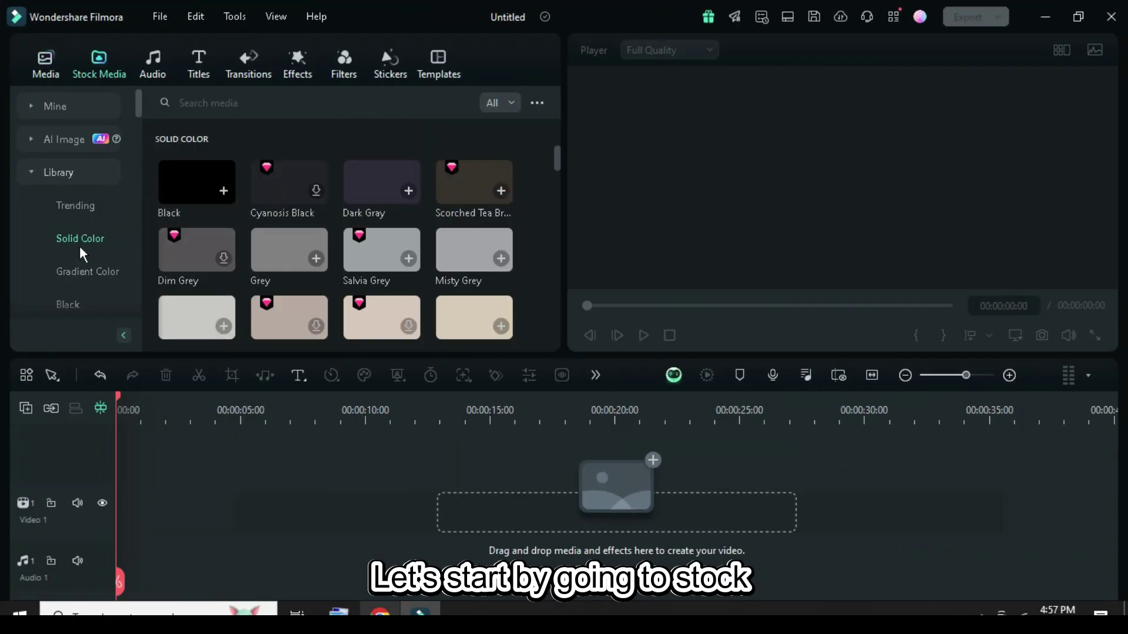
Add the White colour clip to Video 1 and apply a Rectangle mask to it
scroll(395, 252, down, 3)
drag(453, 272, 134, 518)
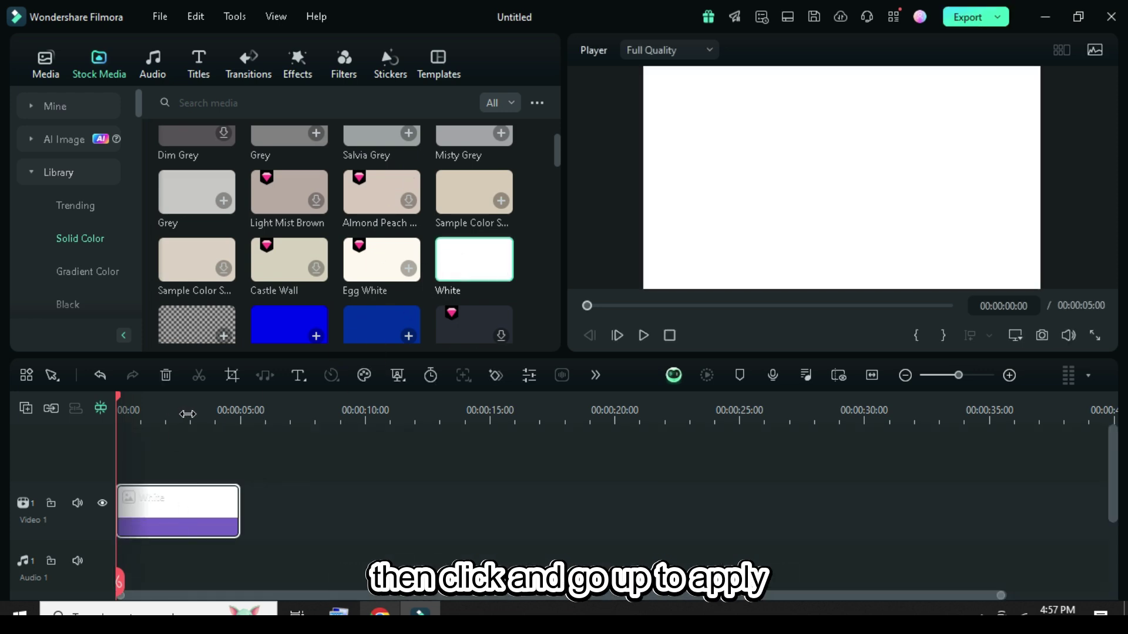
click(46, 62)
double_click(203, 511)
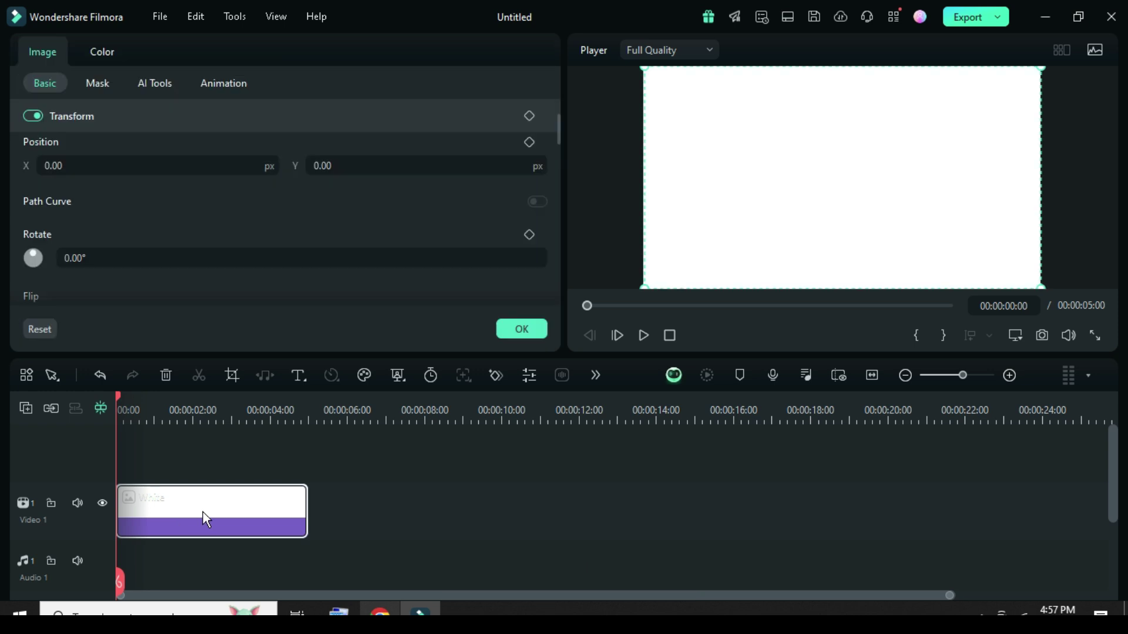
click(99, 83)
click(238, 138)
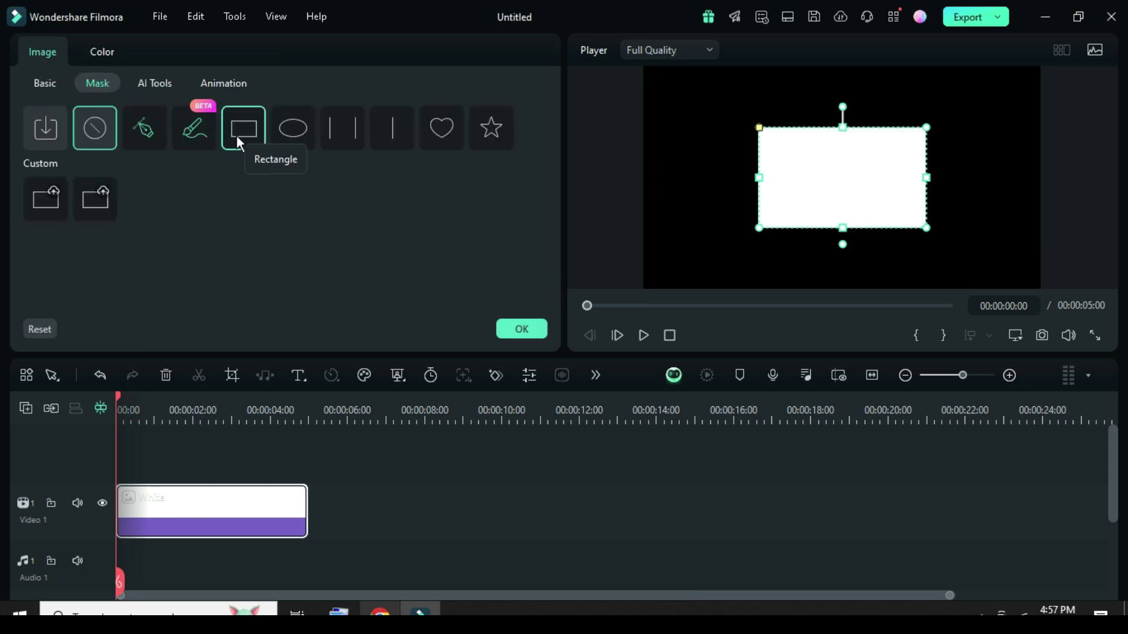
Set the rectangle mask to scale 80, width 69 and height 37
scroll(337, 207, down, 4)
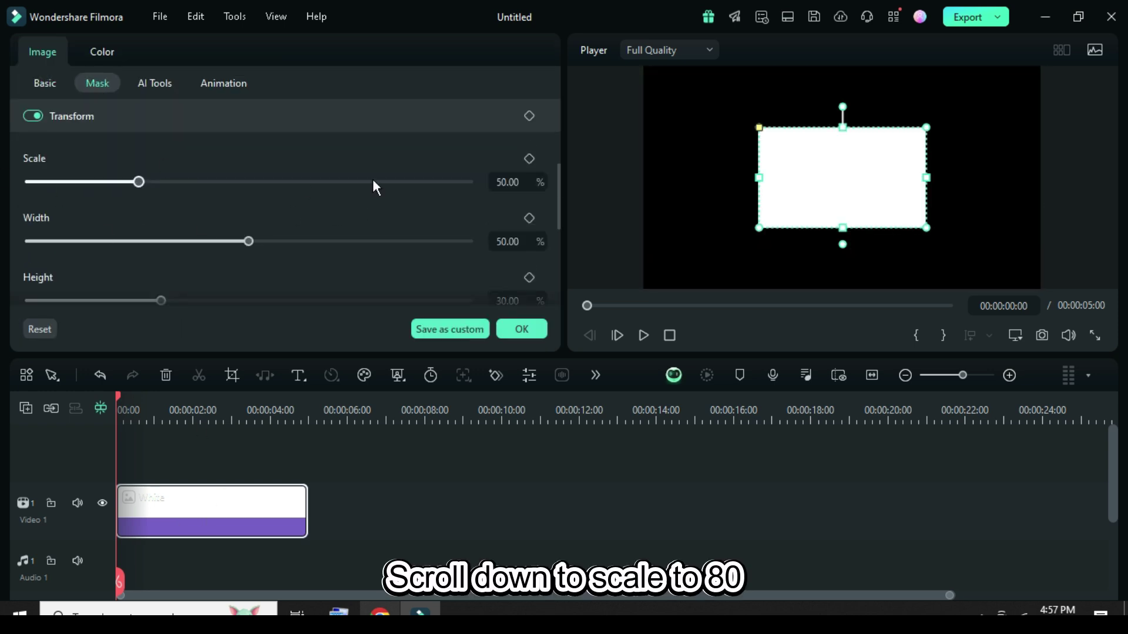
click(515, 182)
text(80)
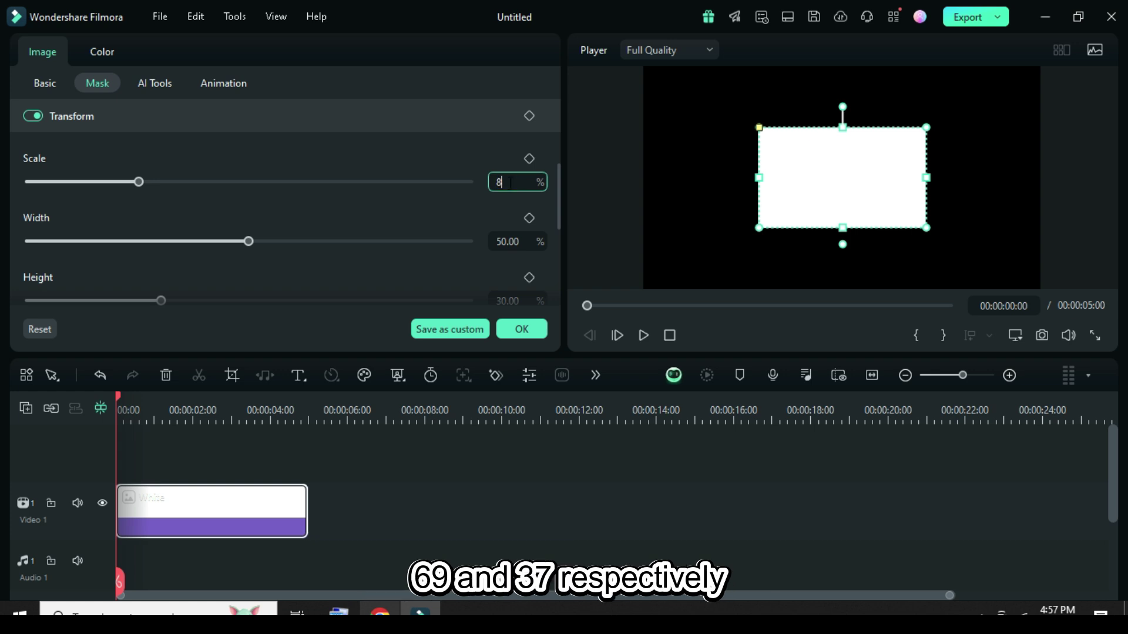
key(Return)
click(509, 241)
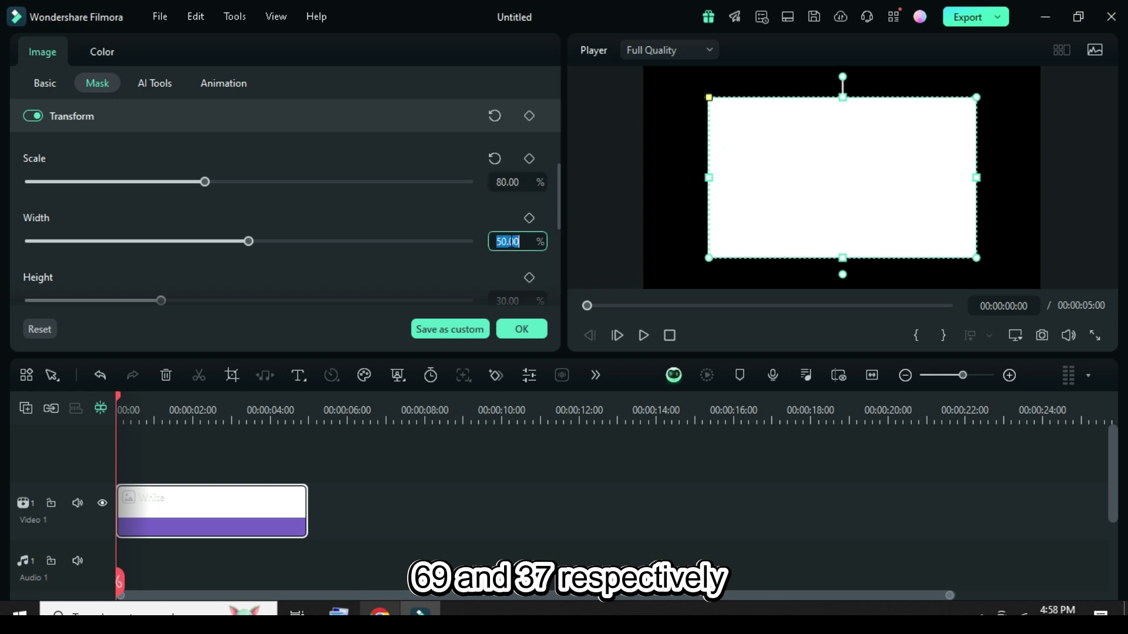
text(69)
key(Return)
scroll(453, 207, down, 1)
click(508, 251)
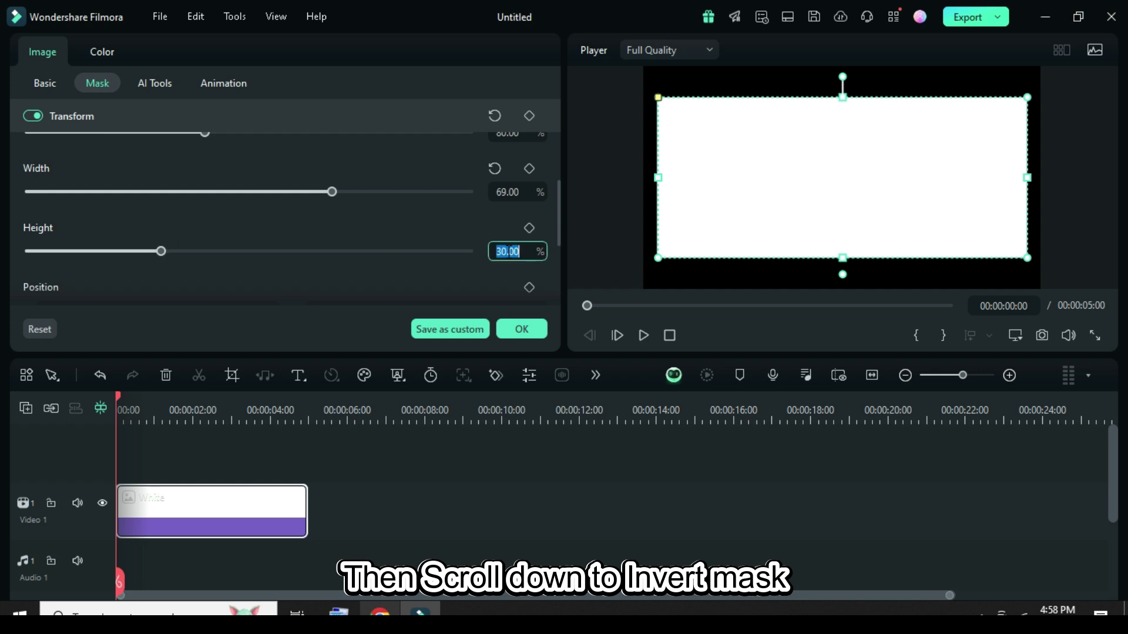
text(37)
key(Return)
Invert the mask and set its corner radius to 1
scroll(451, 191, up, 1)
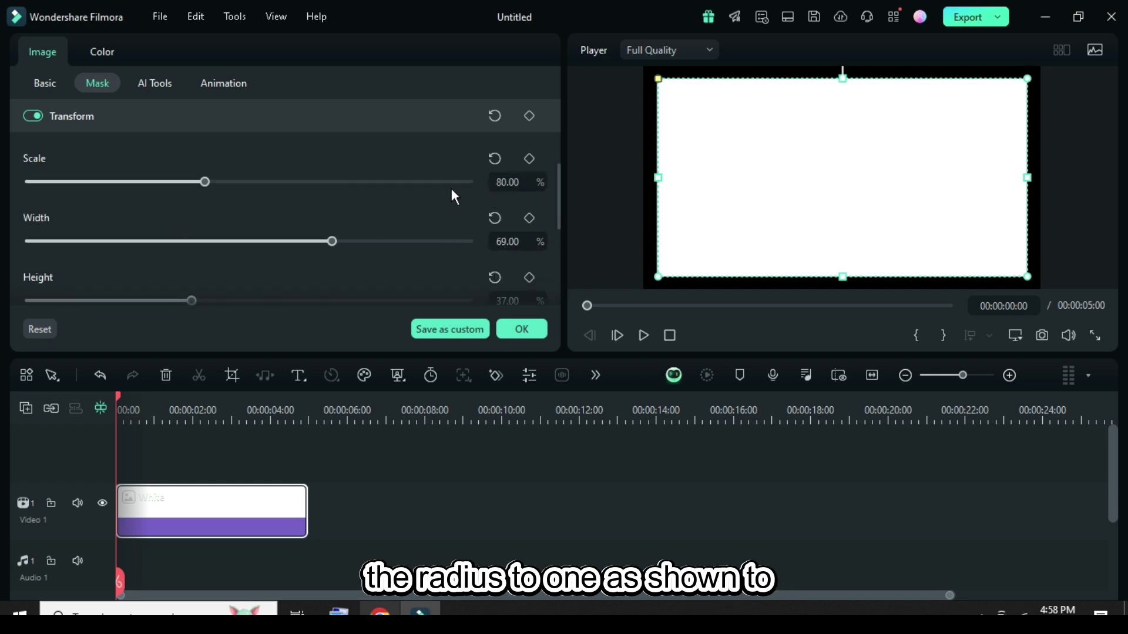
scroll(456, 224, down, 3)
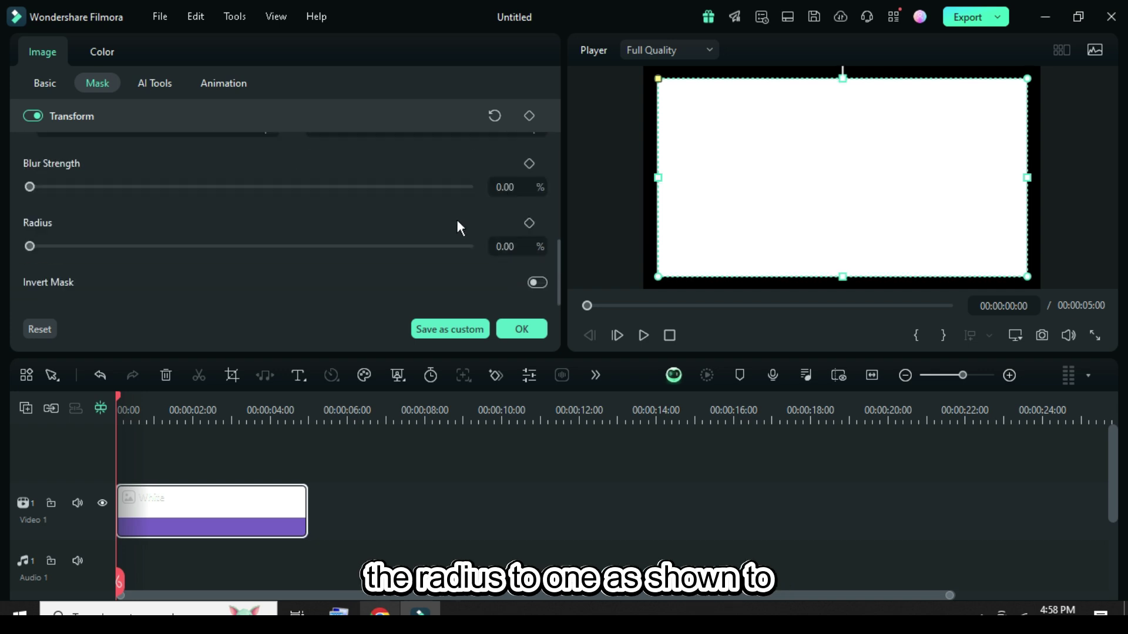
click(537, 282)
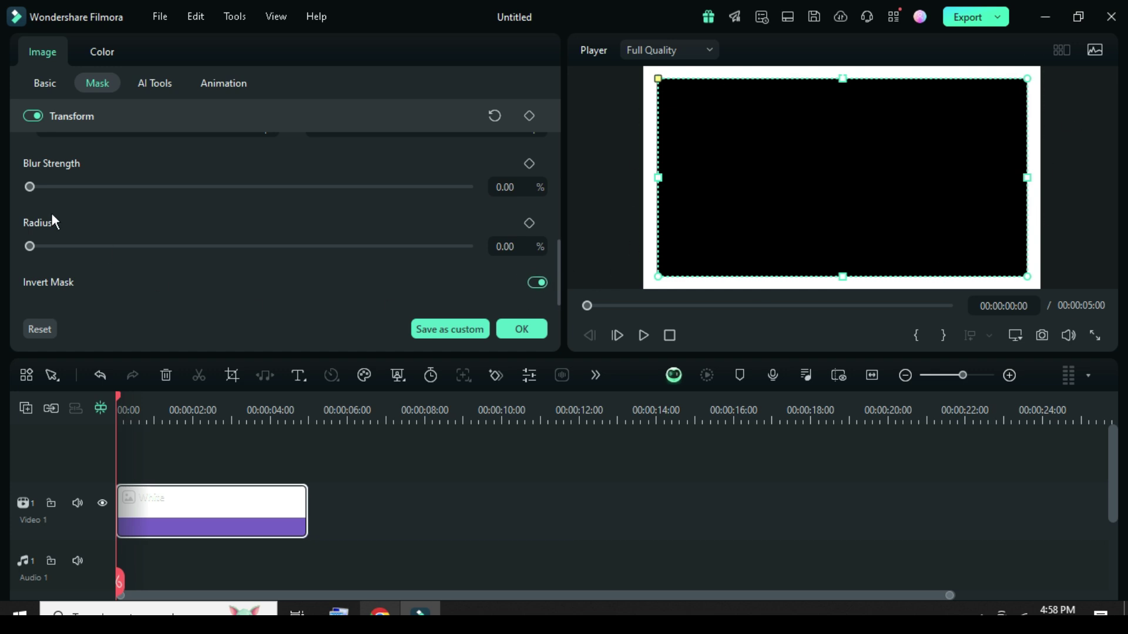
text(1)
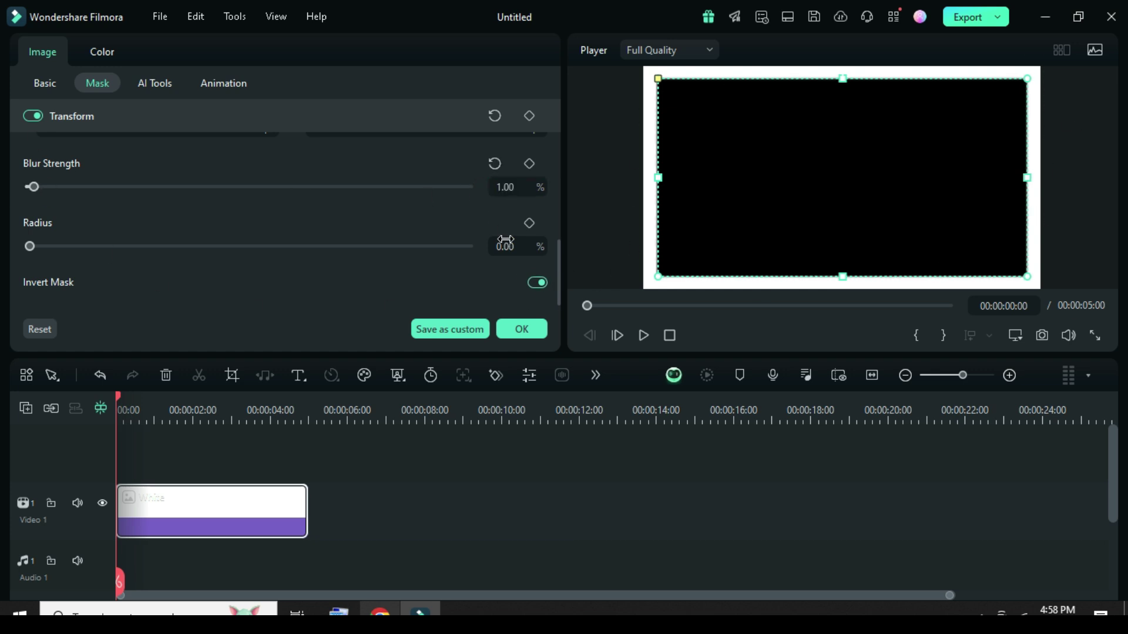
click(509, 246)
key(Return)
Confirm the mask and save the framed preview as a PNG snapshot
click(523, 330)
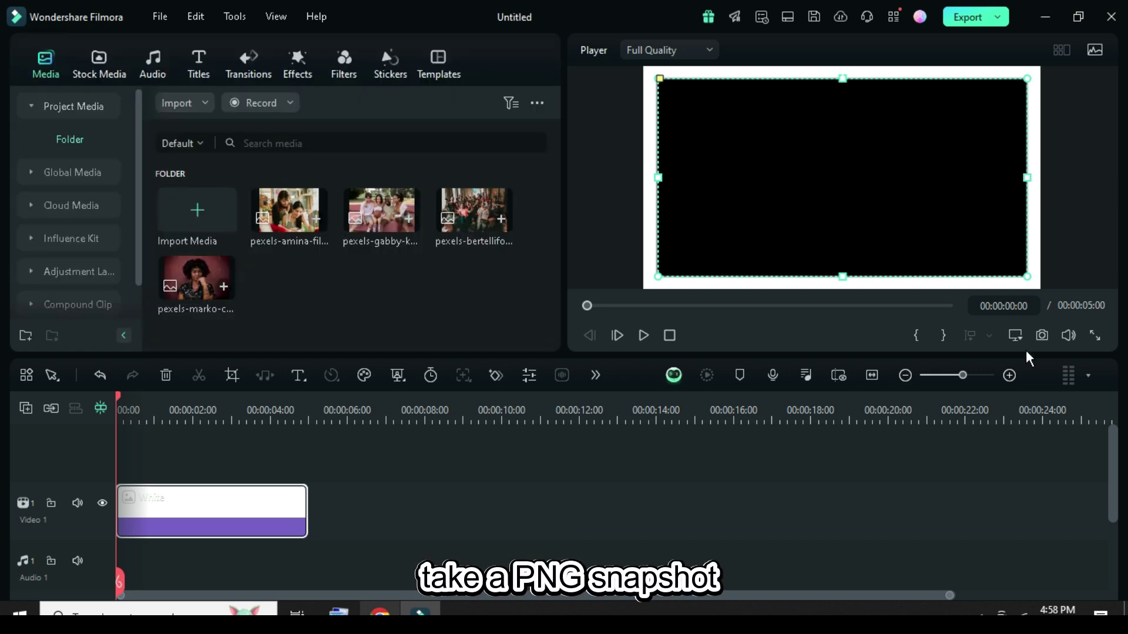
click(1042, 335)
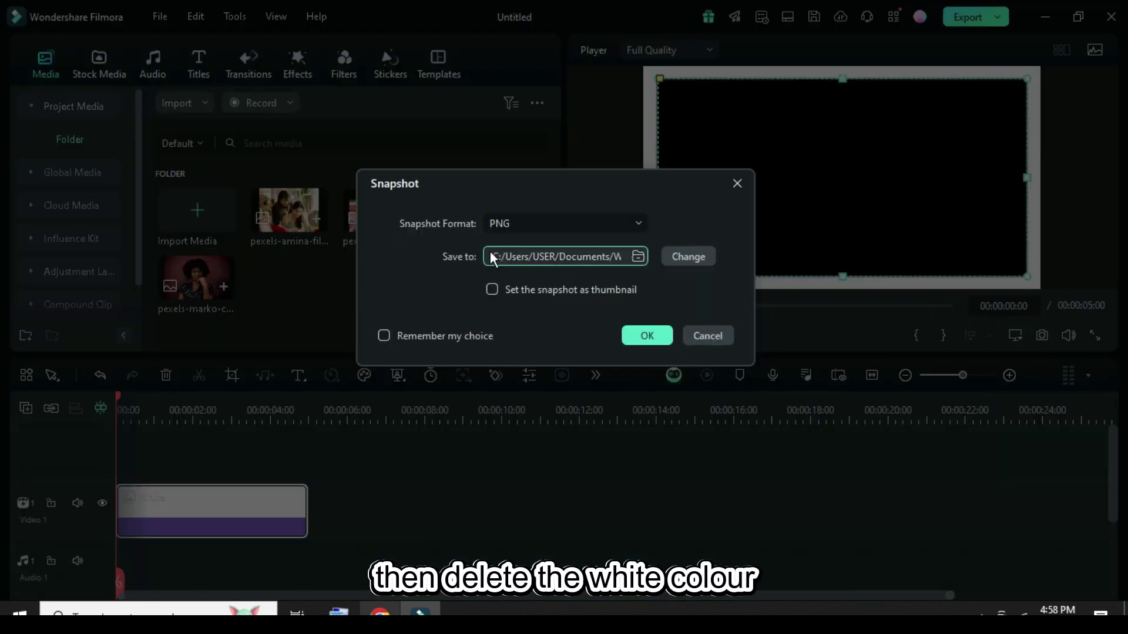
click(644, 333)
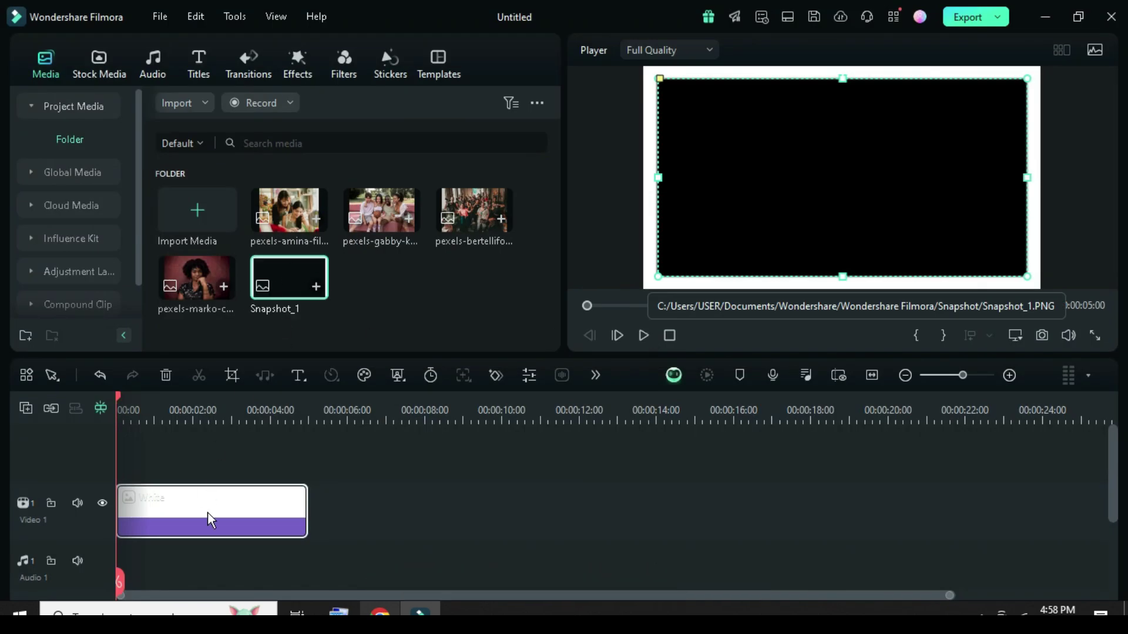
Replace the White clip with the first photo, cropped to fit
click(166, 376)
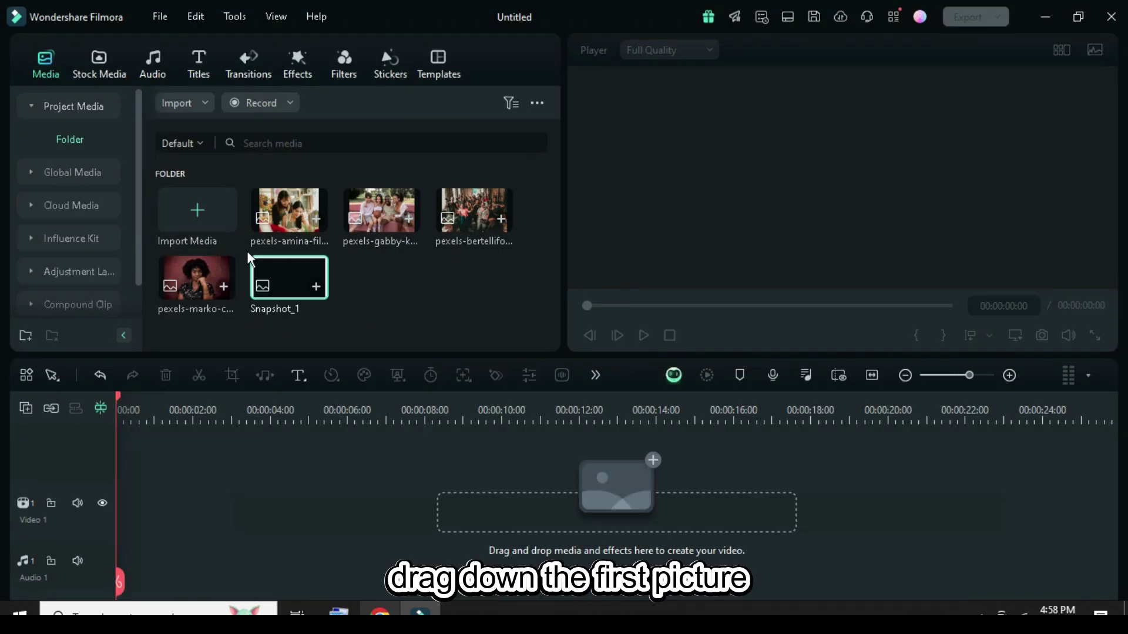
drag(268, 226, 139, 512)
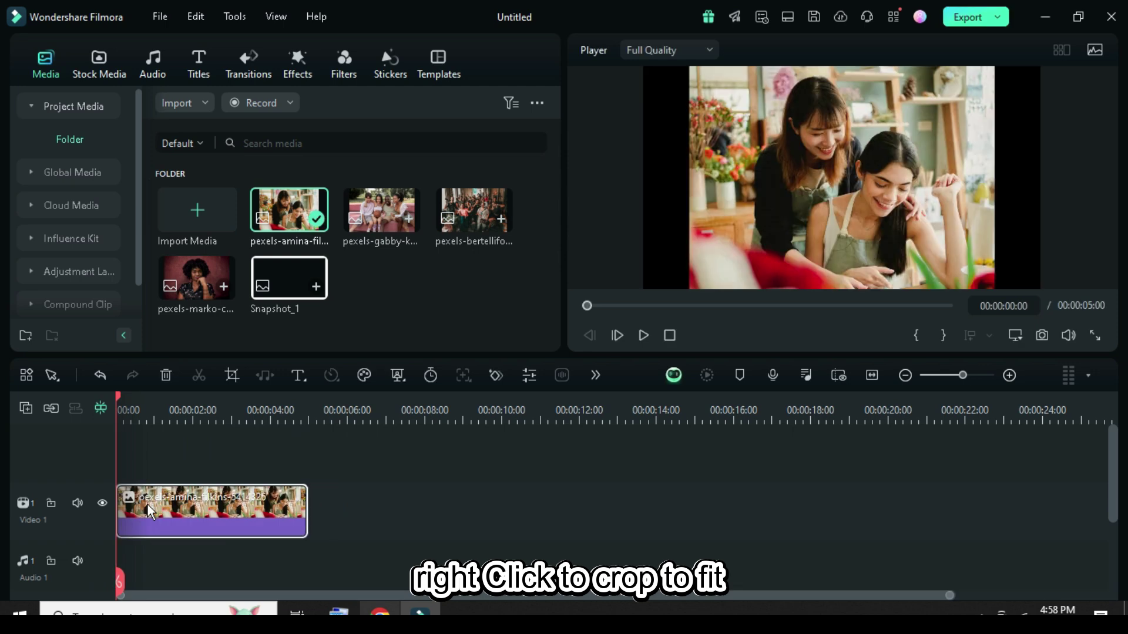
right_click(200, 506)
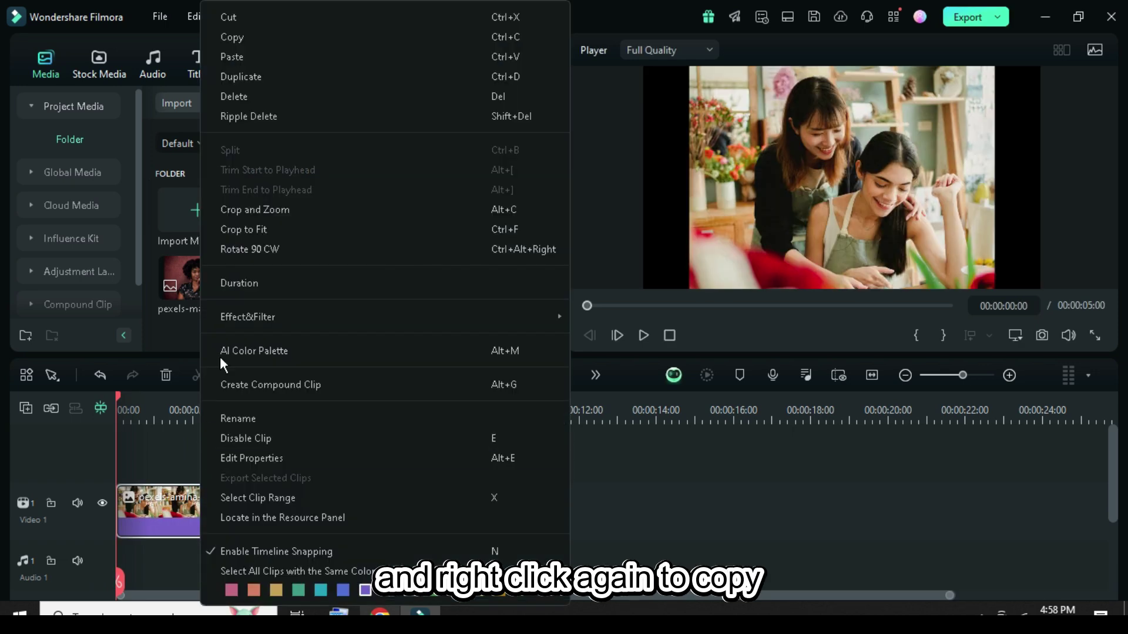
click(244, 229)
Copy the photo clip onto a new Video 2 track and return the playhead to start
right_click(170, 517)
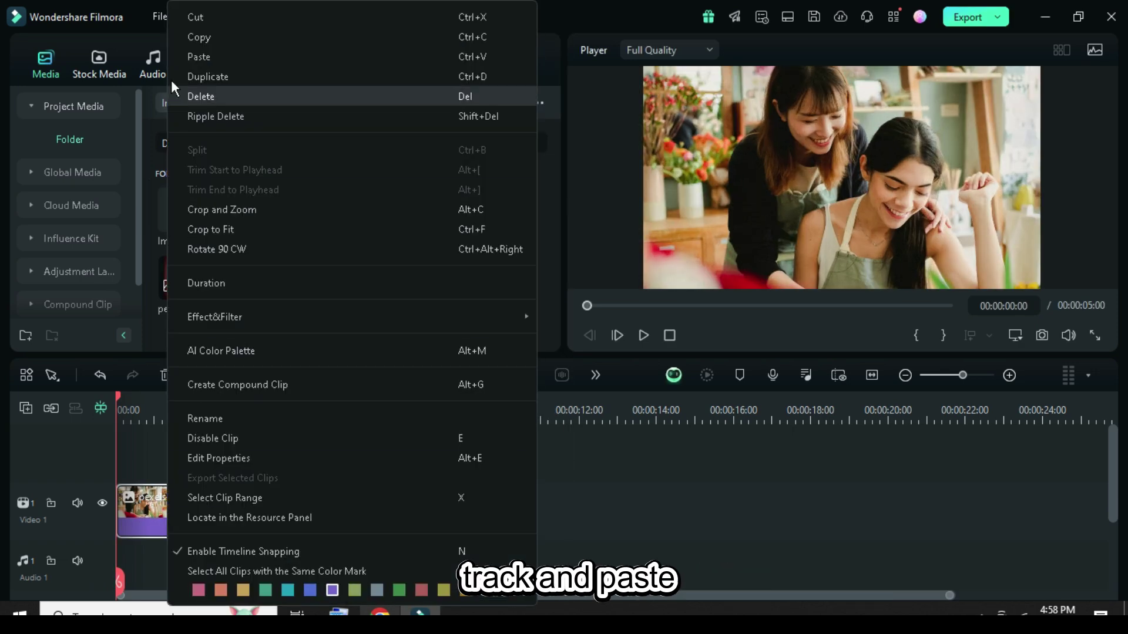
click(196, 37)
click(26, 408)
click(71, 432)
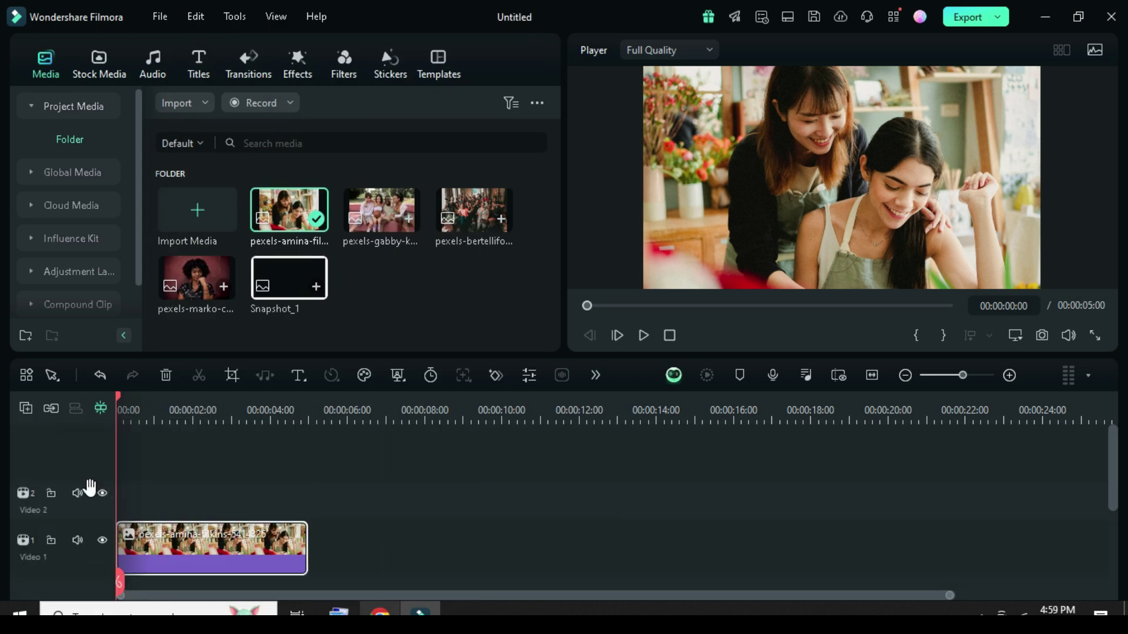
right_click(141, 500)
click(171, 56)
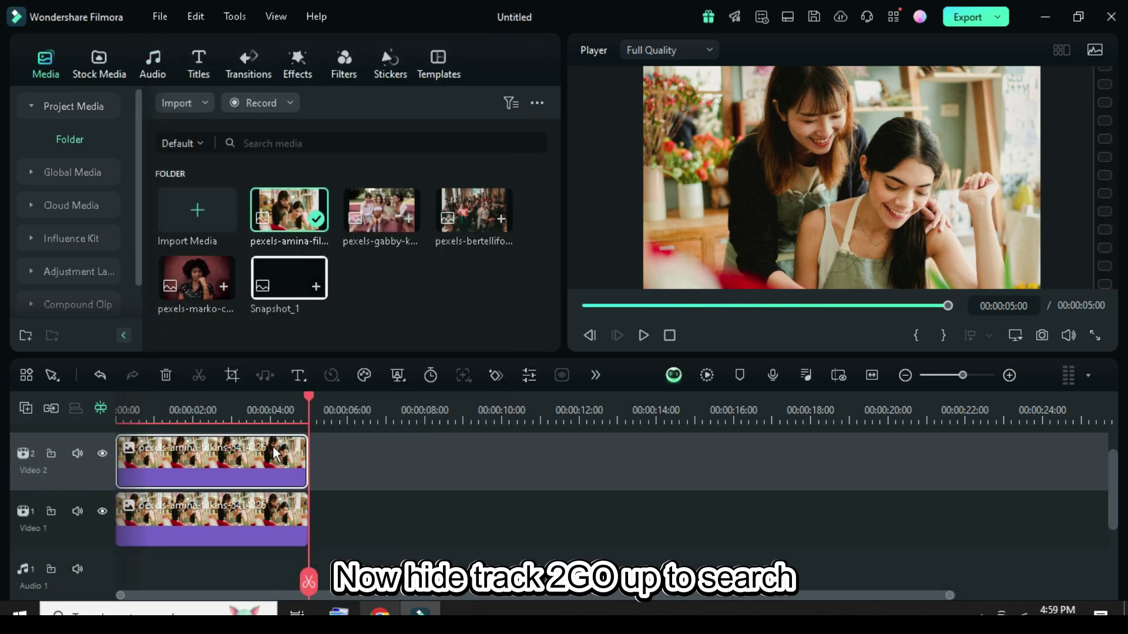
key(Home)
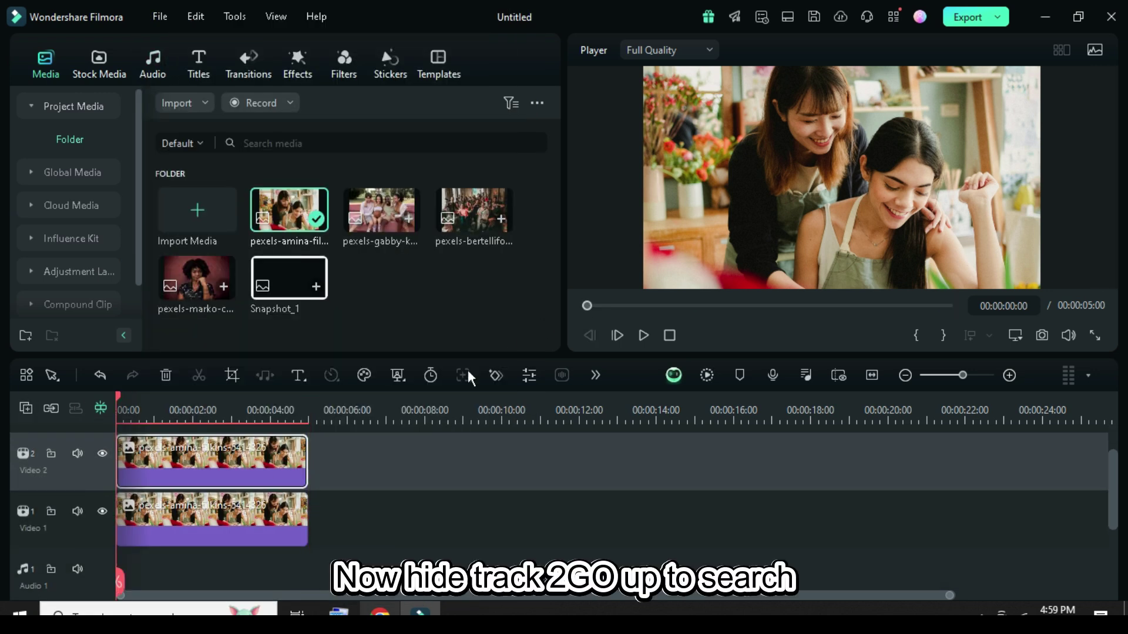
Apply Square Blur to the Video 1 photo while Video 2 is temporarily hidden
click(103, 453)
click(299, 71)
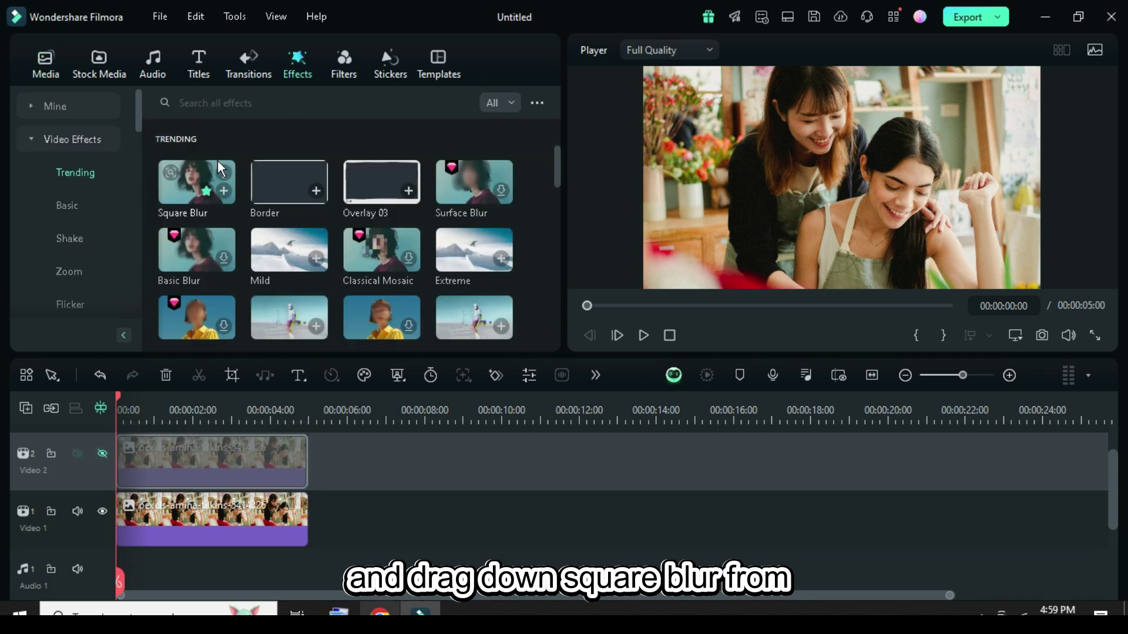
drag(197, 187, 207, 537)
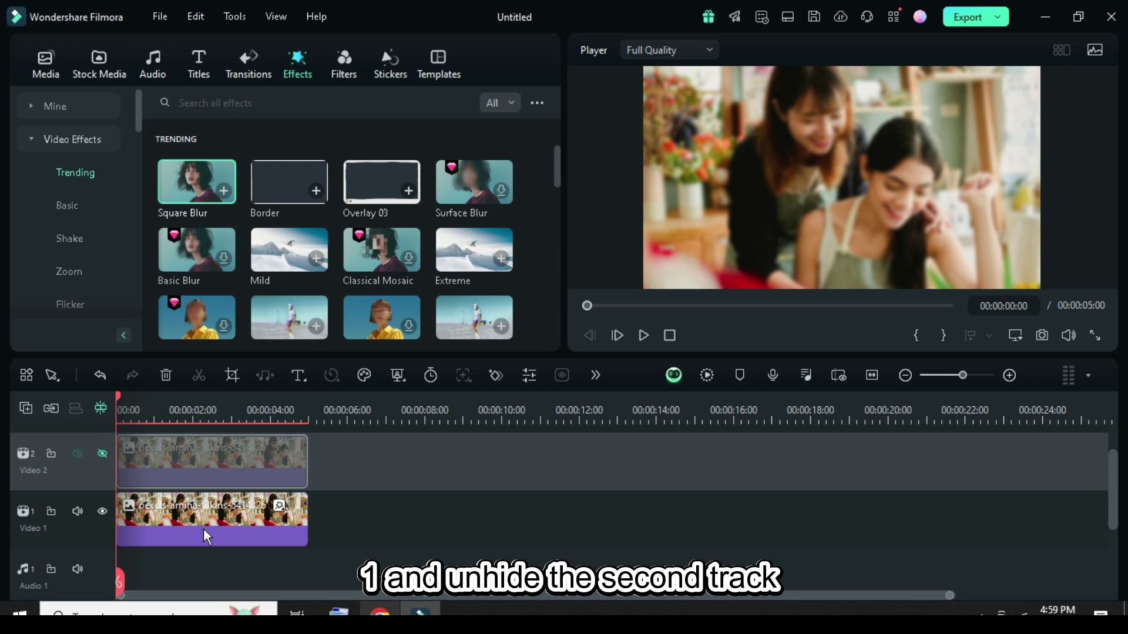
click(102, 453)
scroll(93, 476, up, 1)
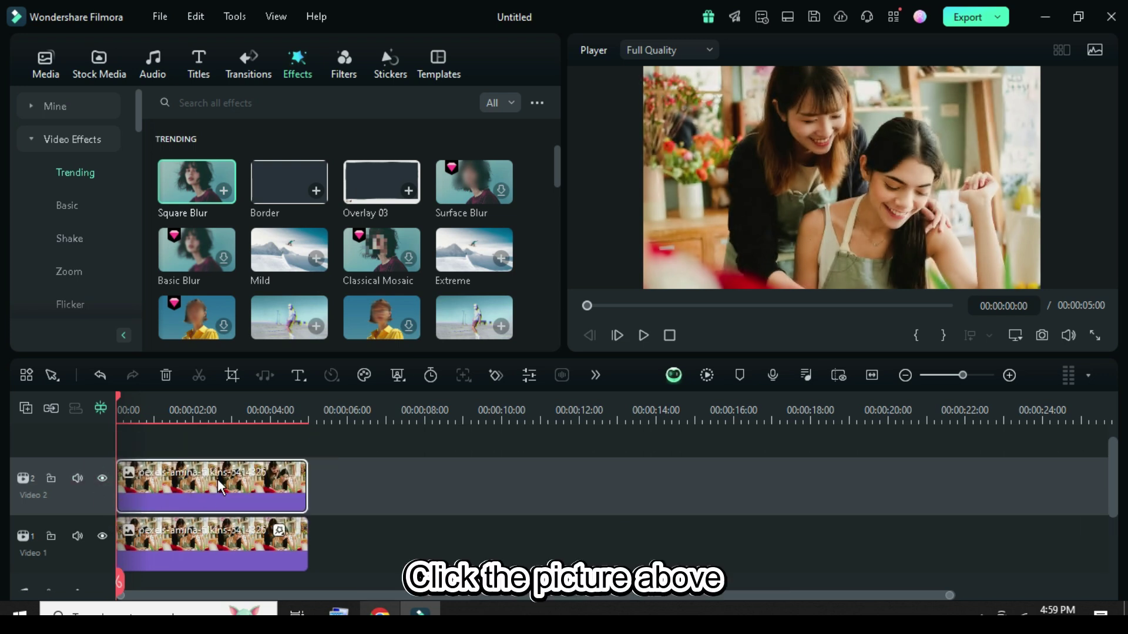
Set the top photo's crop ratio to 16:9
click(231, 376)
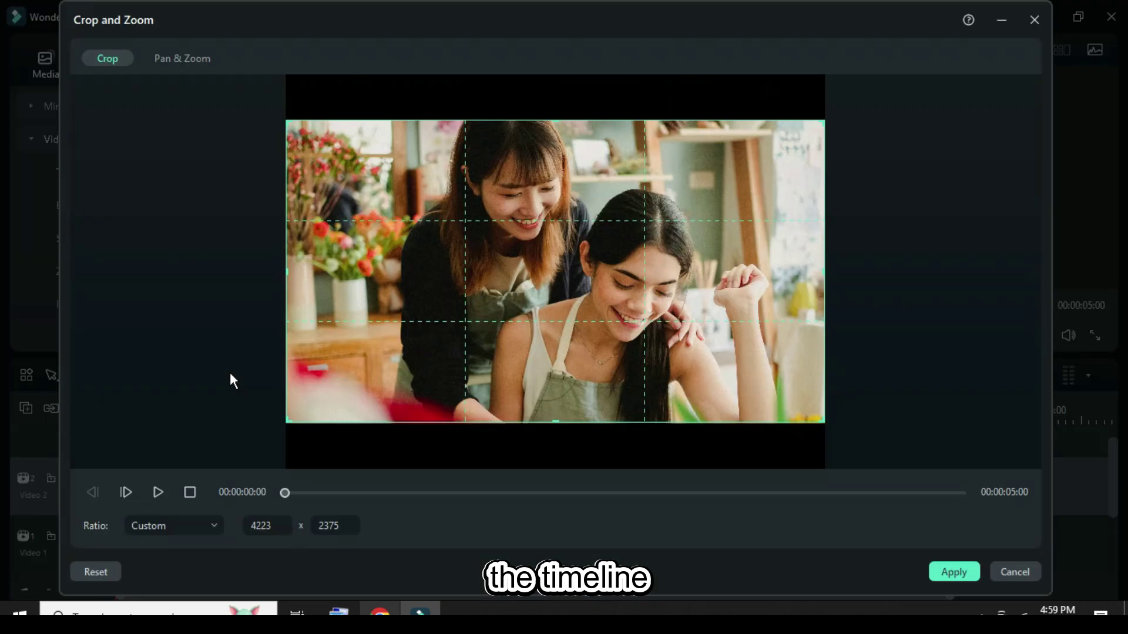
click(173, 526)
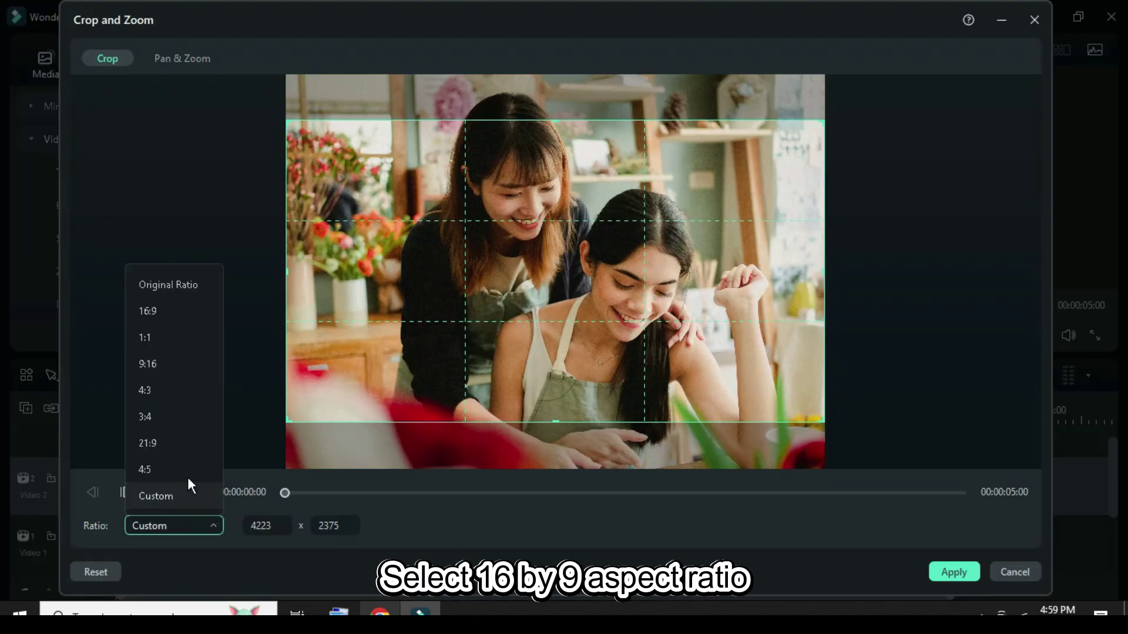
click(168, 311)
Make the Pan & Zoom start close on the two women and widen out
click(175, 58)
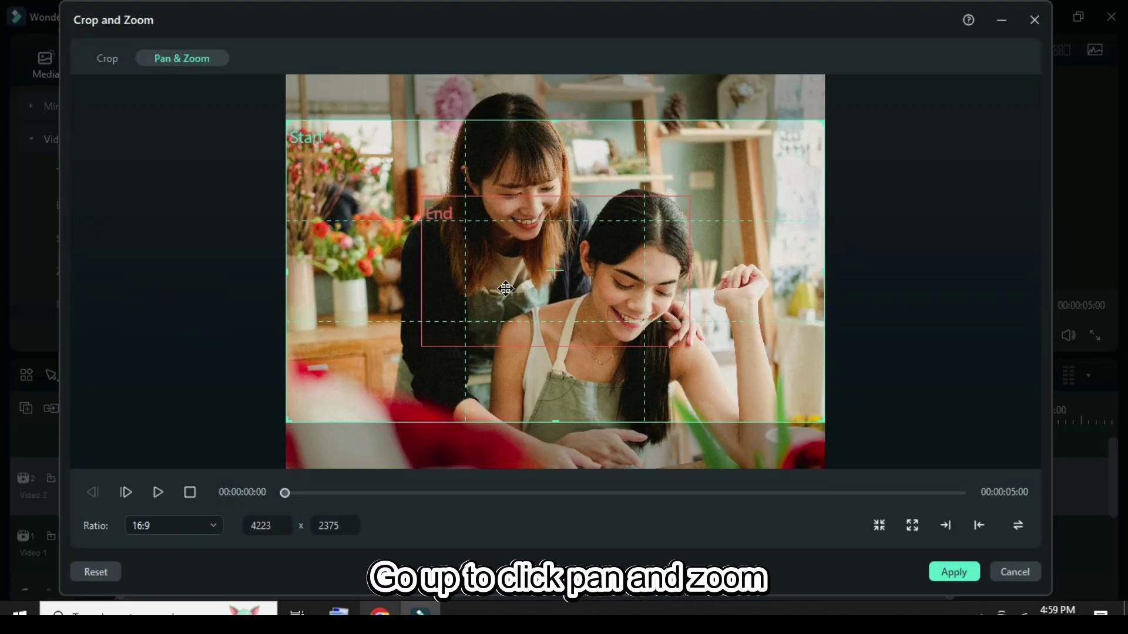
drag(421, 340, 380, 374)
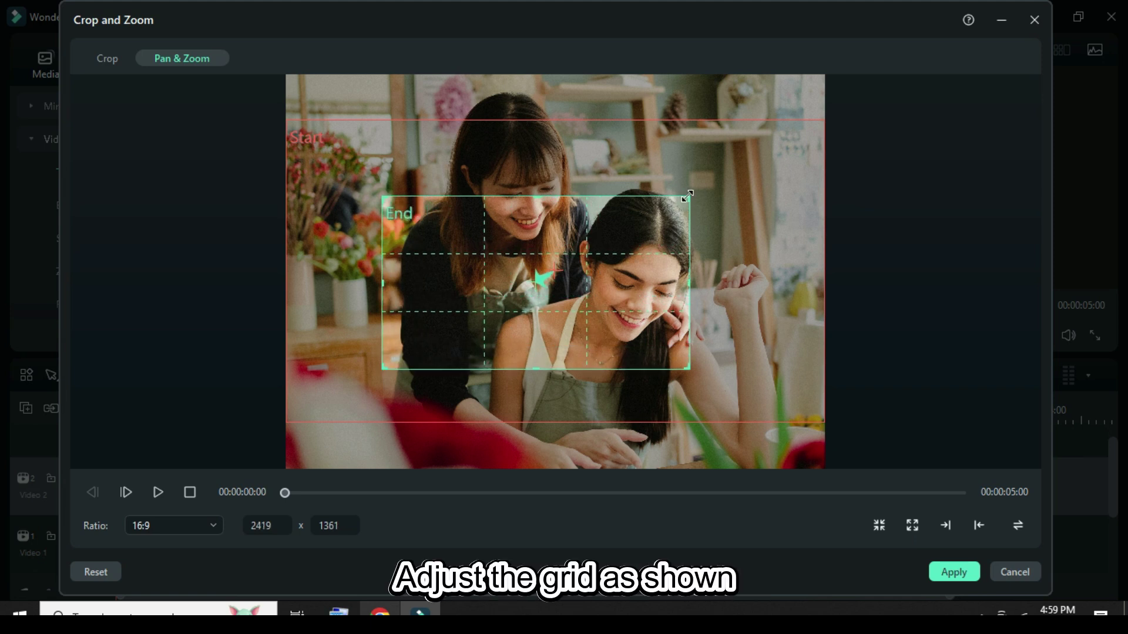
drag(687, 197, 741, 167)
drag(651, 242, 647, 256)
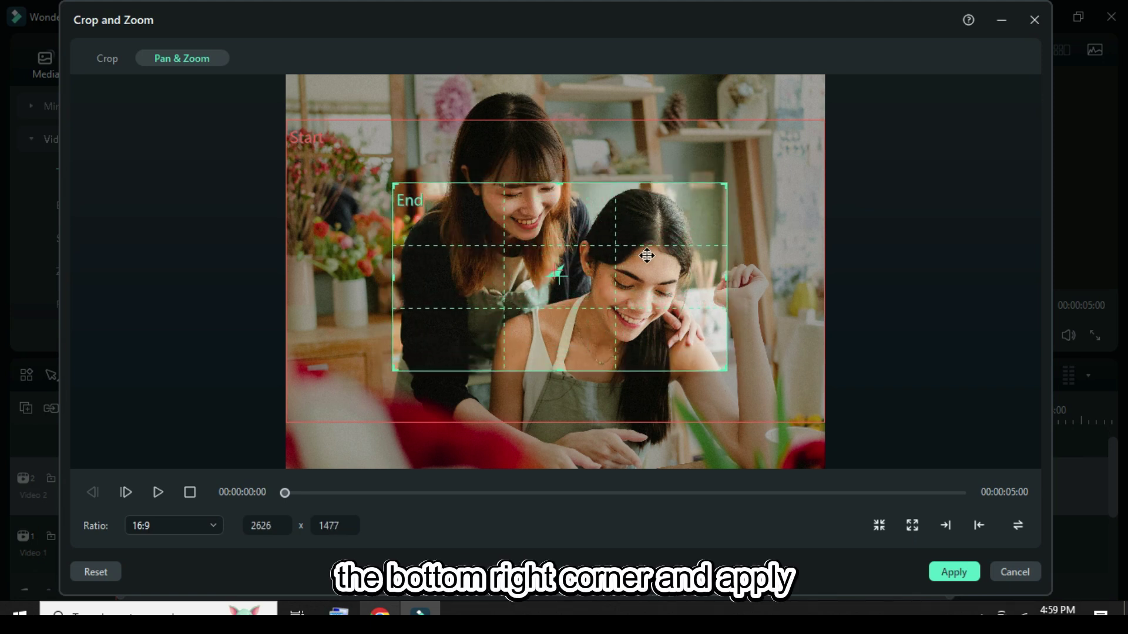
click(1014, 526)
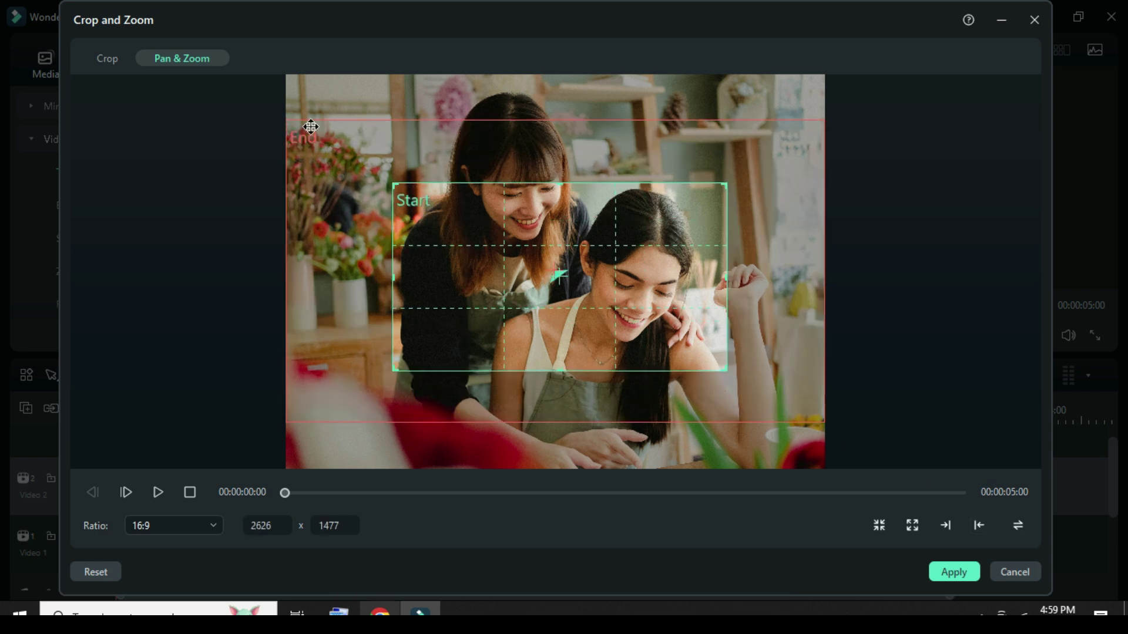
Scale the top photo to 50% and rotate it -10°
click(942, 572)
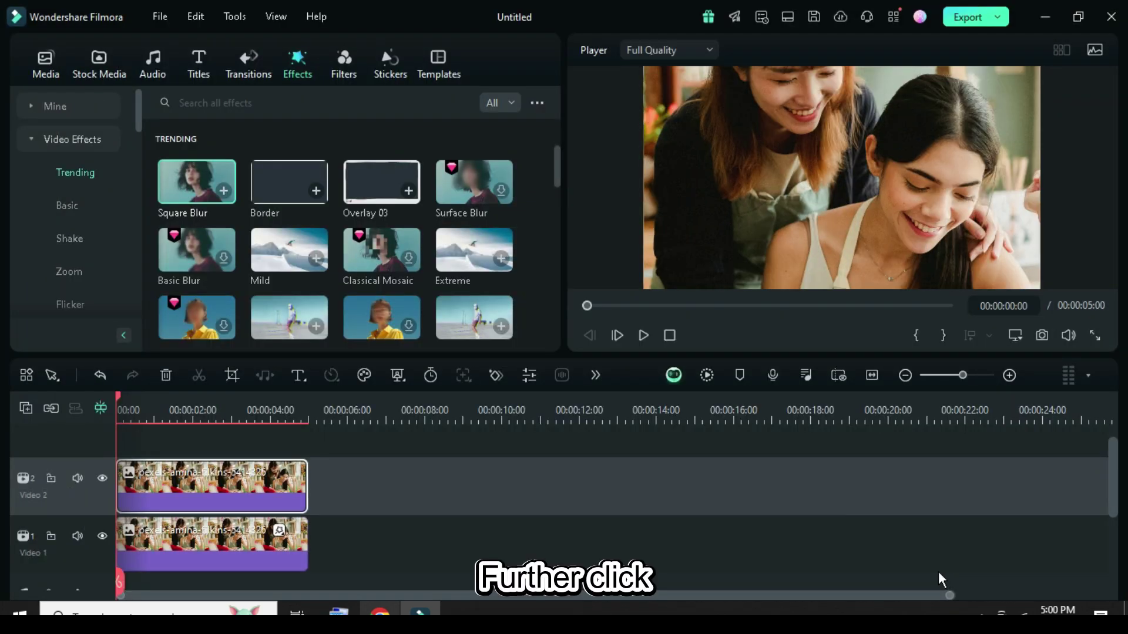
double_click(203, 481)
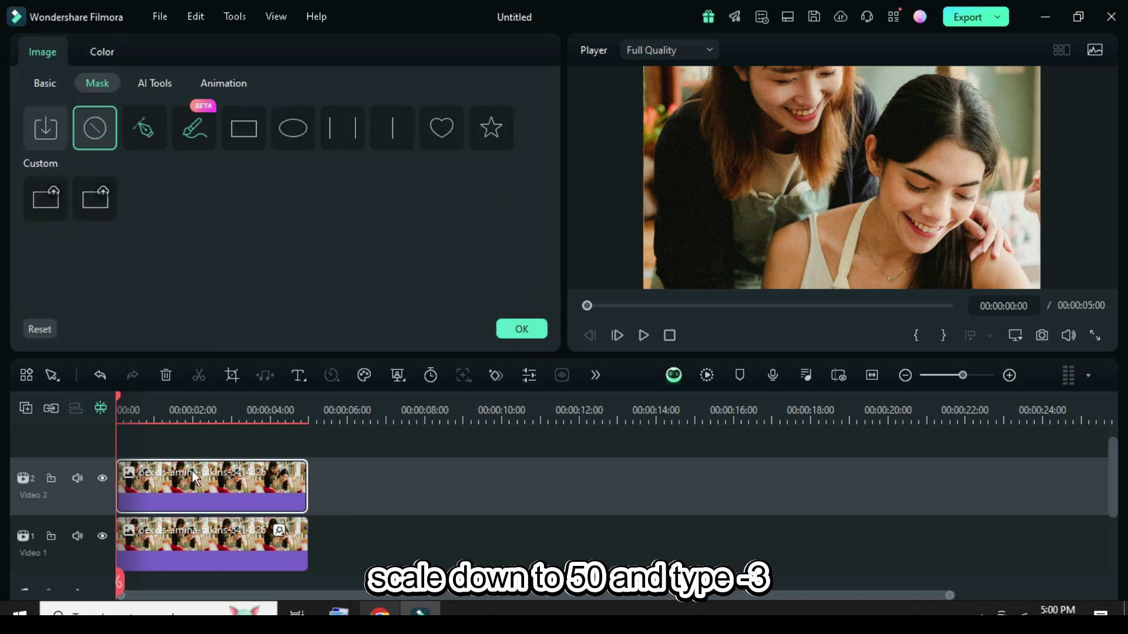
click(47, 85)
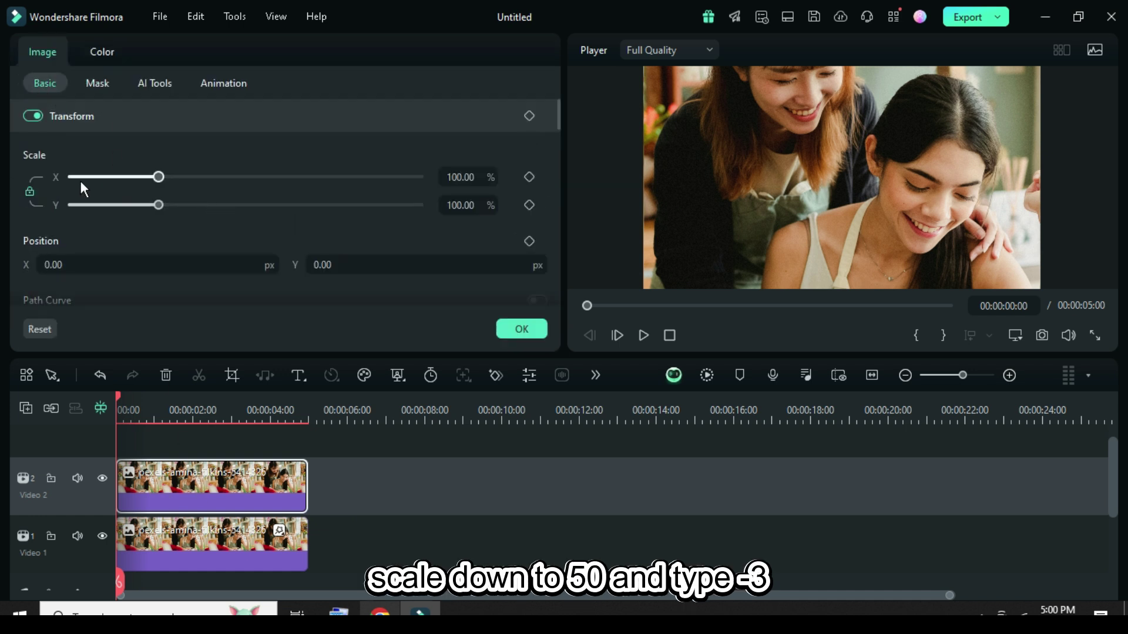
click(460, 177)
text(50)
key(Return)
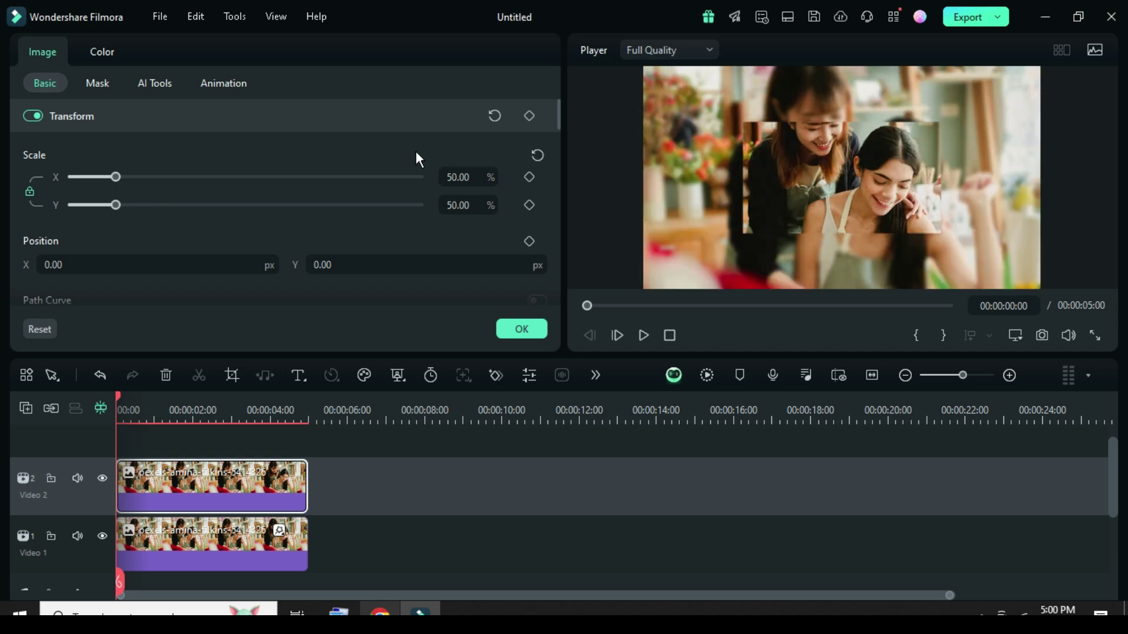
scroll(88, 233, down, 2)
click(78, 259)
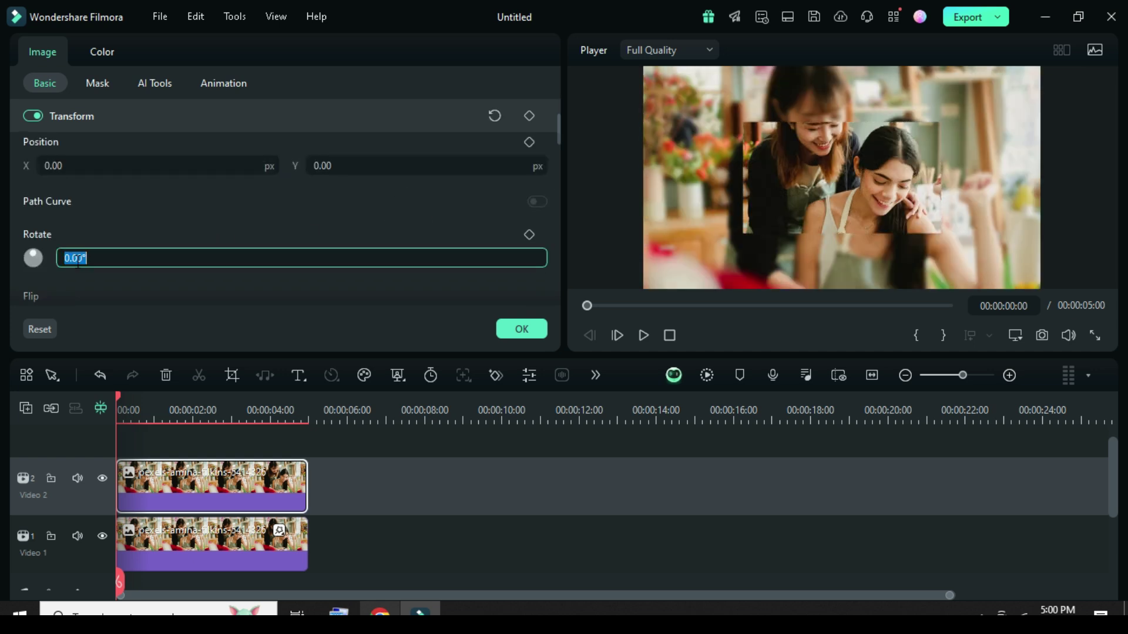
text(-10)
key(Return)
scroll(174, 252, up, 1)
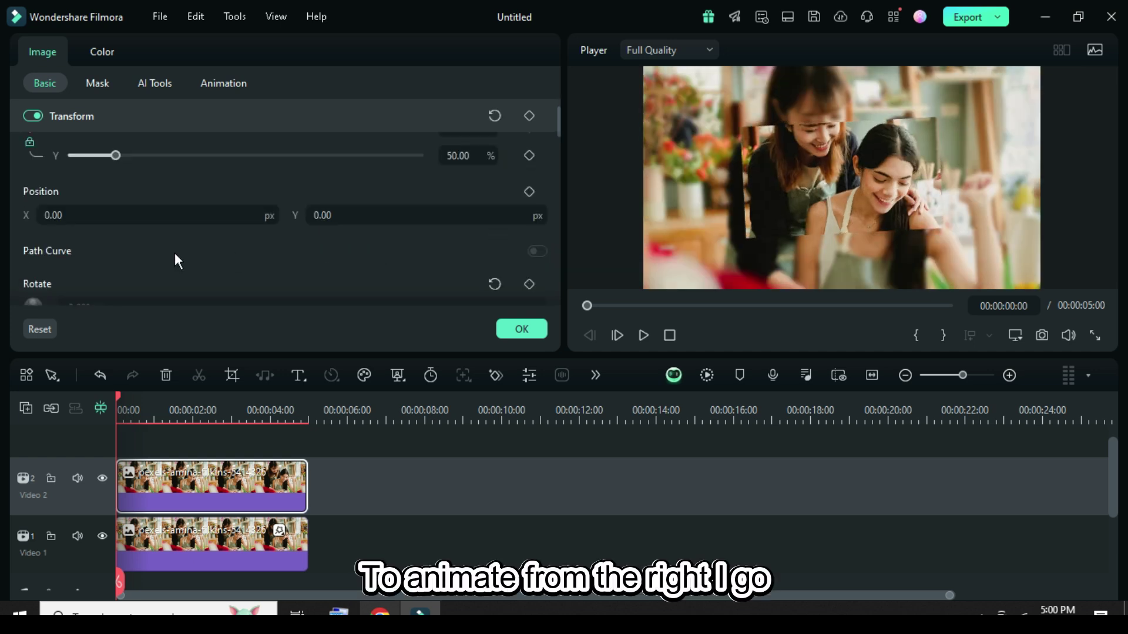
Add position keyframes: X -1474 at 0s and reset to 0 at 1s
click(528, 191)
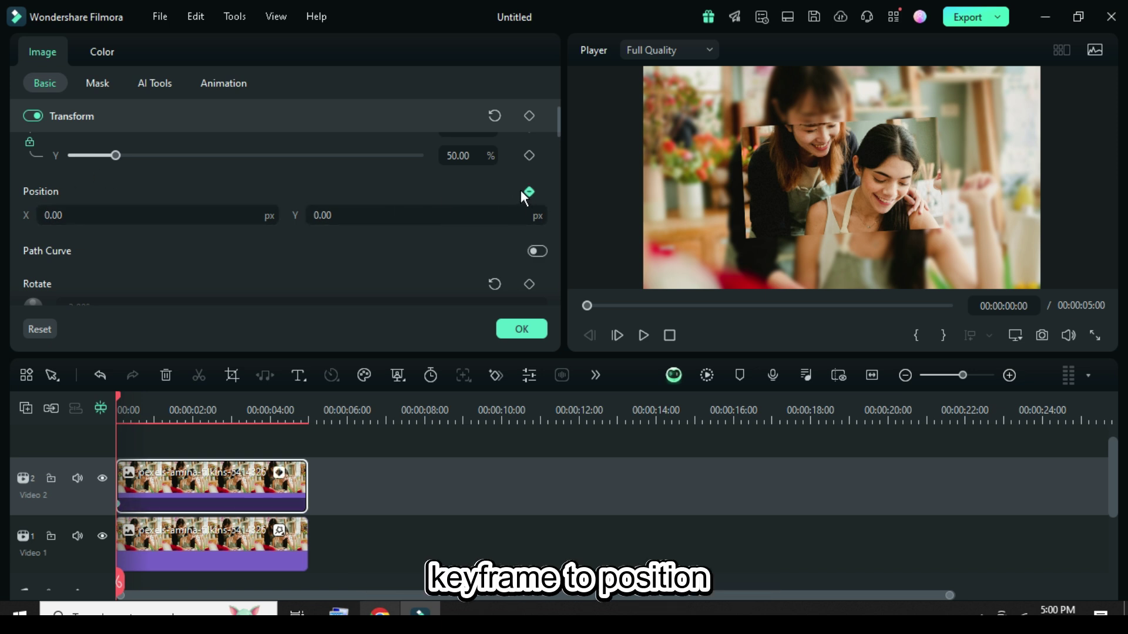
click(73, 216)
text(-14)
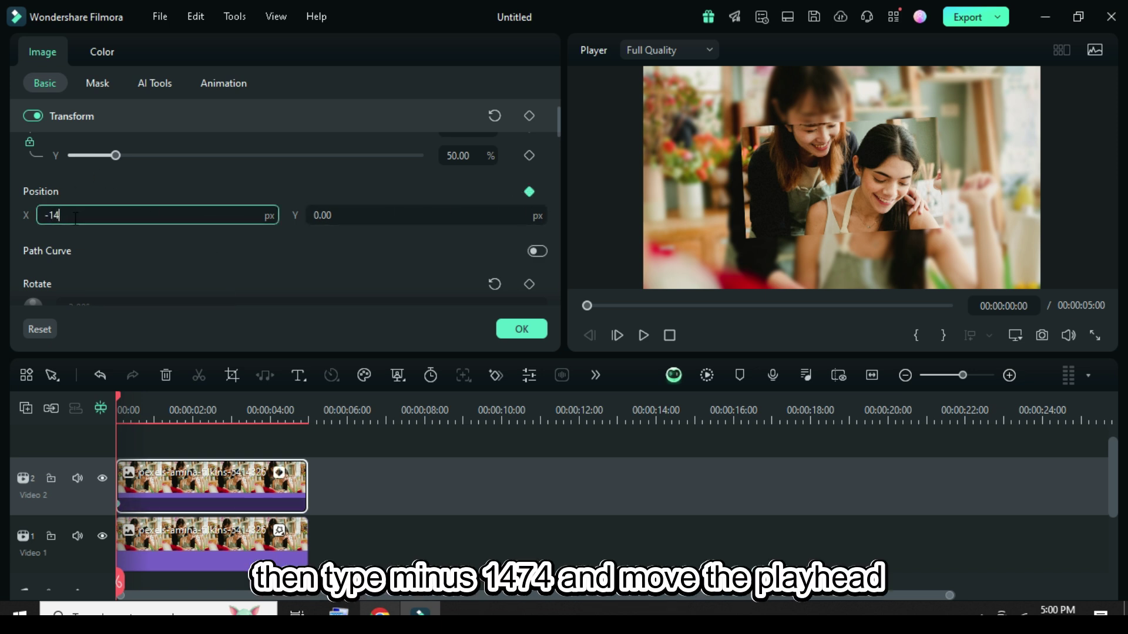
text(74)
key(Return)
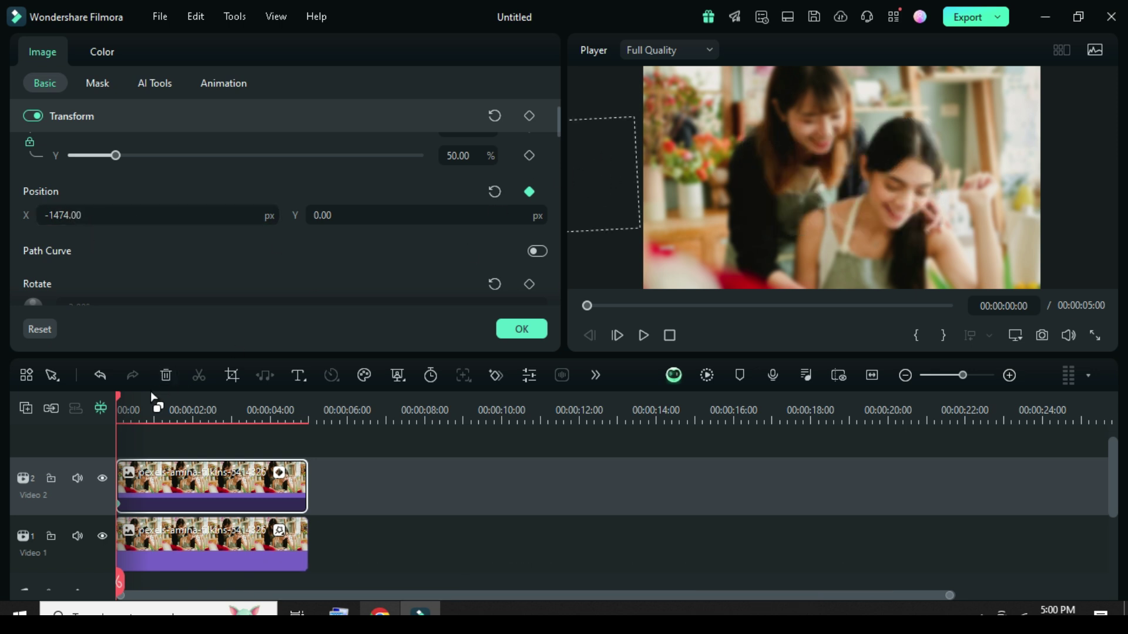
drag(117, 397, 154, 397)
click(529, 192)
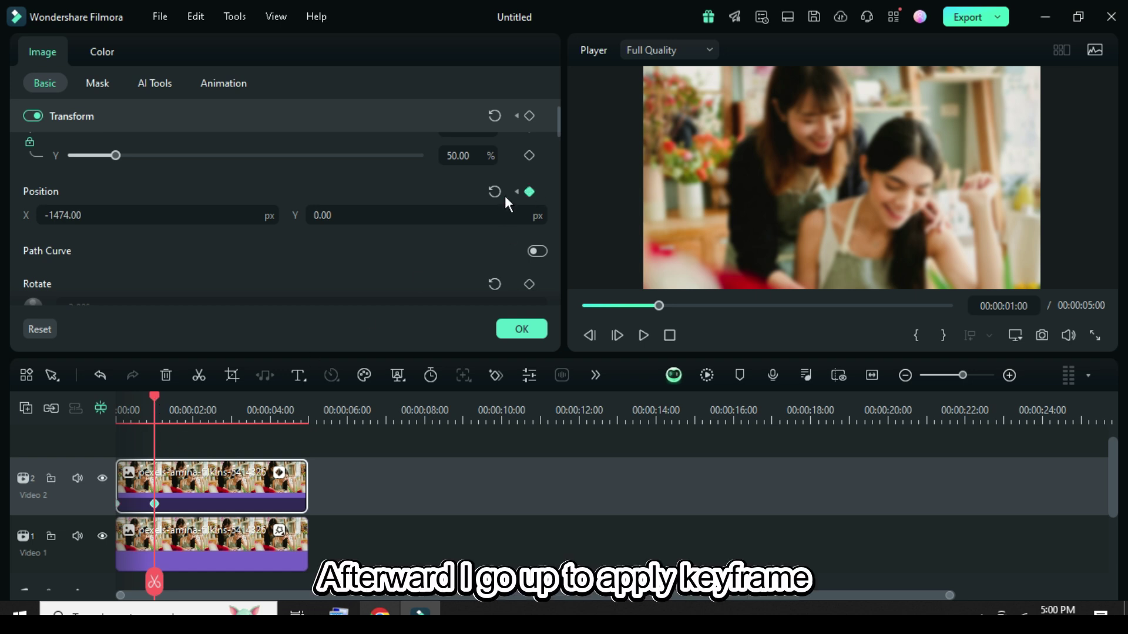
click(494, 192)
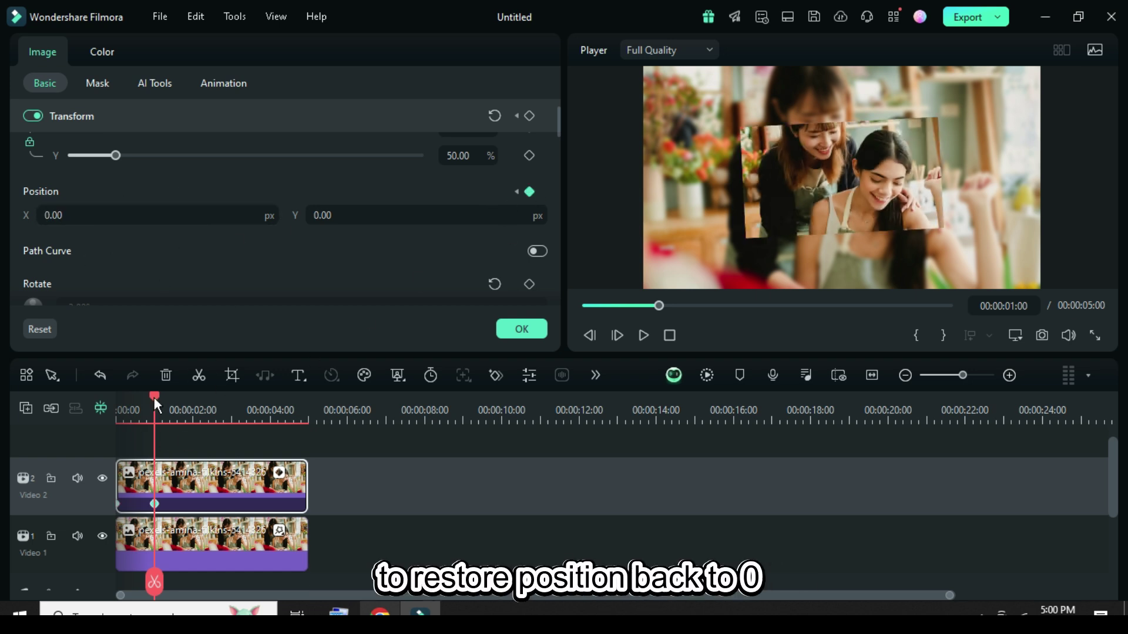
drag(154, 397, 117, 397)
Render and preview the slide-in animation, then confirm the properties
click(704, 375)
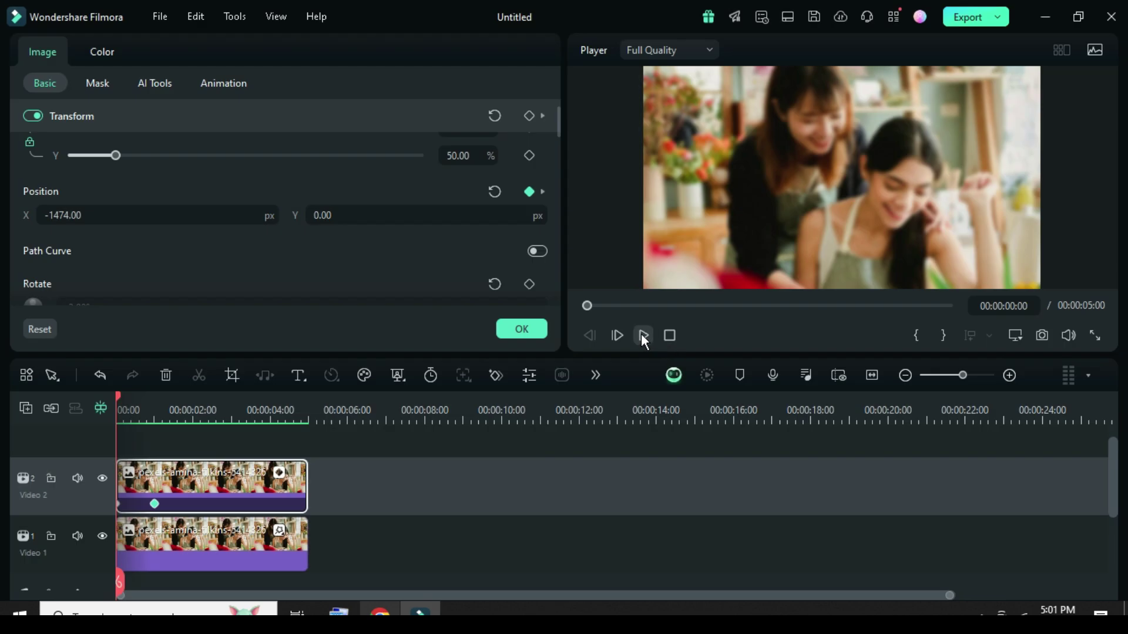
click(643, 336)
click(643, 336)
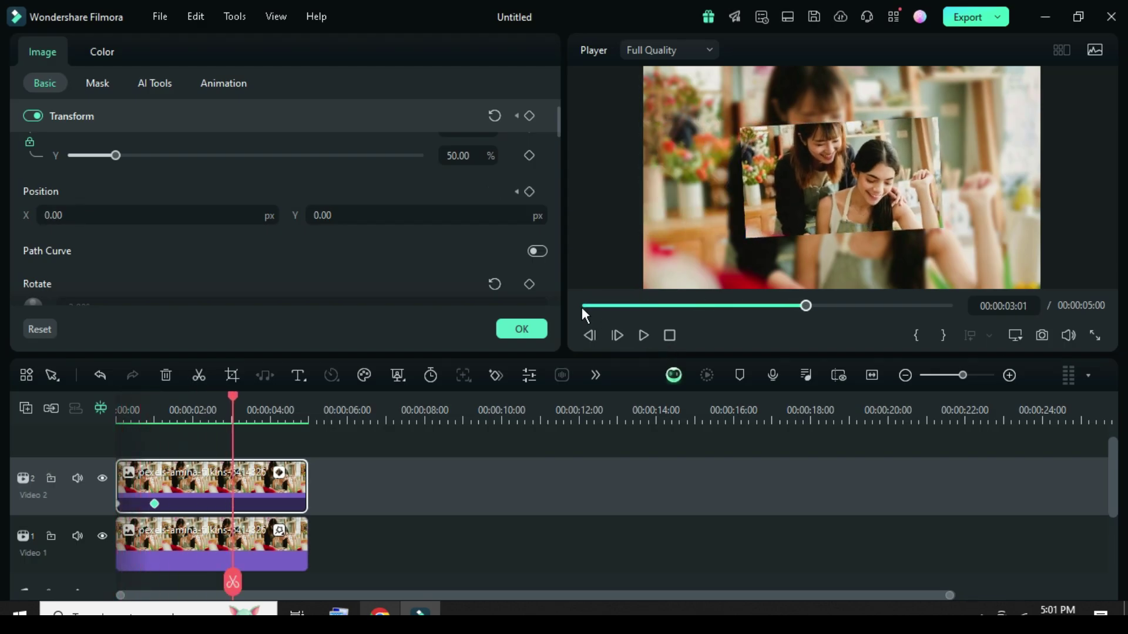
click(582, 307)
click(508, 328)
Put the Push Down transition at the start of the Video 2 photo clip
click(247, 65)
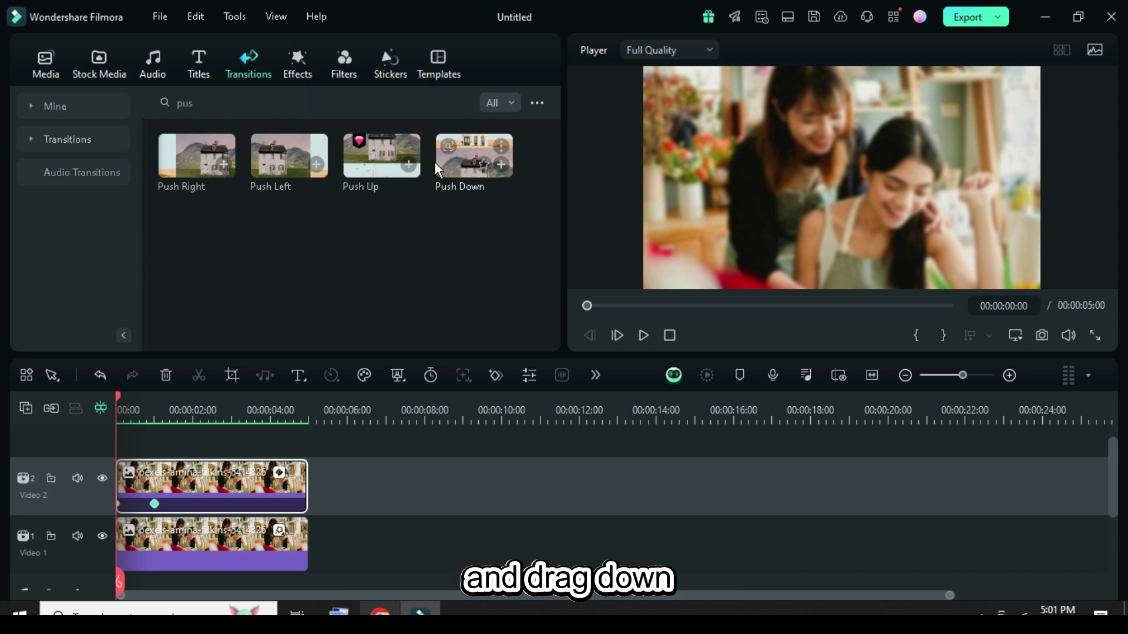
drag(437, 171, 148, 483)
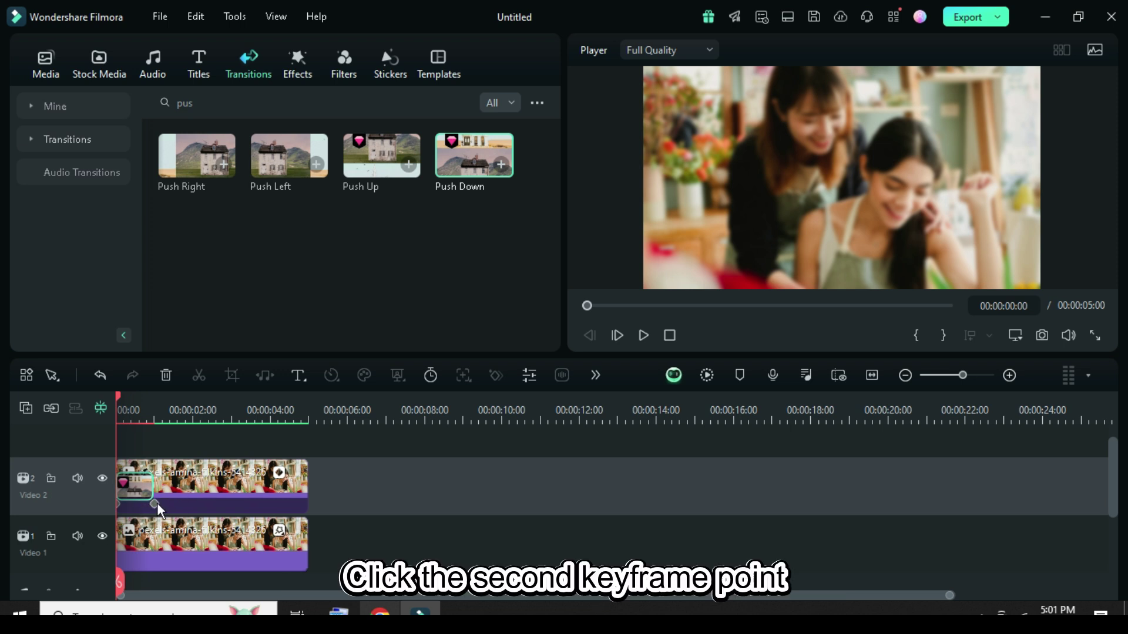
click(155, 504)
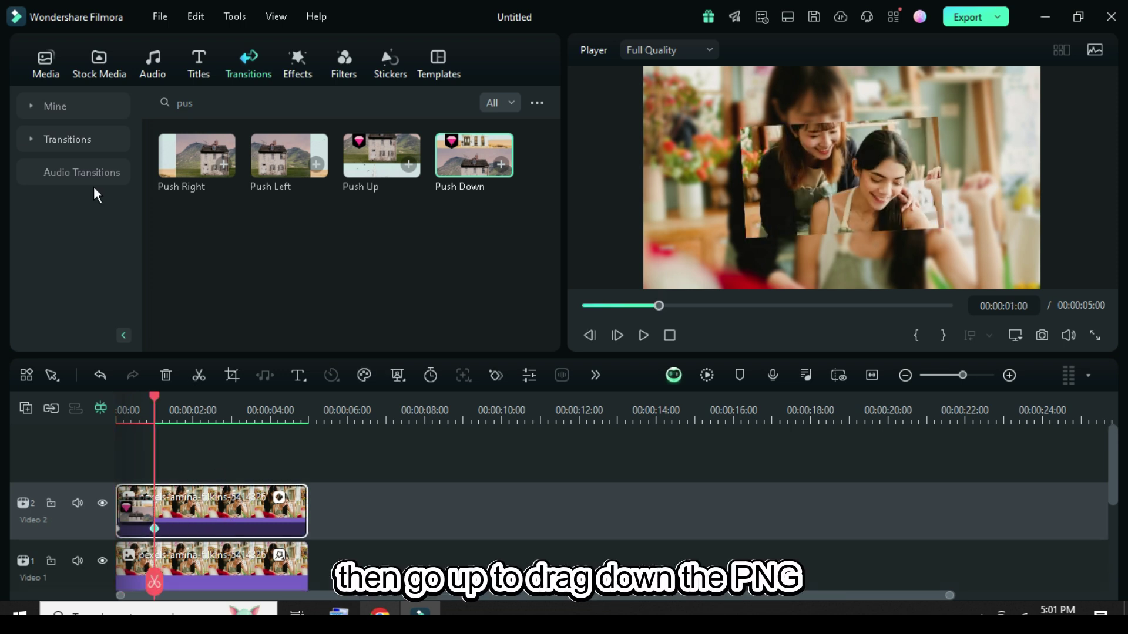
click(46, 64)
Place Snapshot_1 on Video 3 from 1 second, trimmed to end at 5 seconds
drag(300, 303, 181, 453)
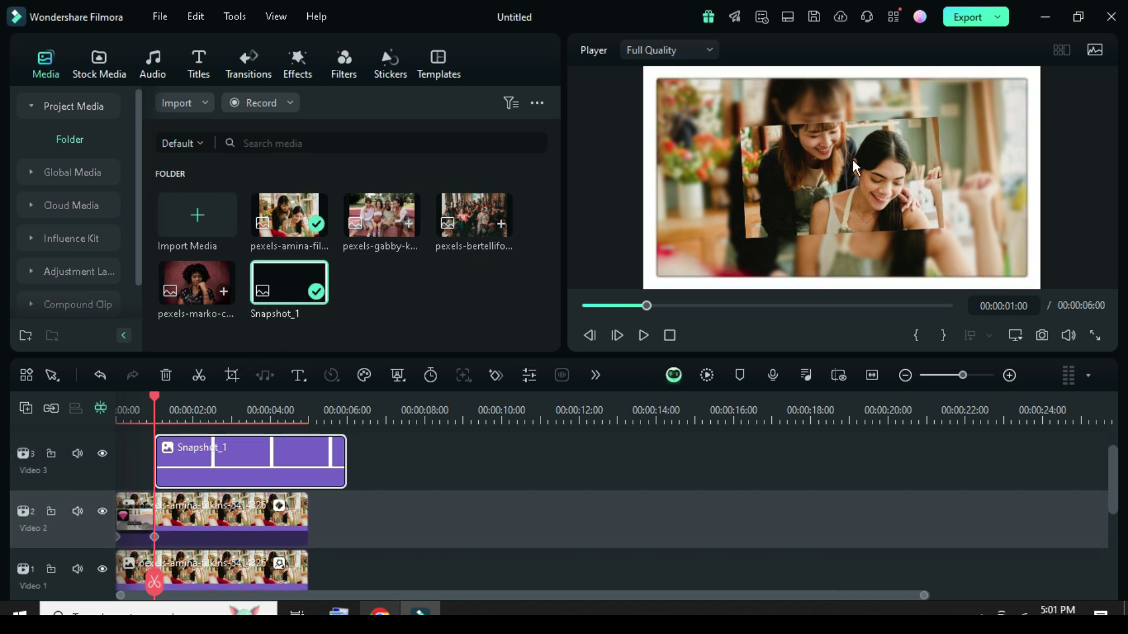
drag(351, 464, 308, 465)
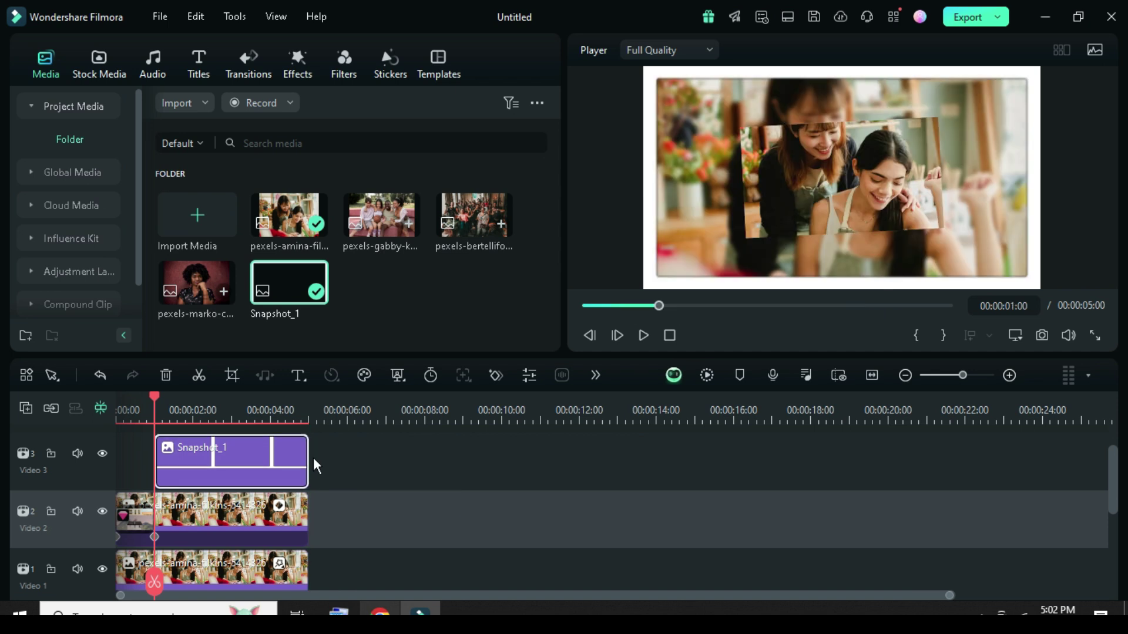
double_click(215, 454)
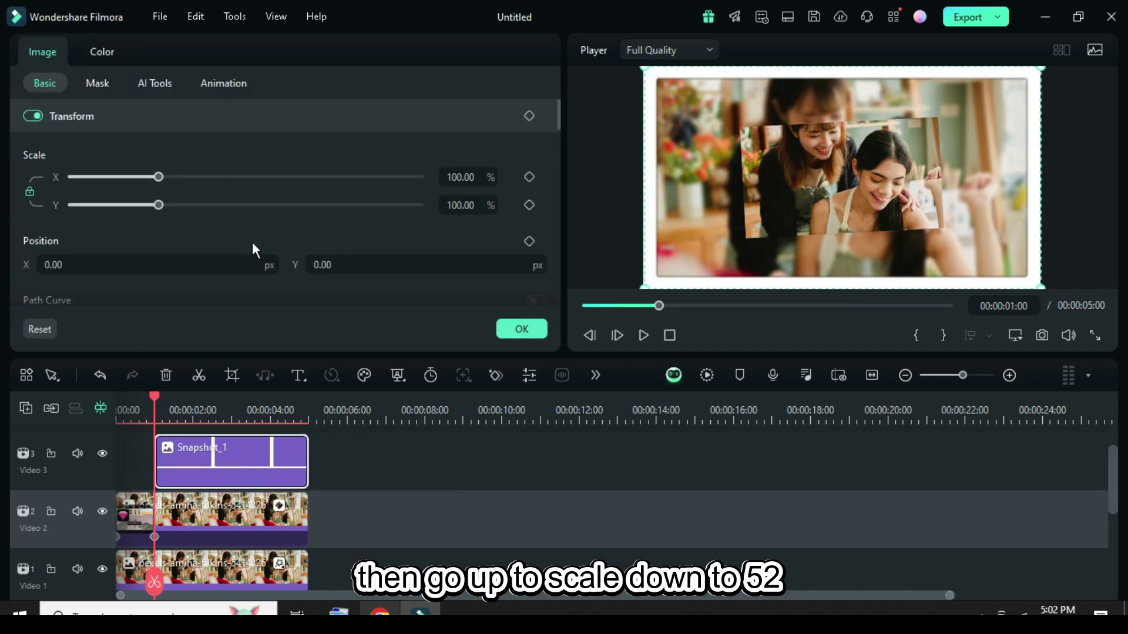
Scale the Snapshot_1 frame to 52% and rotate it -3°
click(468, 178)
text(52)
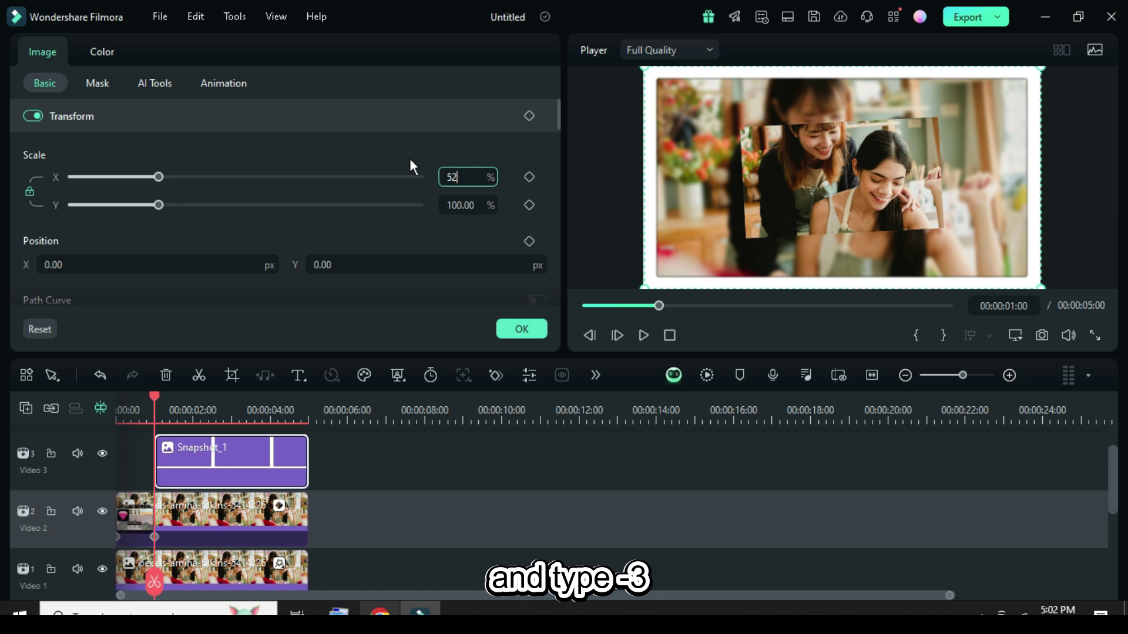
key(Return)
scroll(392, 153, down, 2)
click(87, 262)
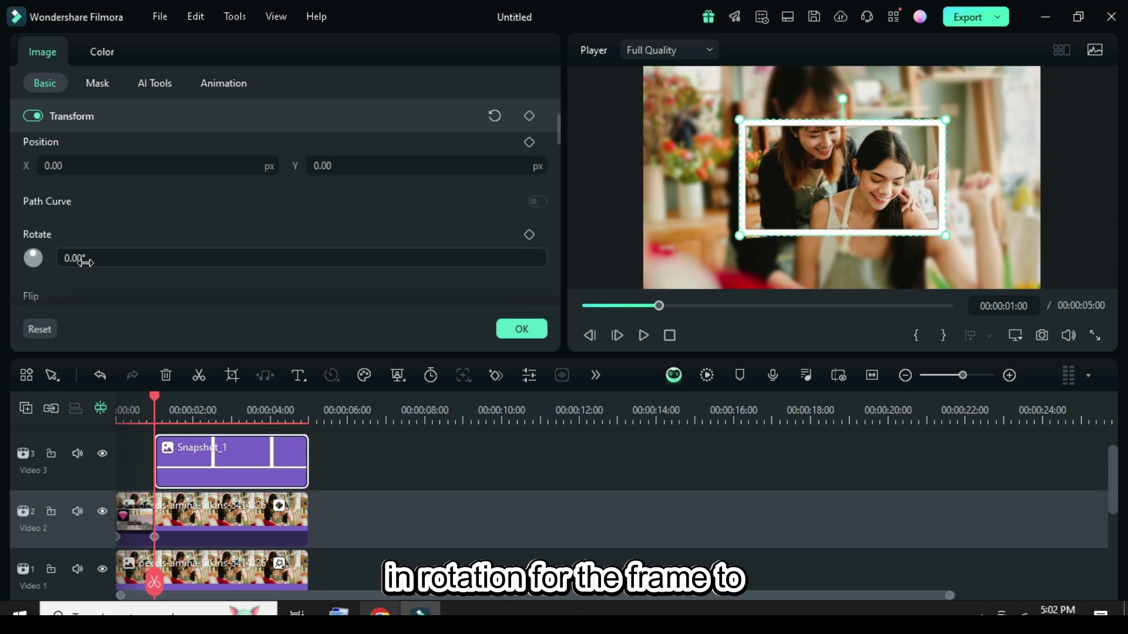
text(-)
text(3)
key(Return)
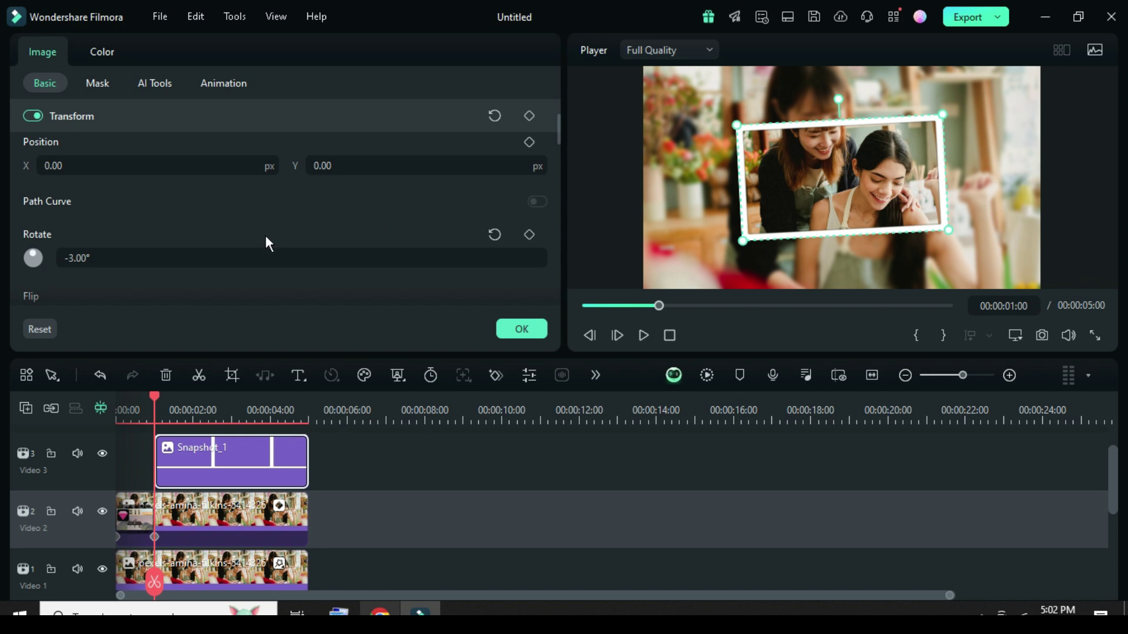
Add a Clockwise Wipe transition to the Snapshot_1 frame clip and preview it
click(520, 332)
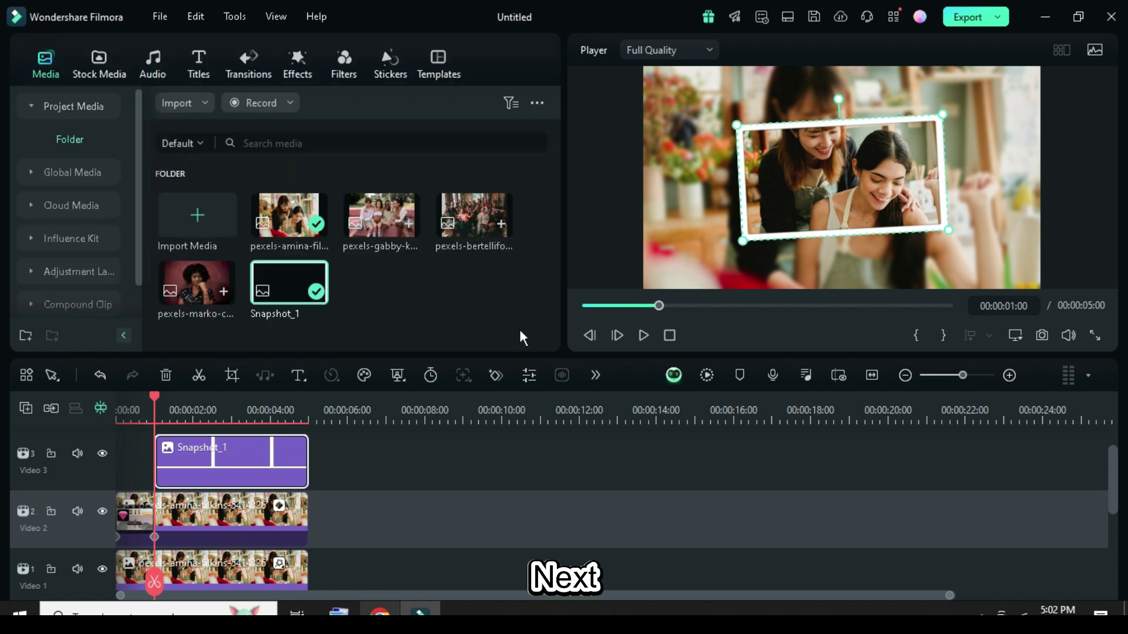
click(249, 67)
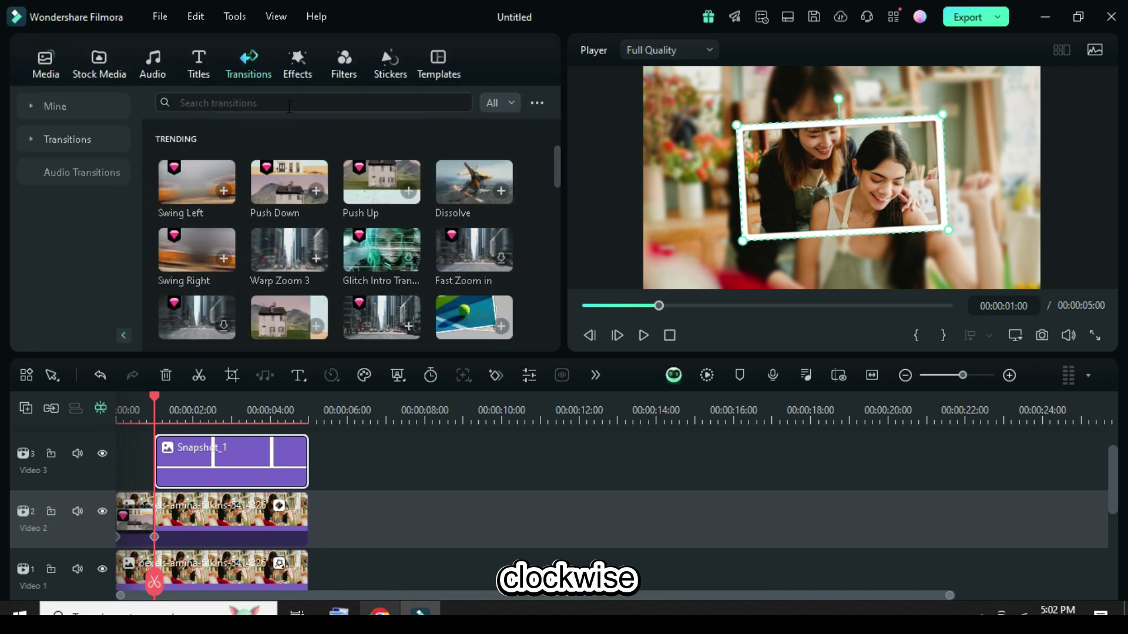
click(289, 104)
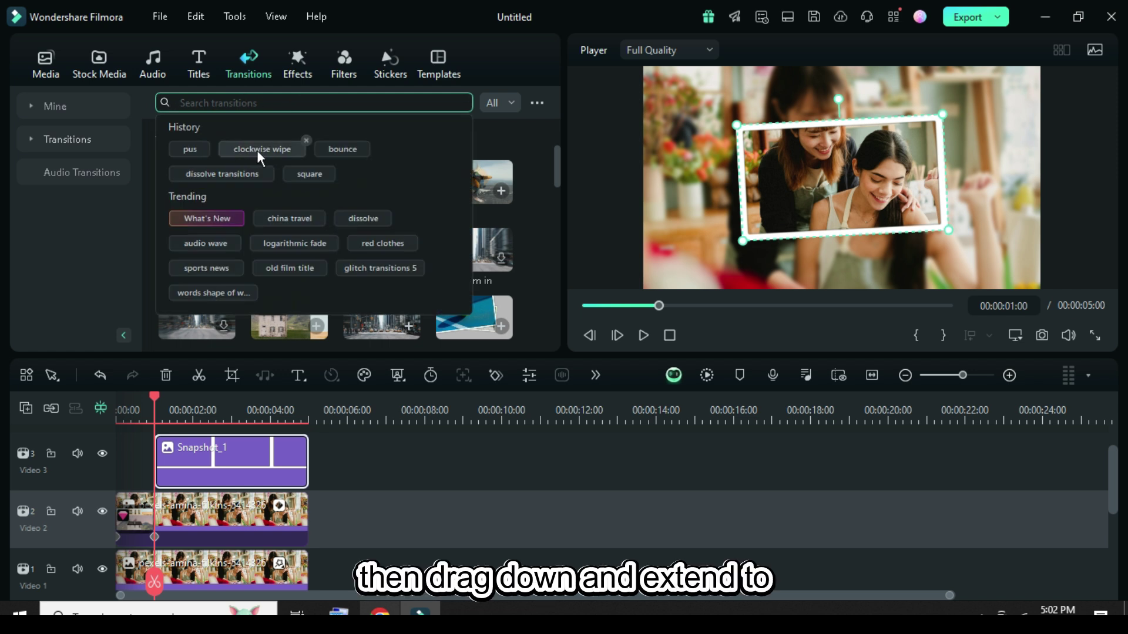
click(261, 149)
drag(191, 157, 270, 473)
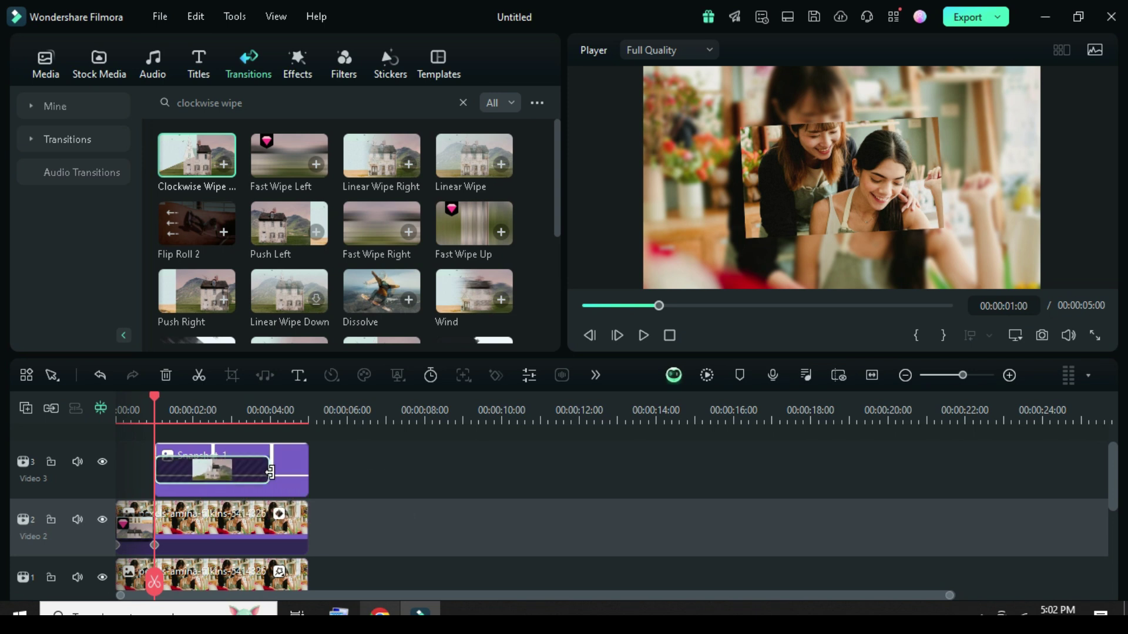
click(707, 375)
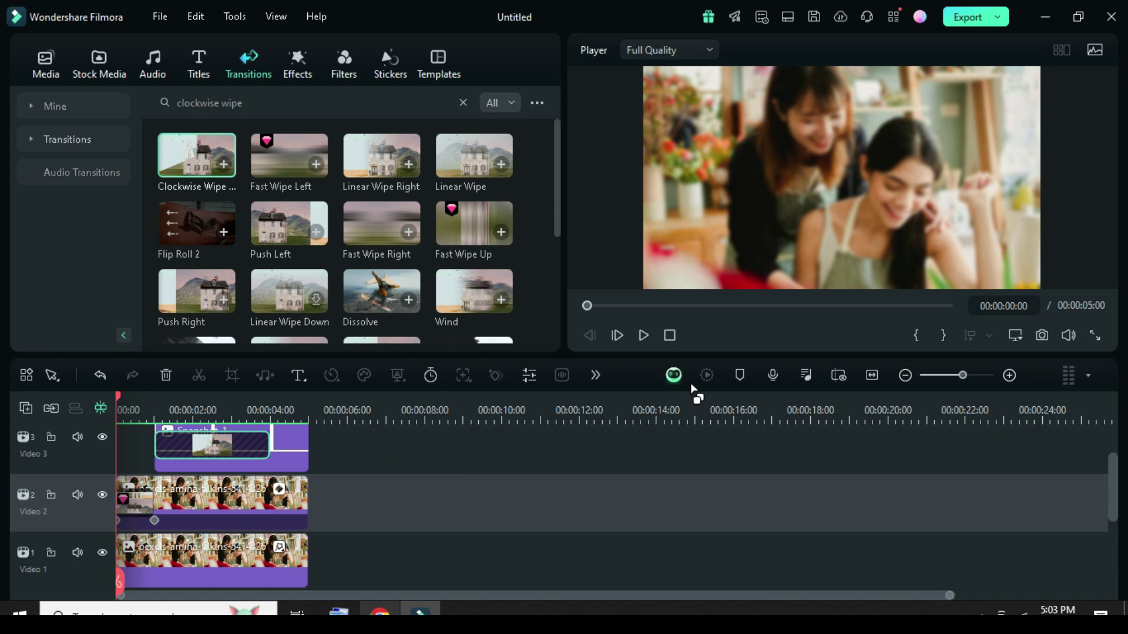
click(643, 335)
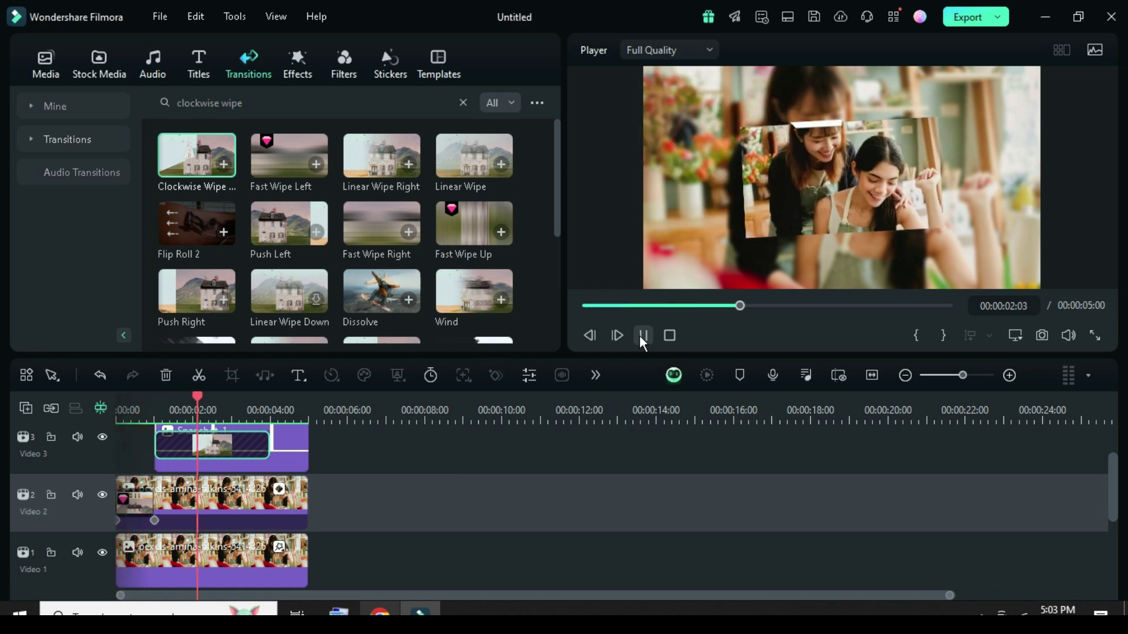
scroll(354, 510, down, 1)
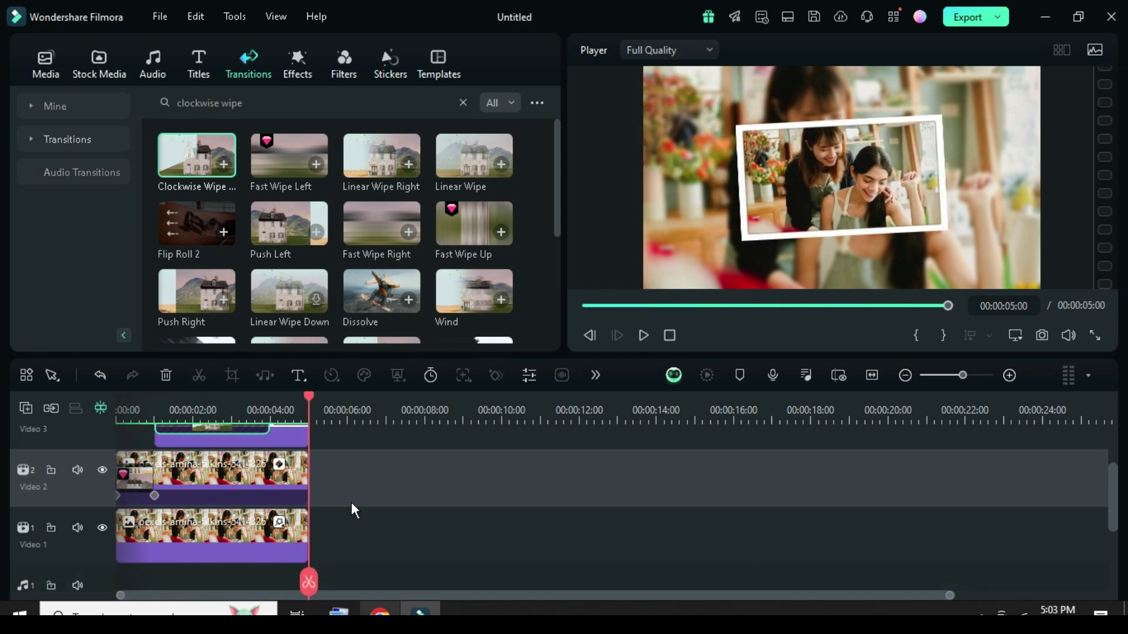
Copy all clips and paste them after the existing ones, filling 5–10 seconds
drag(359, 508, 235, 453)
right_click(281, 505)
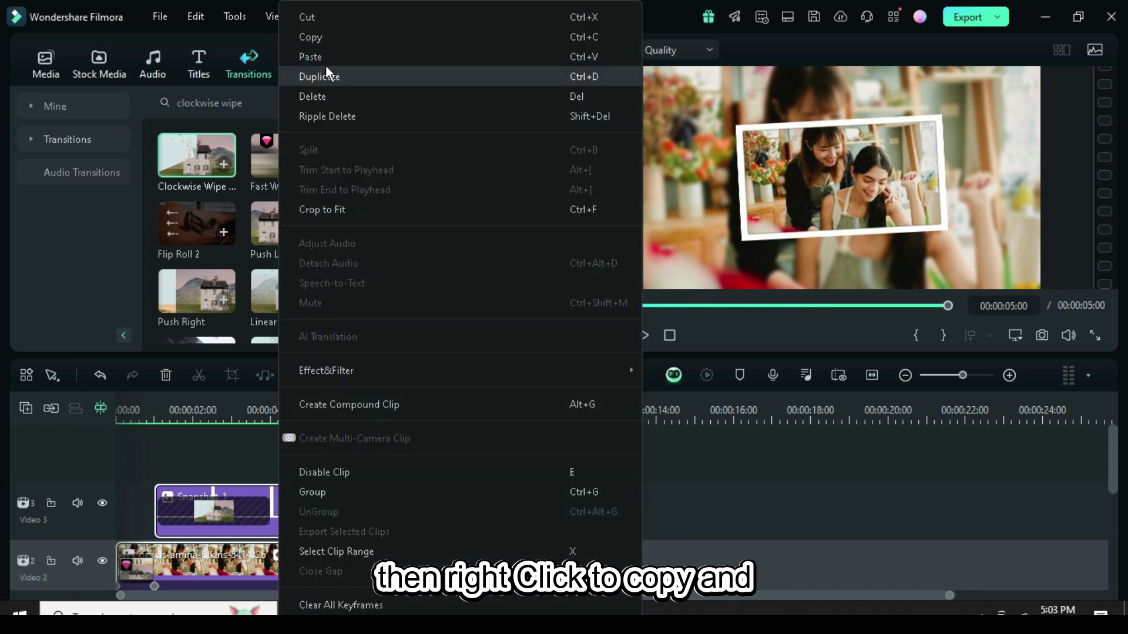
click(318, 37)
scroll(356, 467, down, 1)
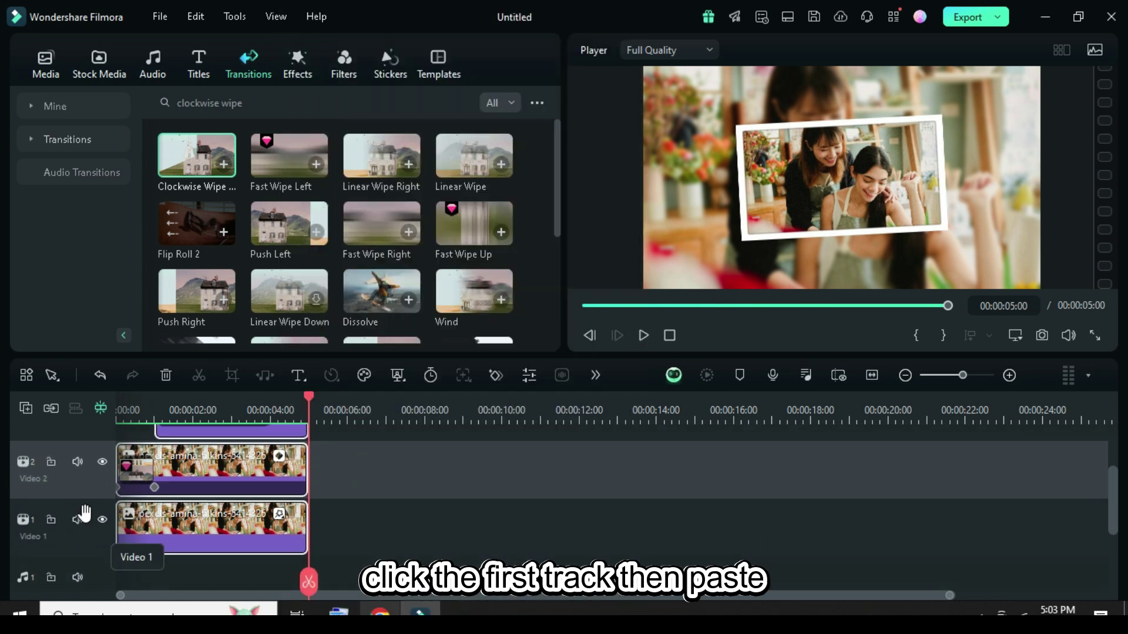
click(85, 513)
right_click(337, 533)
click(397, 51)
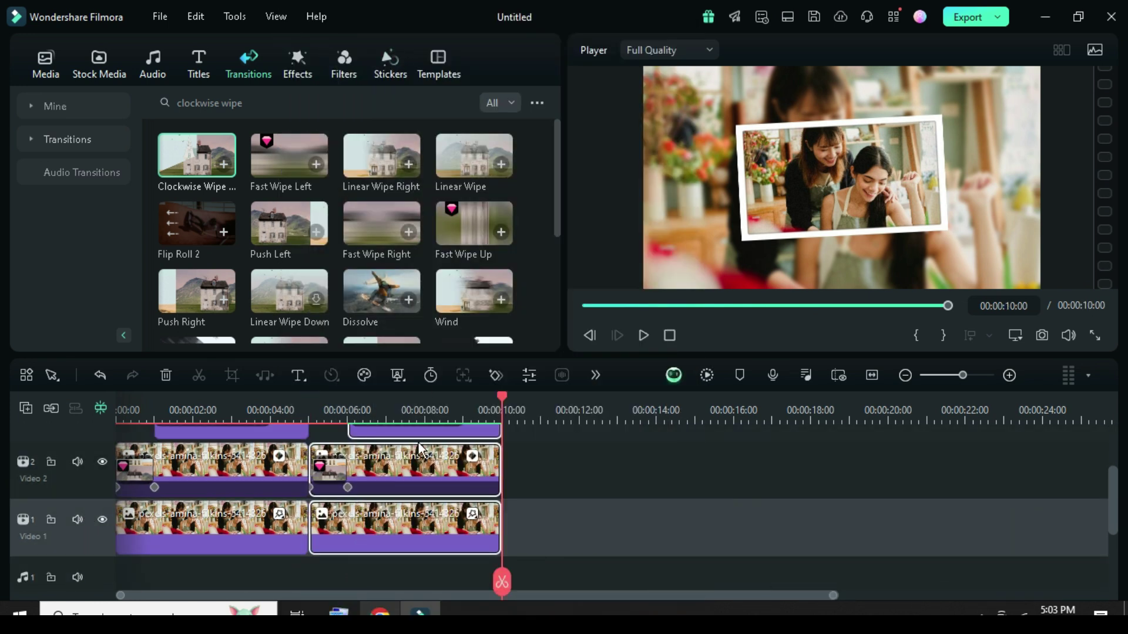
scroll(419, 450, up, 1)
Rotate the second Snapshot_1 frame to 3°
double_click(470, 458)
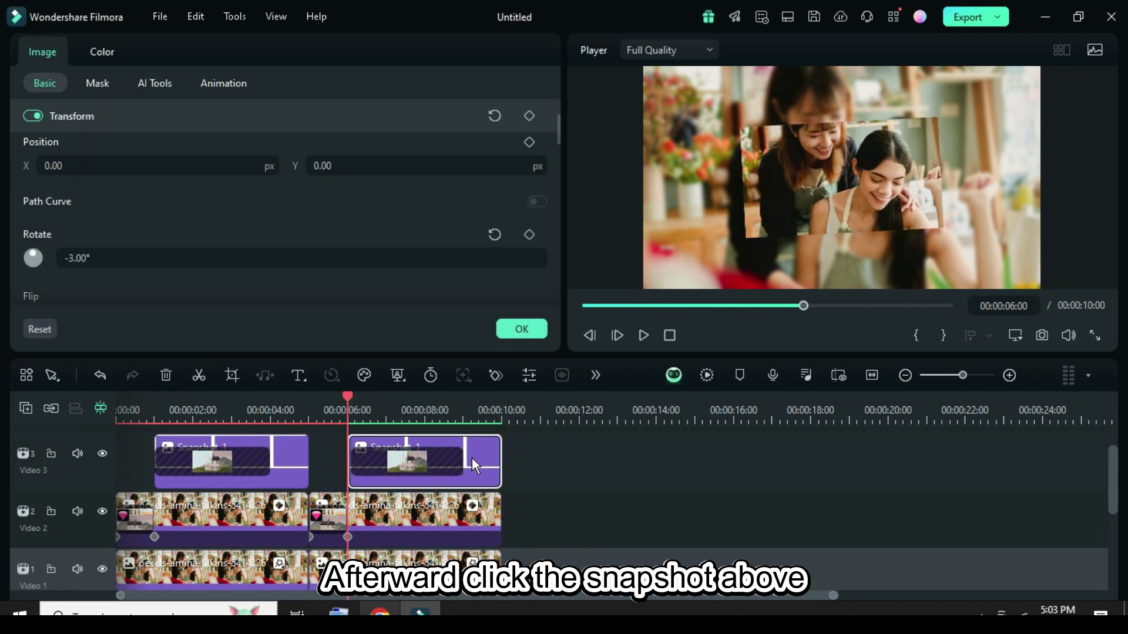
click(69, 258)
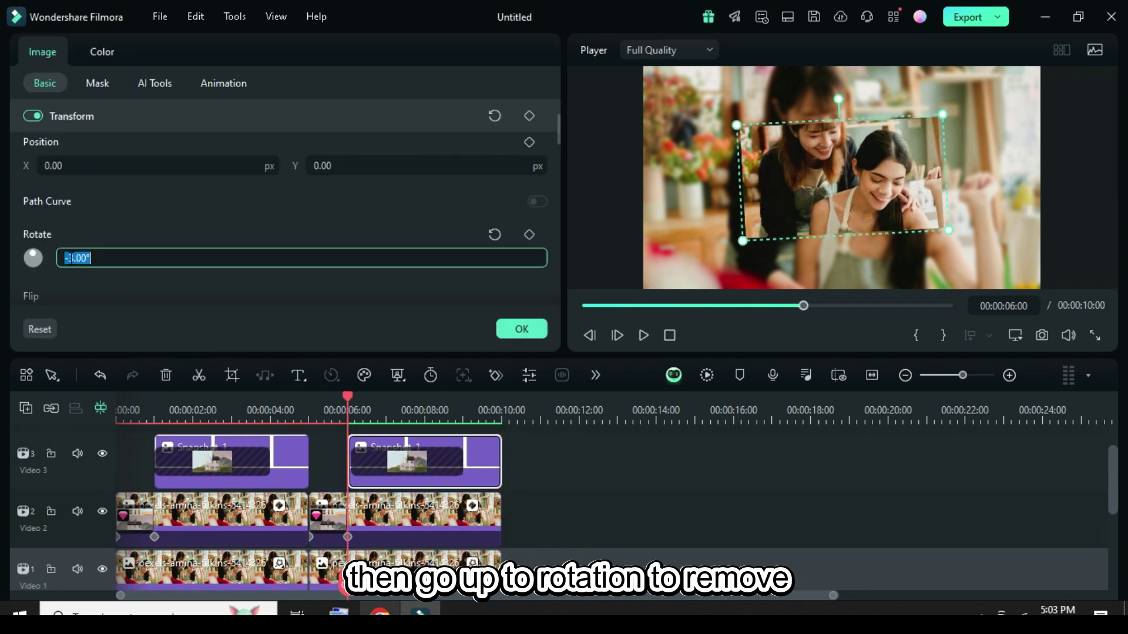
click(68, 257)
key(Return)
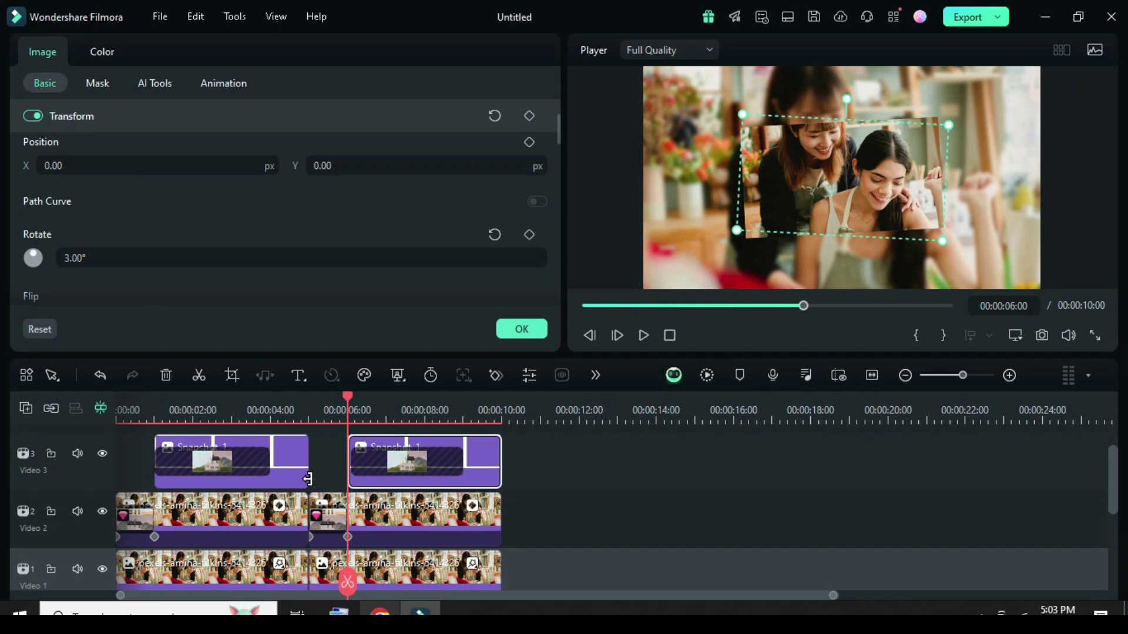
scroll(352, 499, down, 1)
Set the second top picture's first keyframe to X 1474 and rotation 3°
click(355, 504)
click(312, 512)
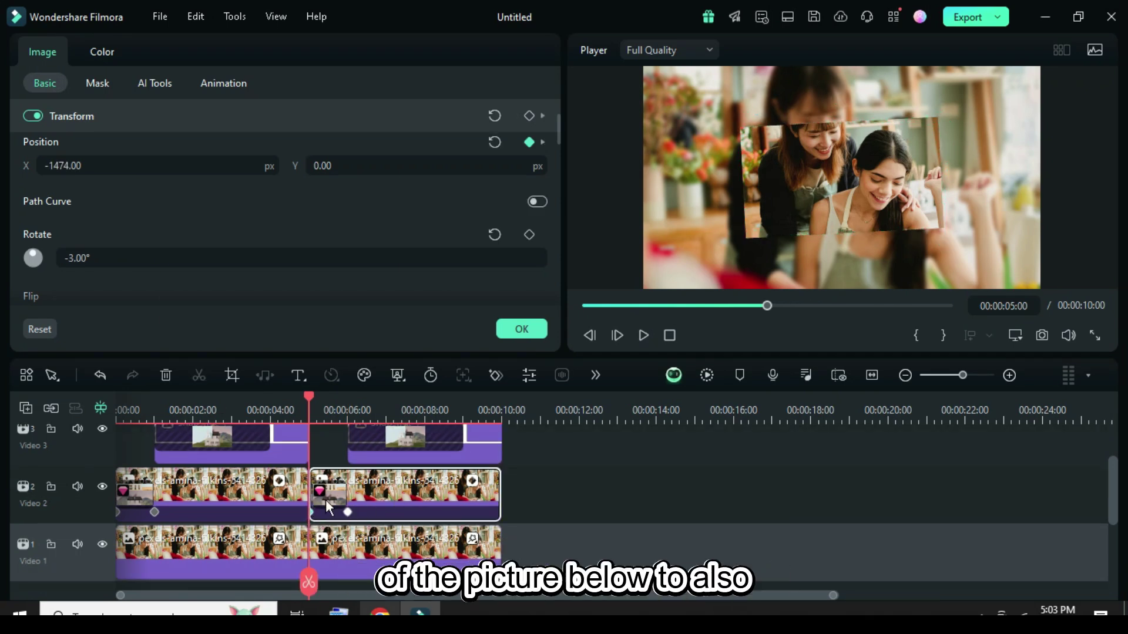
click(47, 166)
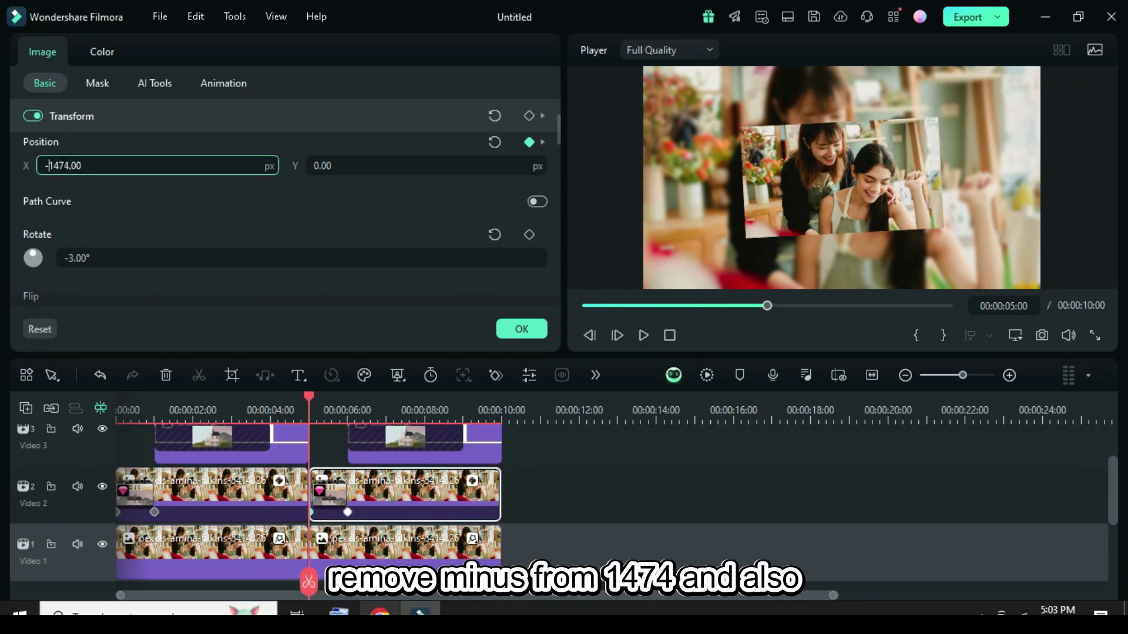
key(BackSpace)
key(Return)
click(90, 254)
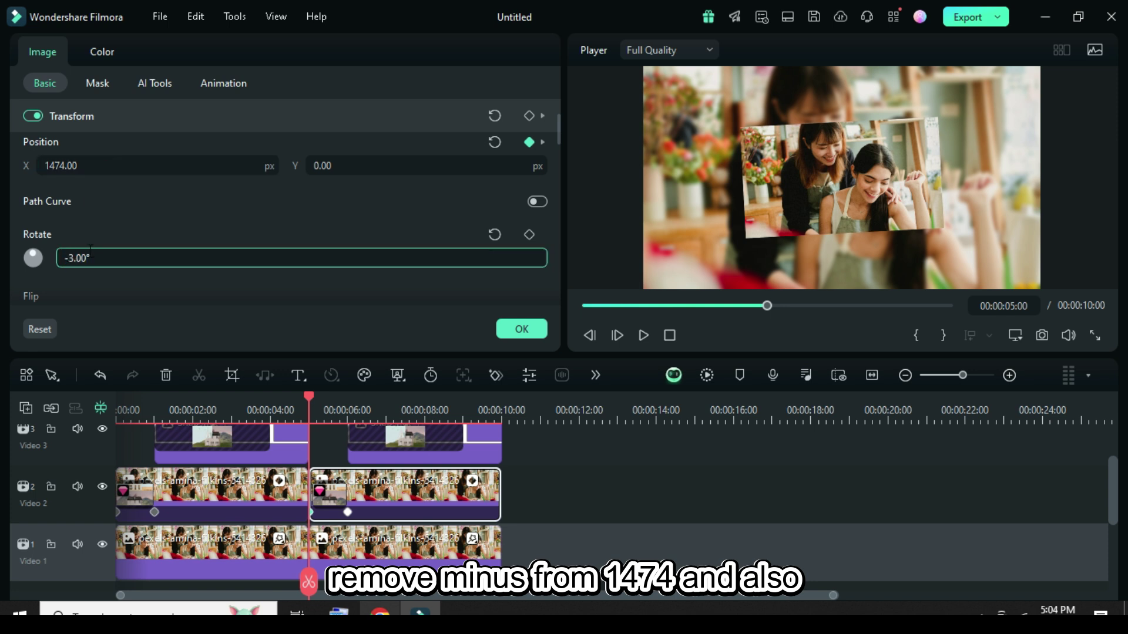
key(BackSpace)
key(Return)
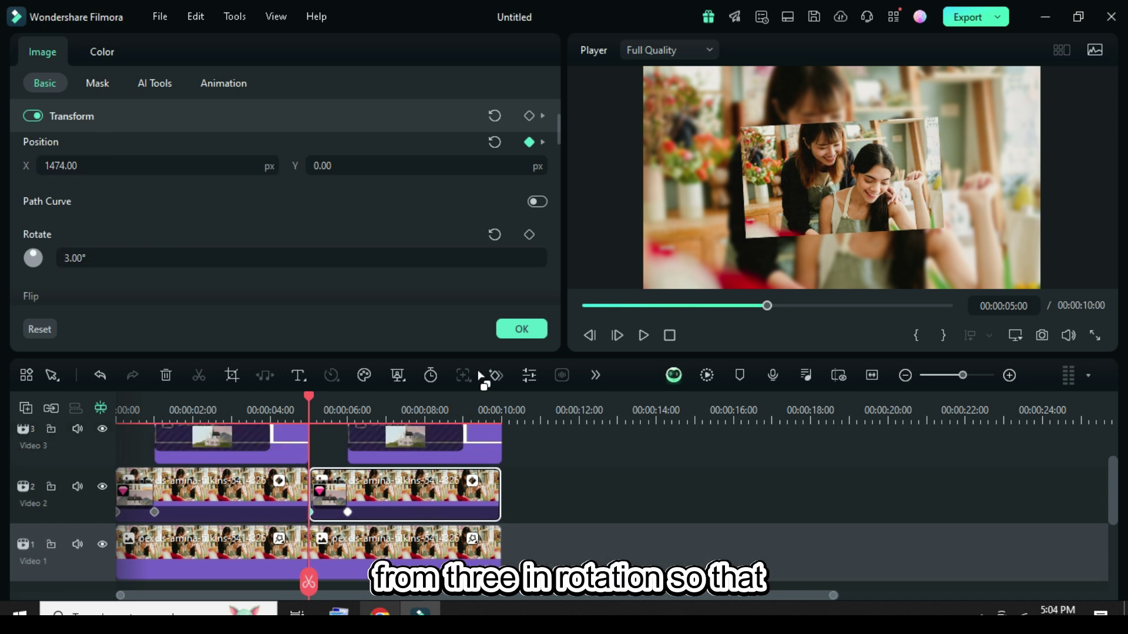
click(513, 326)
click(52, 77)
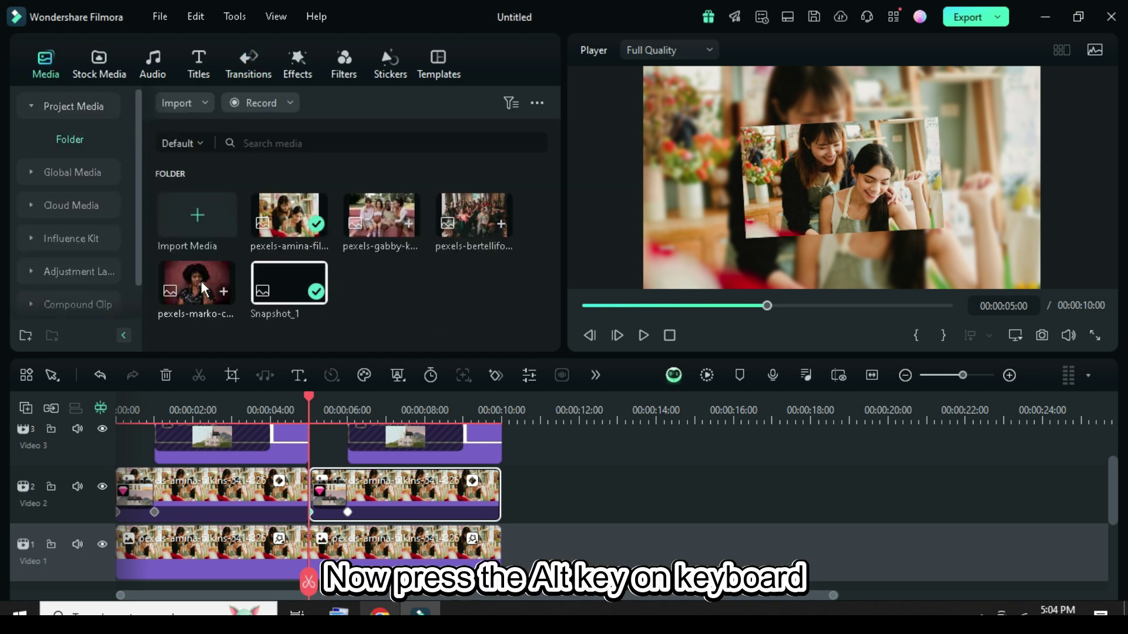
Replace the second Video 2 and Video 1 pictures with the pexels-marko portrait
drag(198, 286, 361, 501)
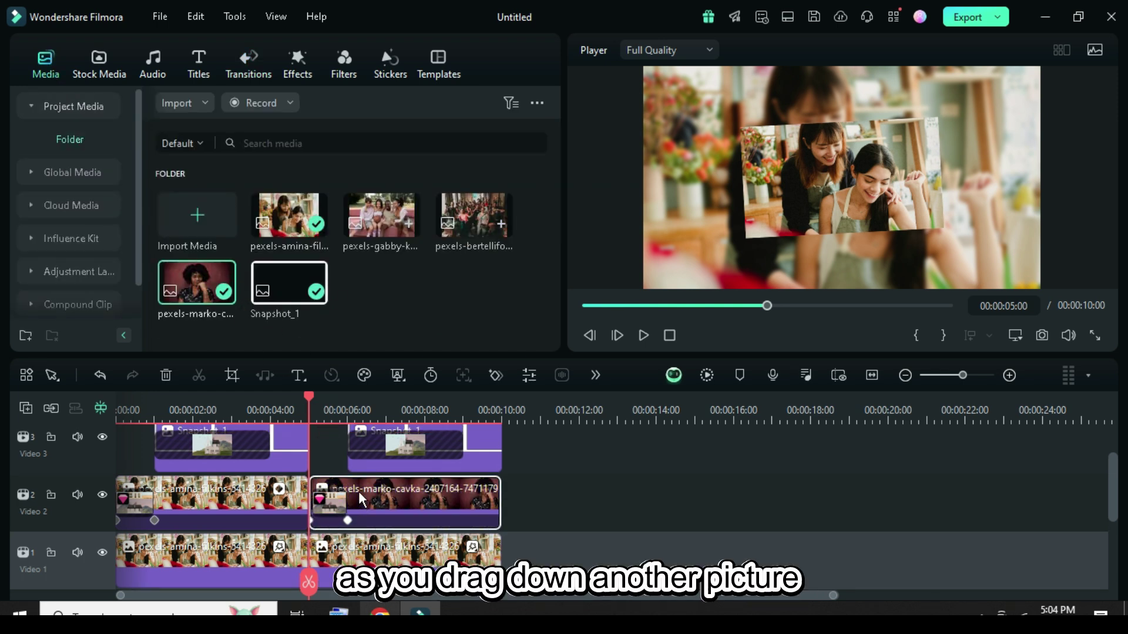
scroll(361, 499, down, 1)
drag(223, 291, 376, 528)
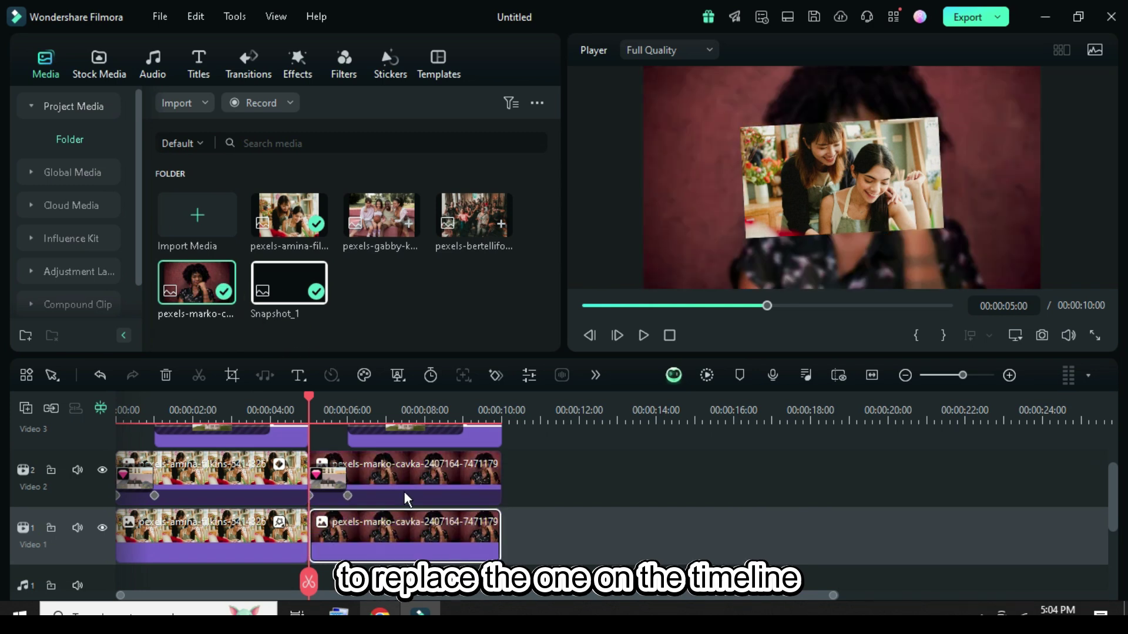
scroll(405, 500, up, 1)
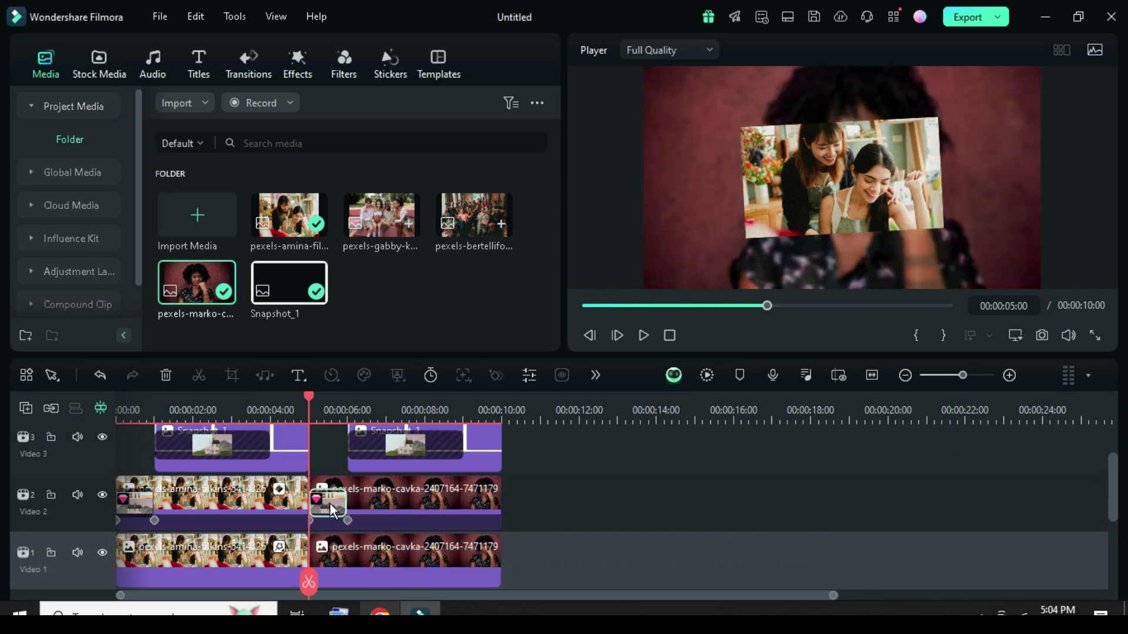
Replace the Push Down transition with Push Up between the Video 2 pictures
click(167, 375)
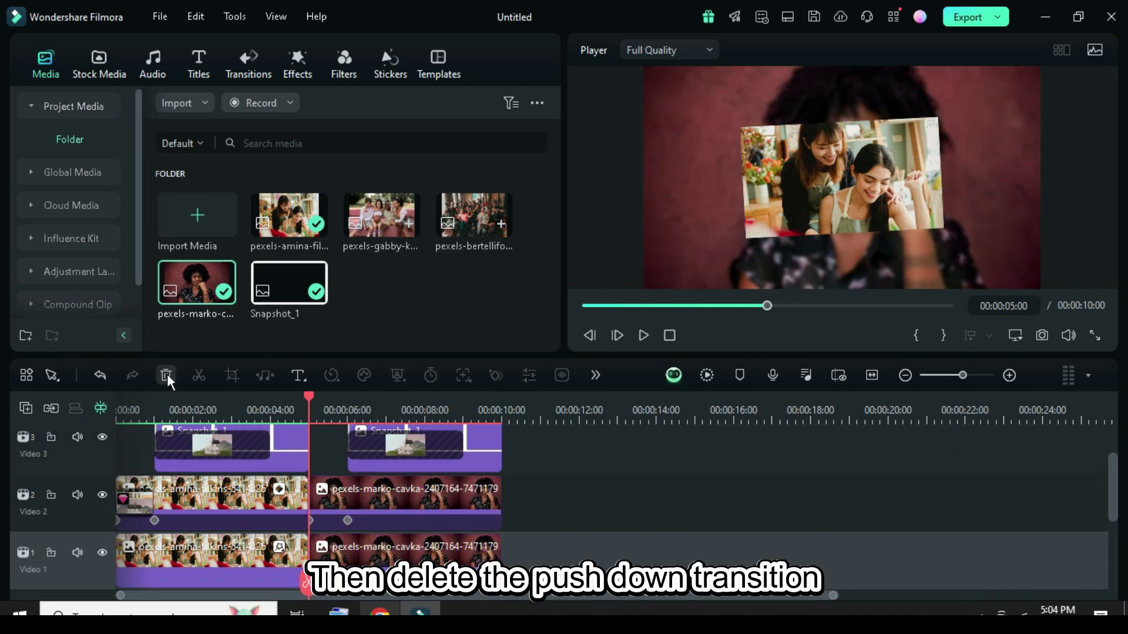
click(249, 63)
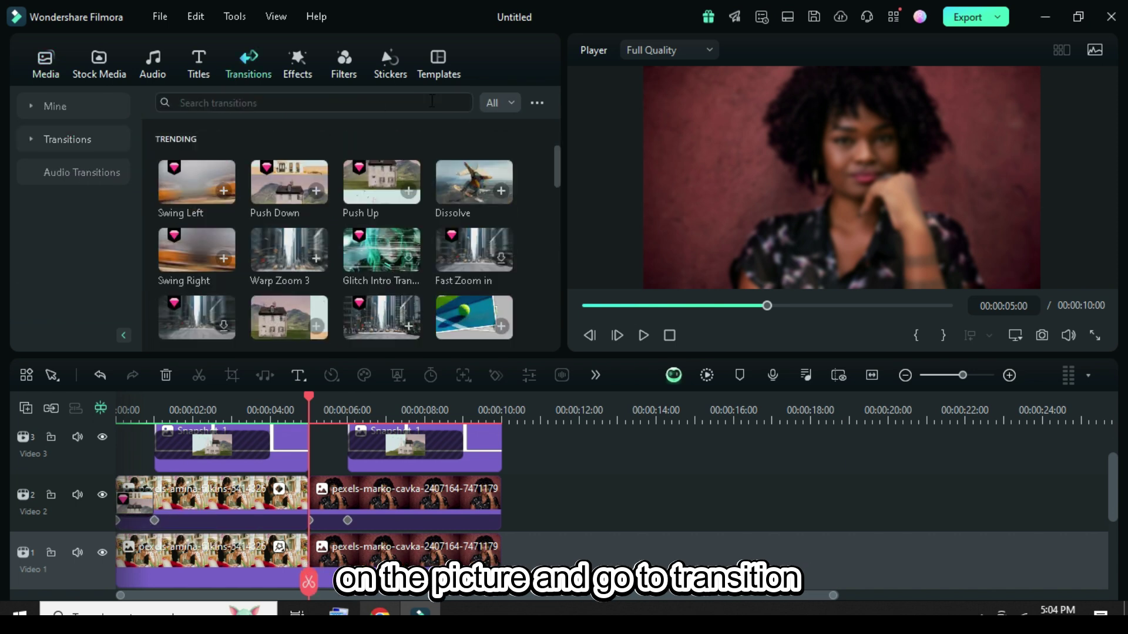
click(432, 101)
click(285, 148)
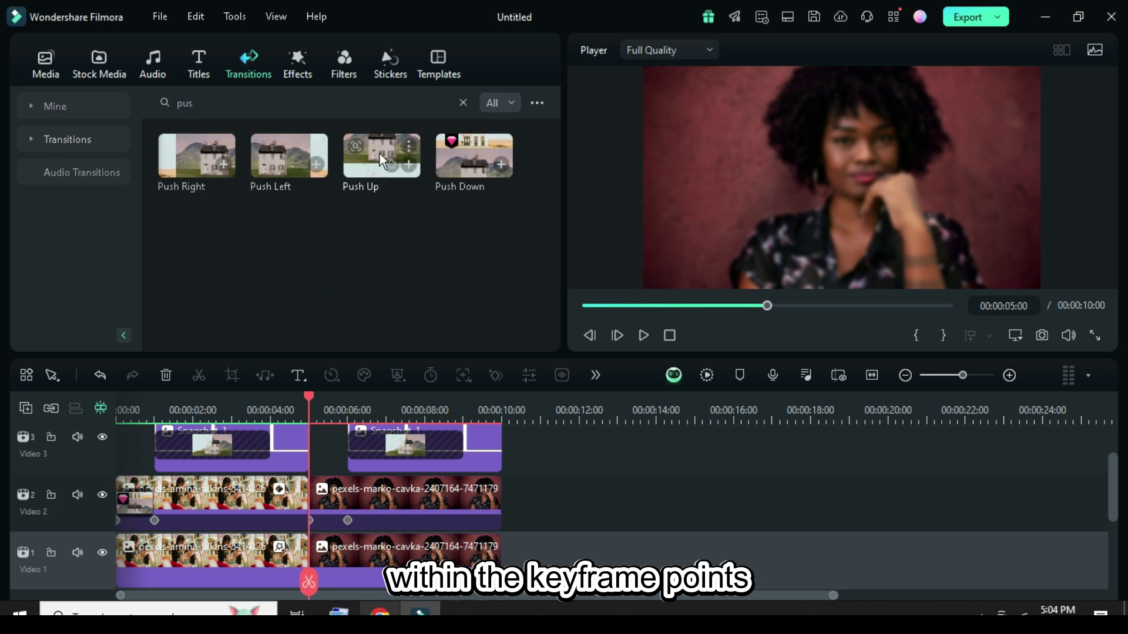
drag(389, 173, 347, 509)
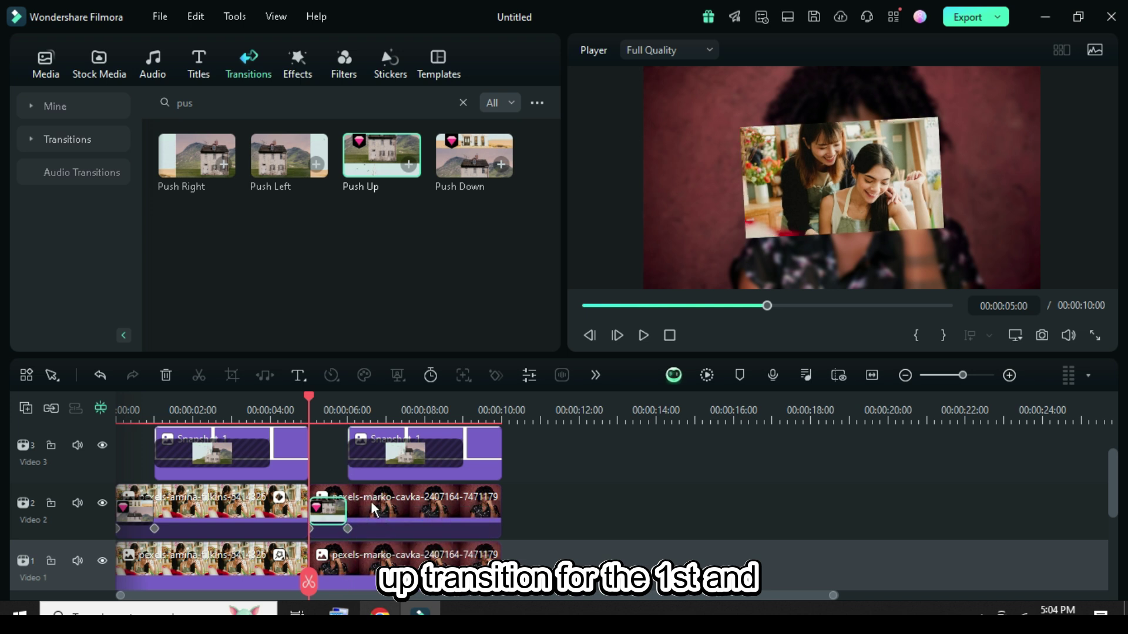
Render and play the 10-second slideshow from the start
scroll(381, 500, down, 1)
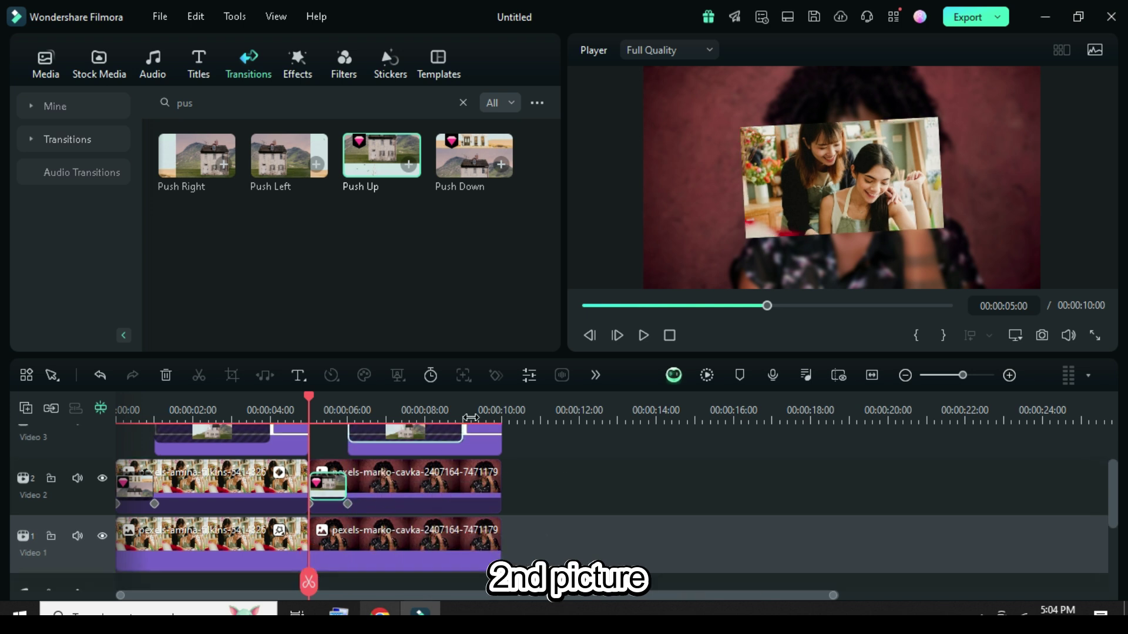
click(586, 306)
key(Return)
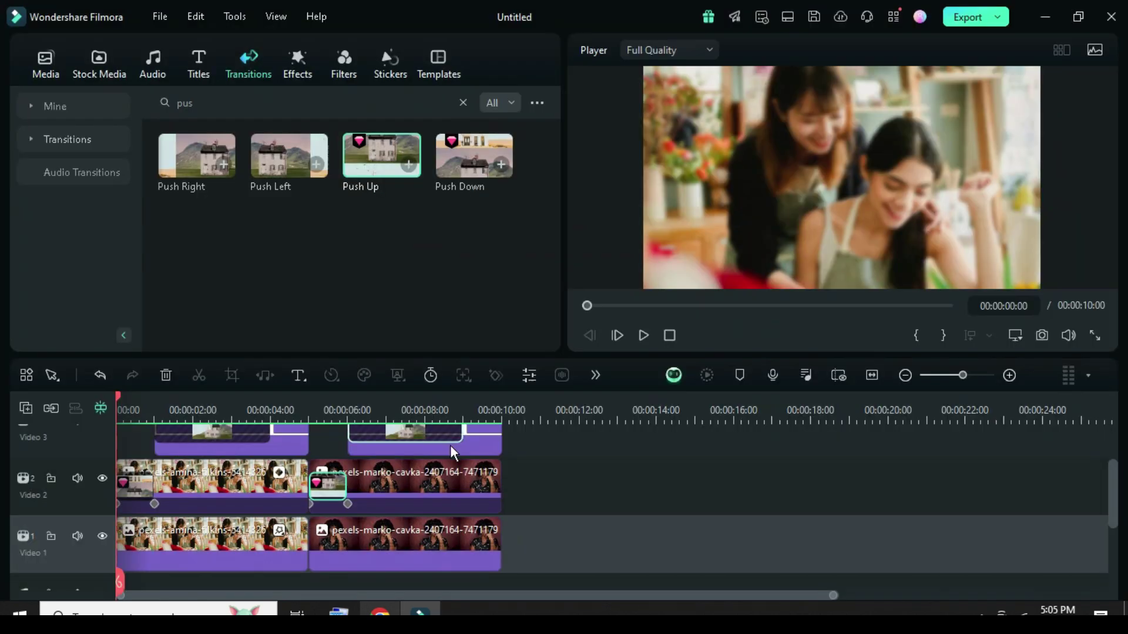
scroll(422, 492, up, 1)
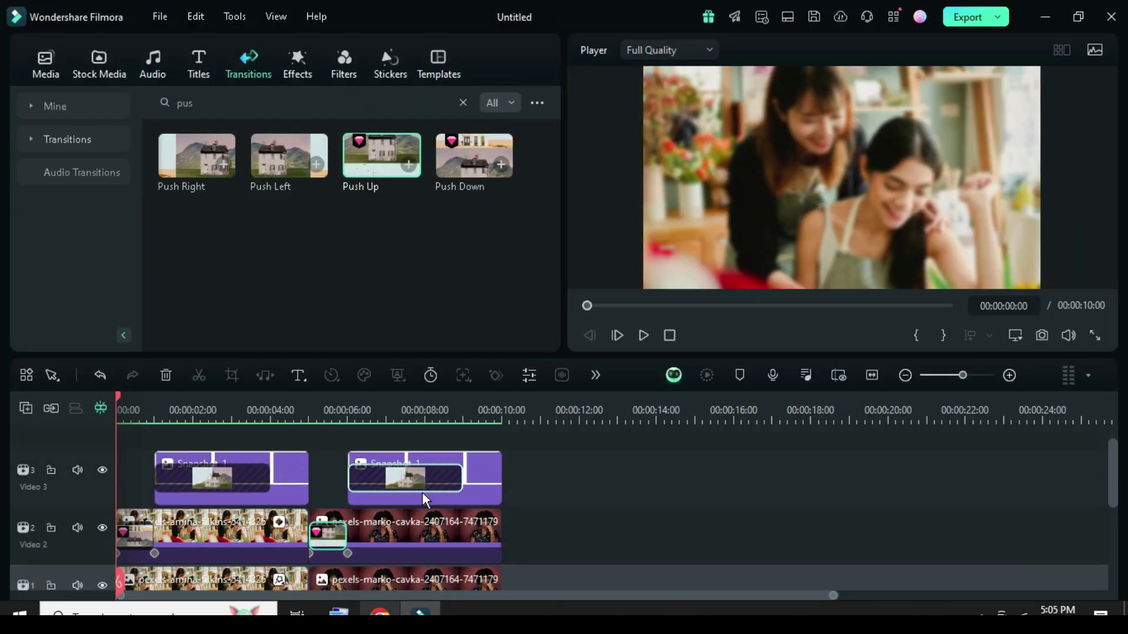
click(644, 335)
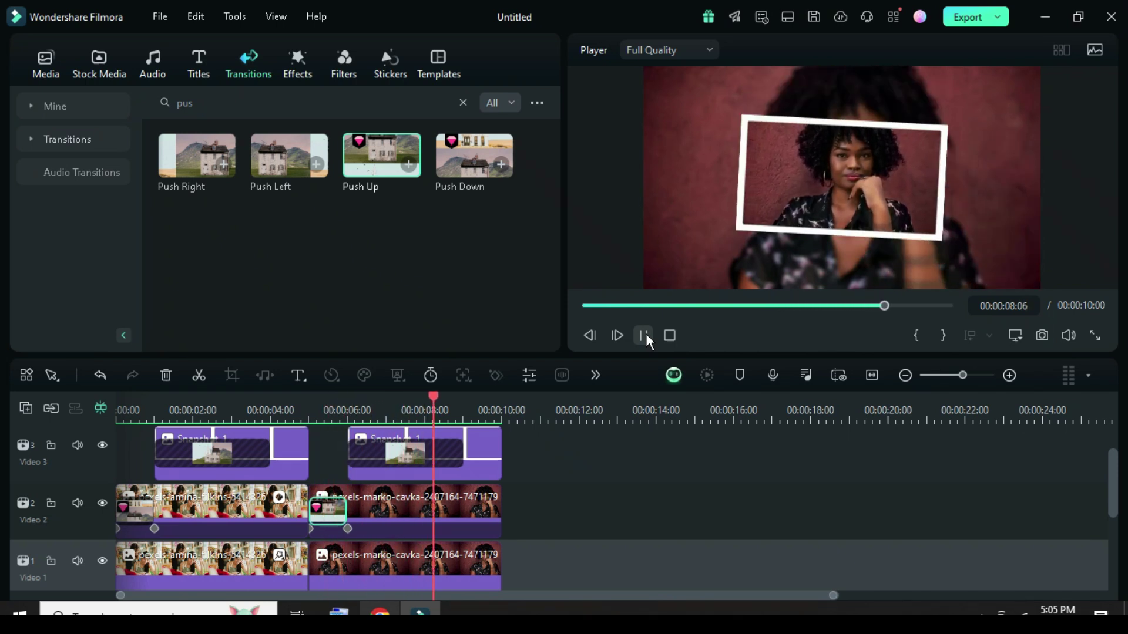
scroll(590, 439, down, 2)
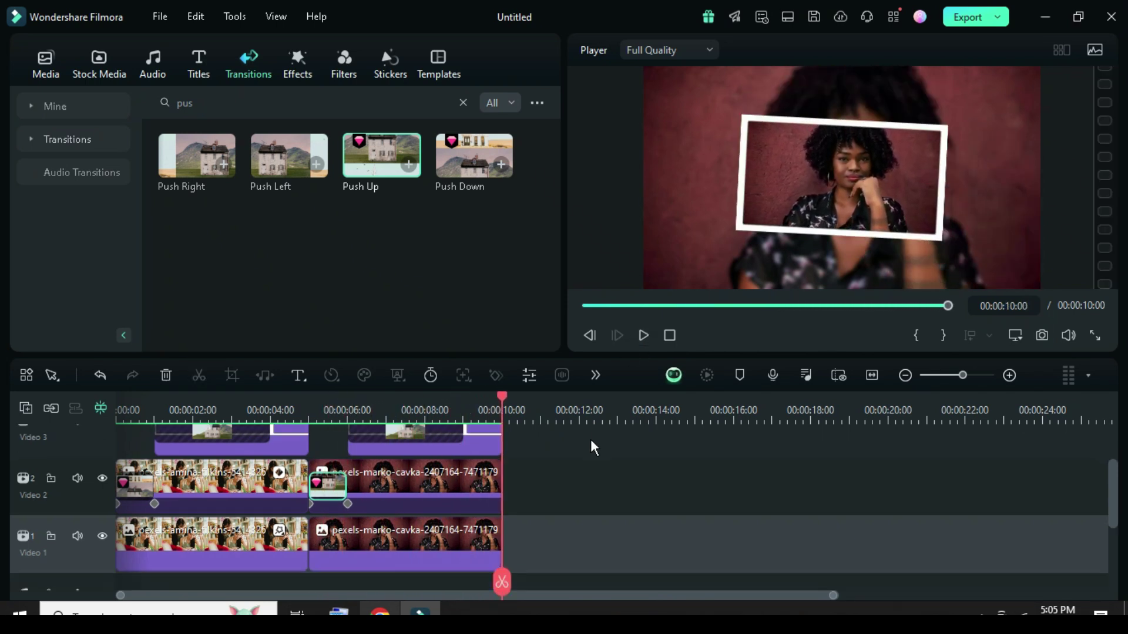
Copy all timeline clips and paste them after the 10-second mark
drag(574, 496, 281, 495)
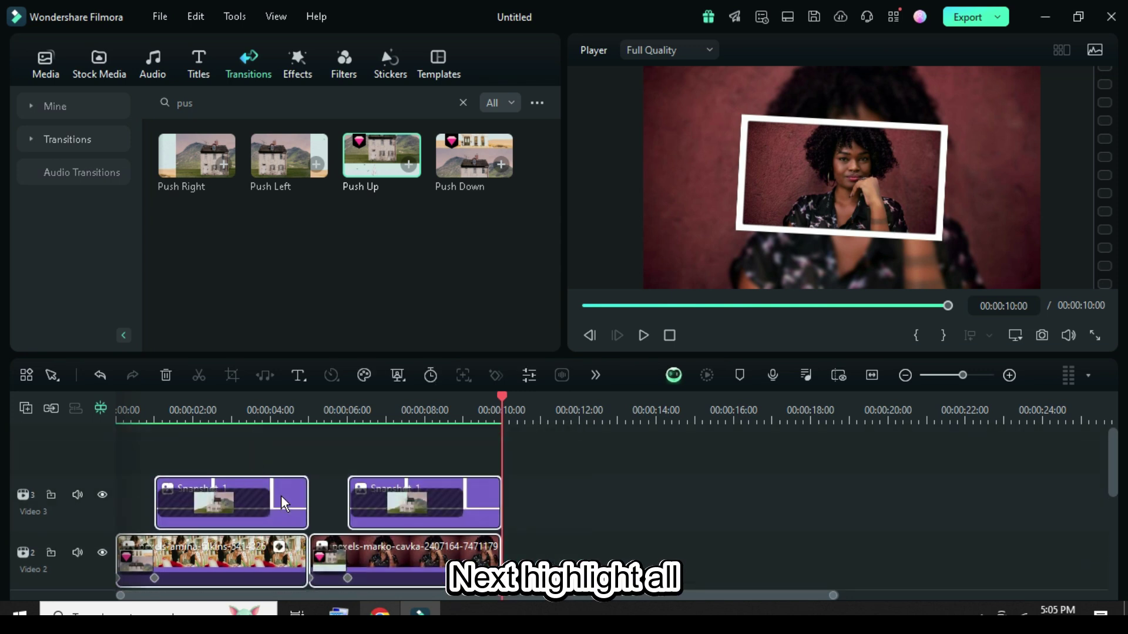
right_click(284, 490)
click(317, 36)
scroll(551, 471, down, 2)
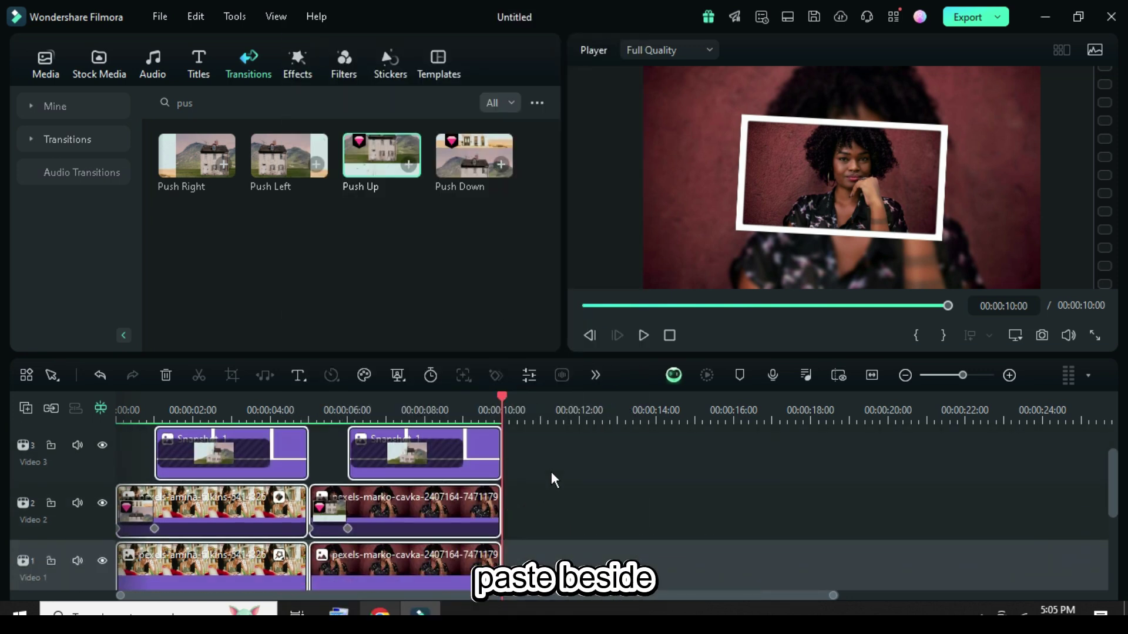
right_click(523, 547)
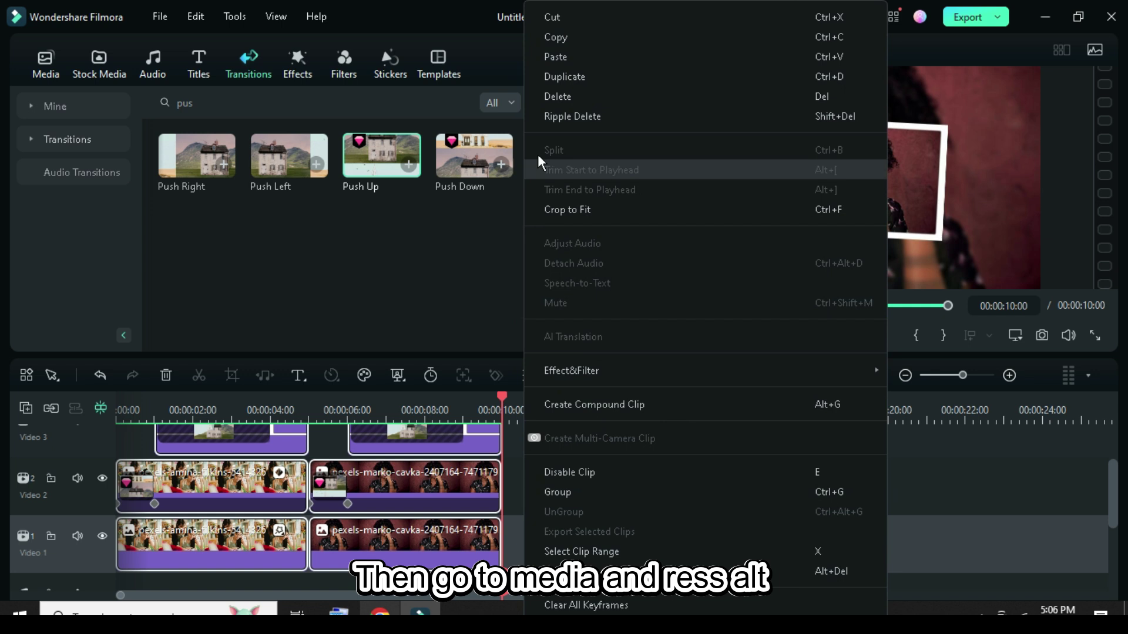
click(565, 51)
scroll(639, 509, up, 1)
scroll(639, 509, down, 1)
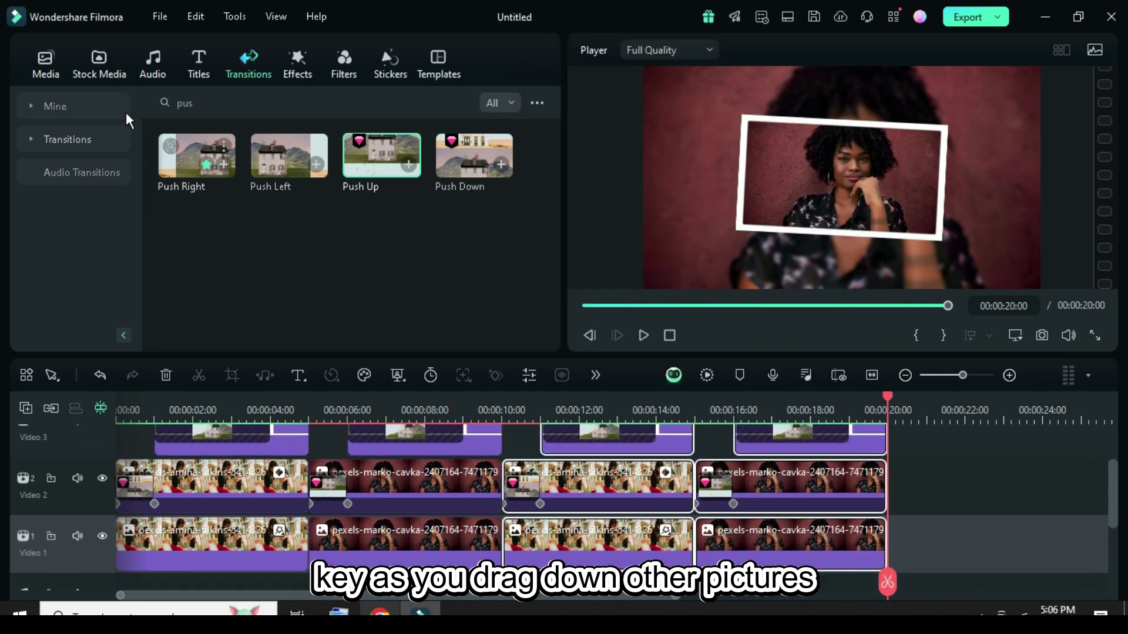
Replace the third and fourth pictures and backgrounds with the gabby and bertellifo photos
click(46, 70)
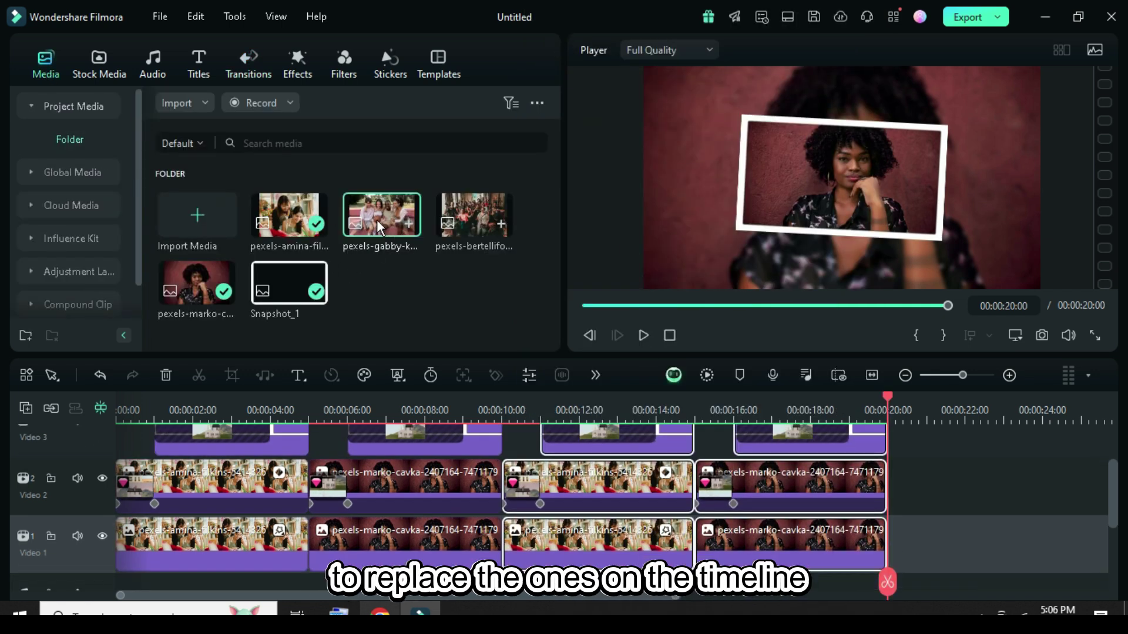
drag(378, 226, 593, 488)
drag(378, 220, 575, 552)
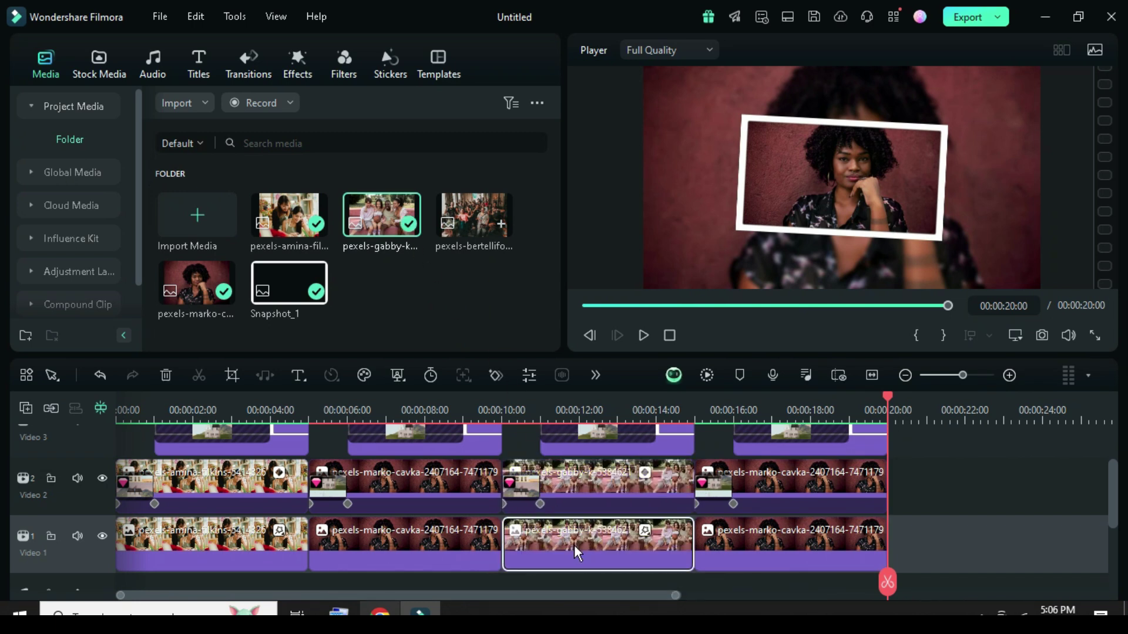
drag(501, 226, 756, 498)
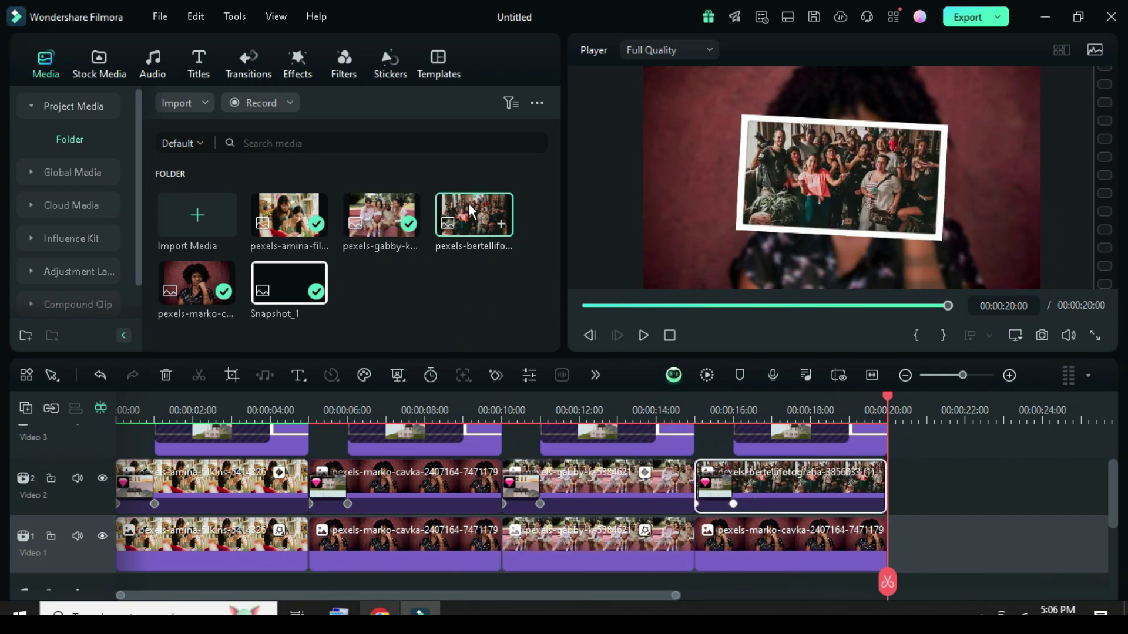
drag(470, 211, 758, 537)
Add Dissolve transitions at the three cuts between the Video 1 backgrounds
click(586, 306)
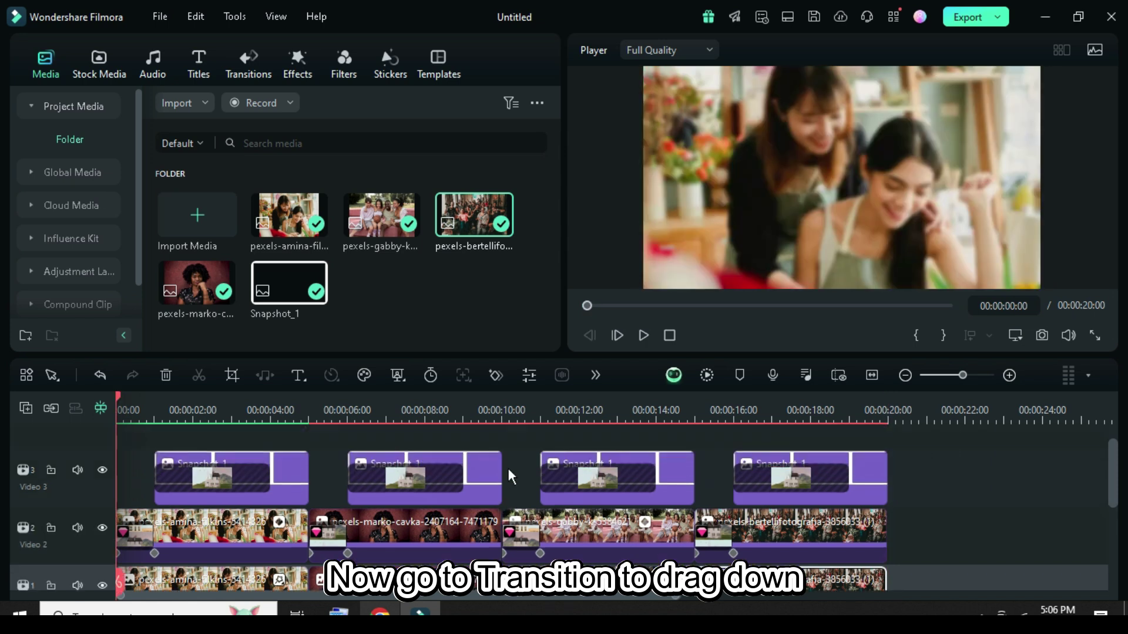
click(248, 74)
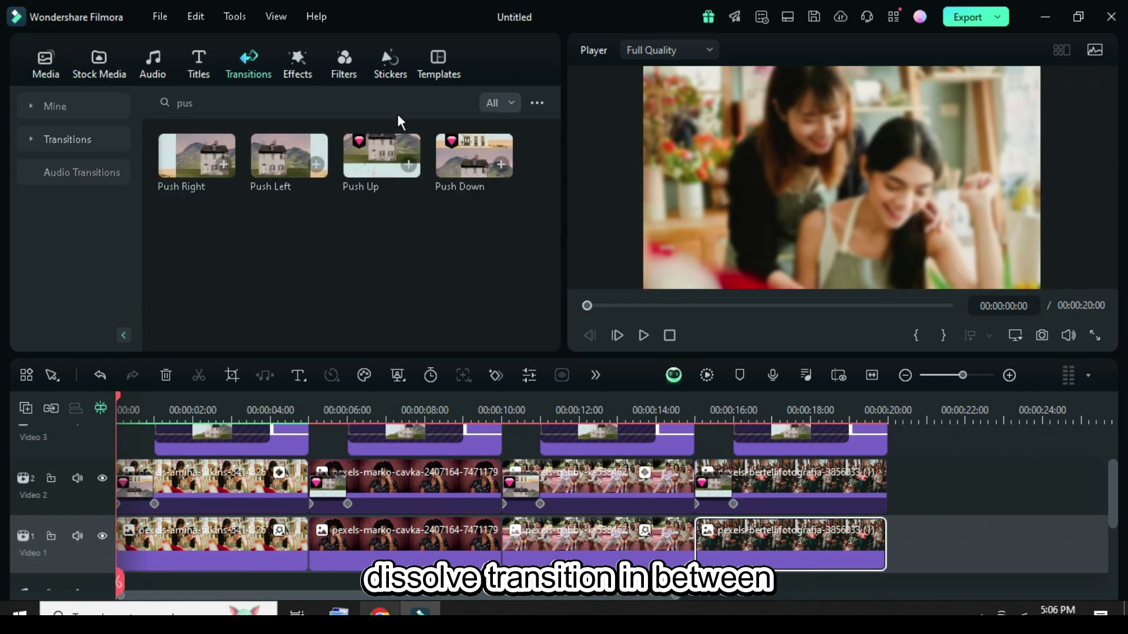
click(460, 101)
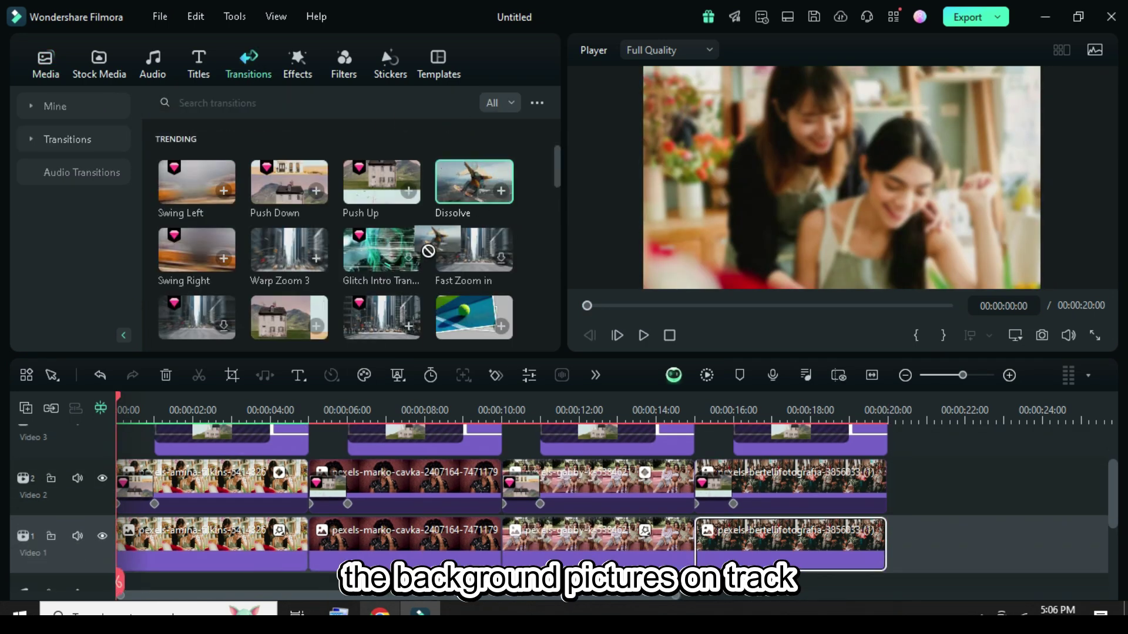
drag(428, 250, 306, 539)
drag(462, 184, 501, 539)
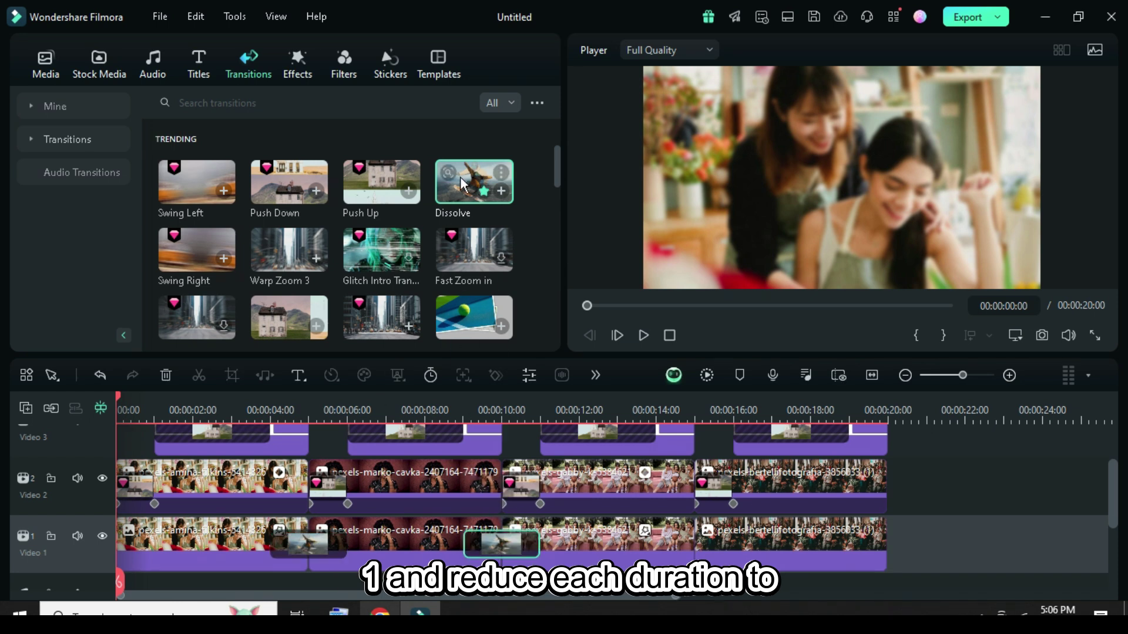
drag(551, 339, 668, 546)
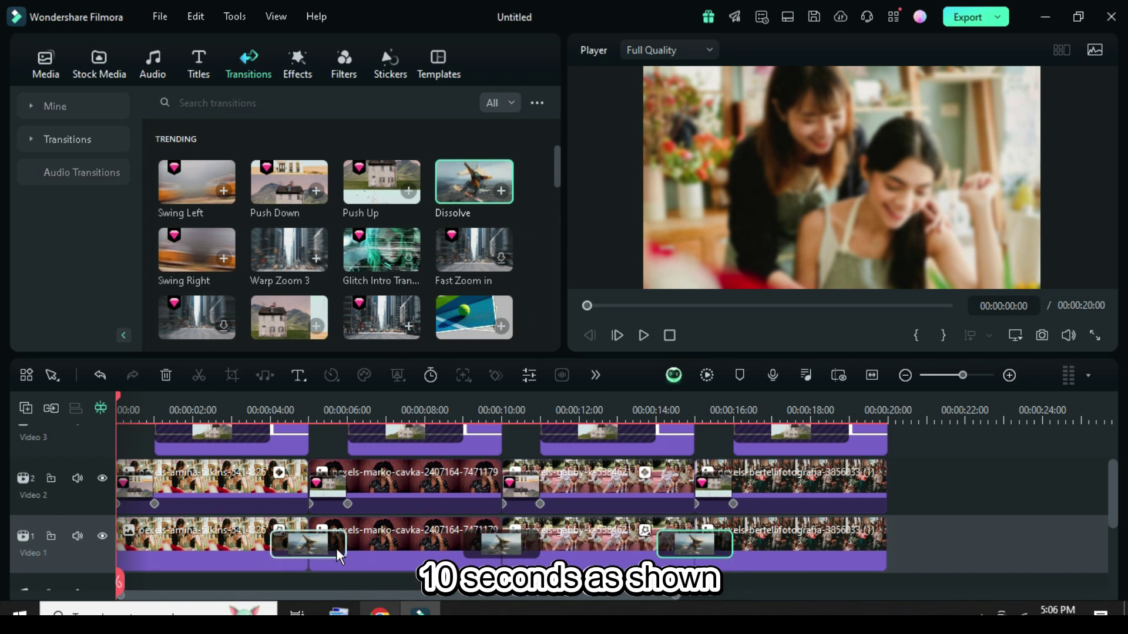
Shorten all three Dissolve transitions, including the one near 14s, to brief blends
drag(339, 555, 316, 547)
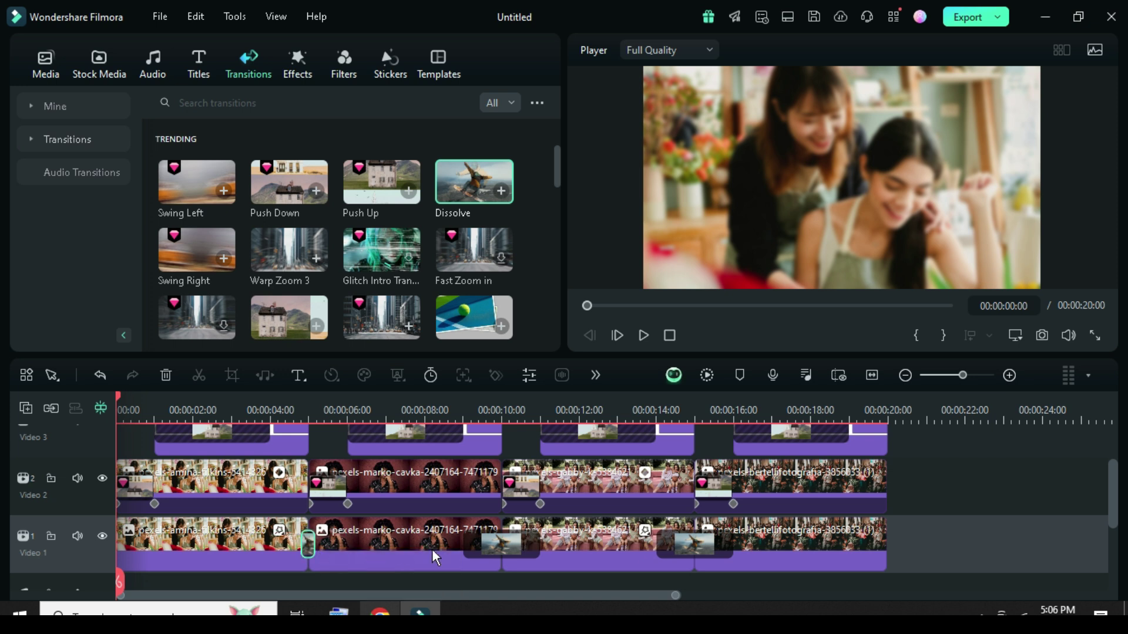
drag(473, 543, 509, 543)
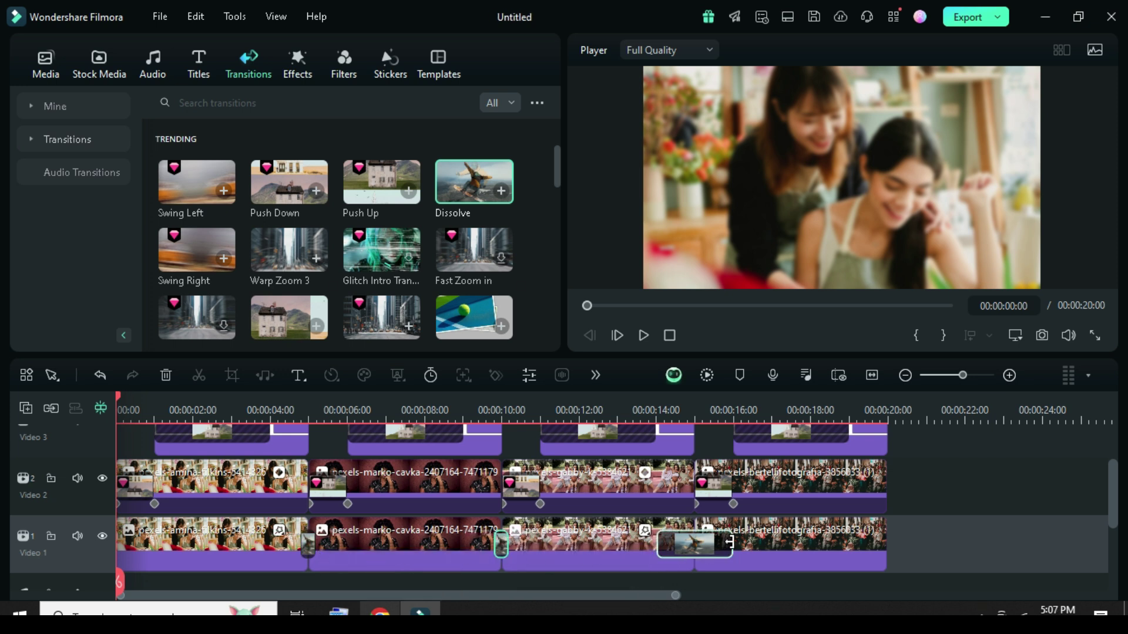
drag(730, 543, 699, 544)
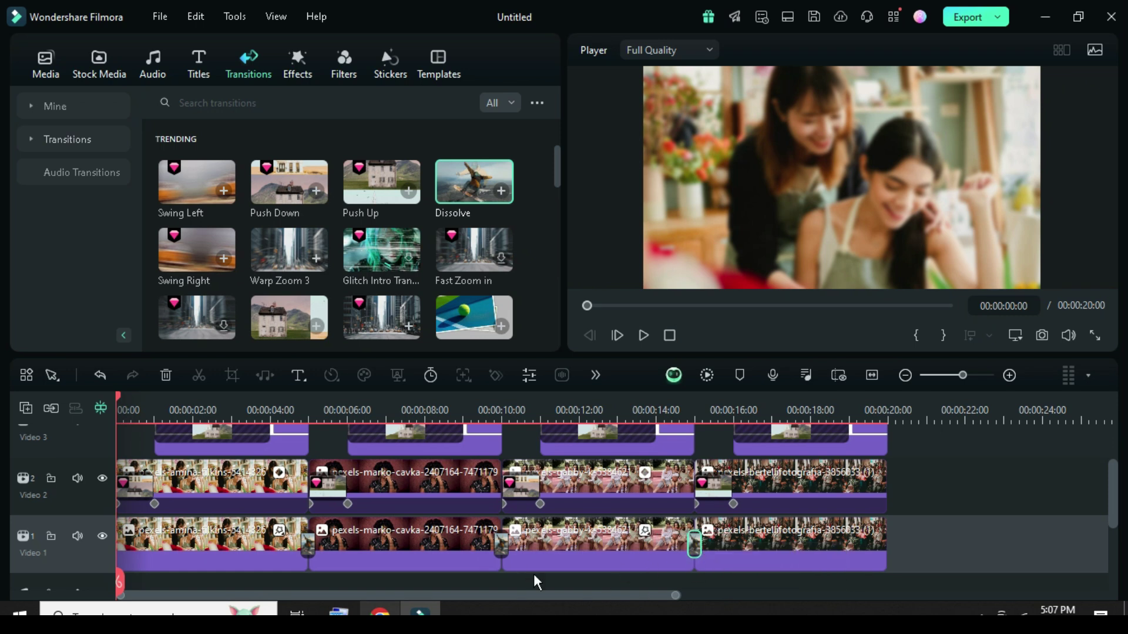
Add two new video tracks, creating Video 4 and Video 5
scroll(294, 500, up, 3)
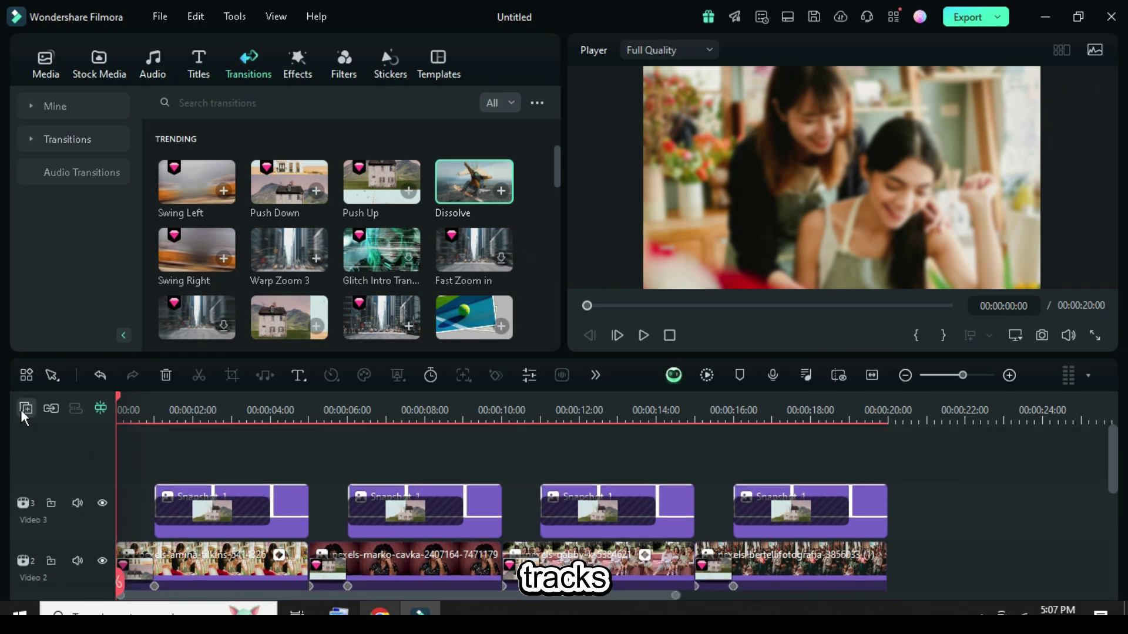
click(21, 413)
click(59, 435)
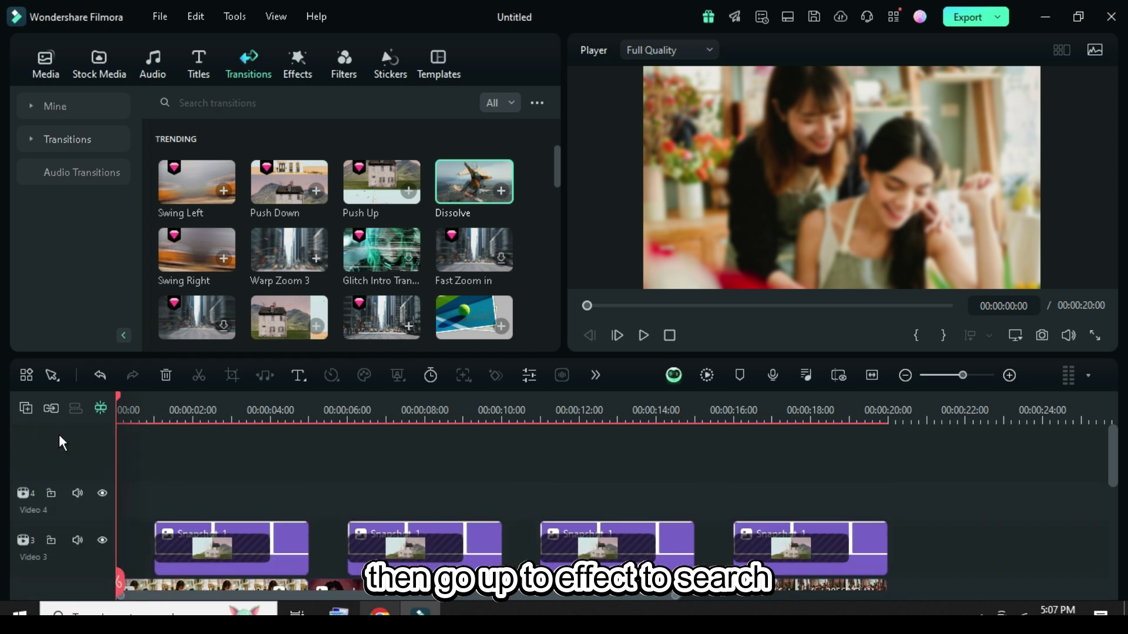
click(26, 409)
click(58, 433)
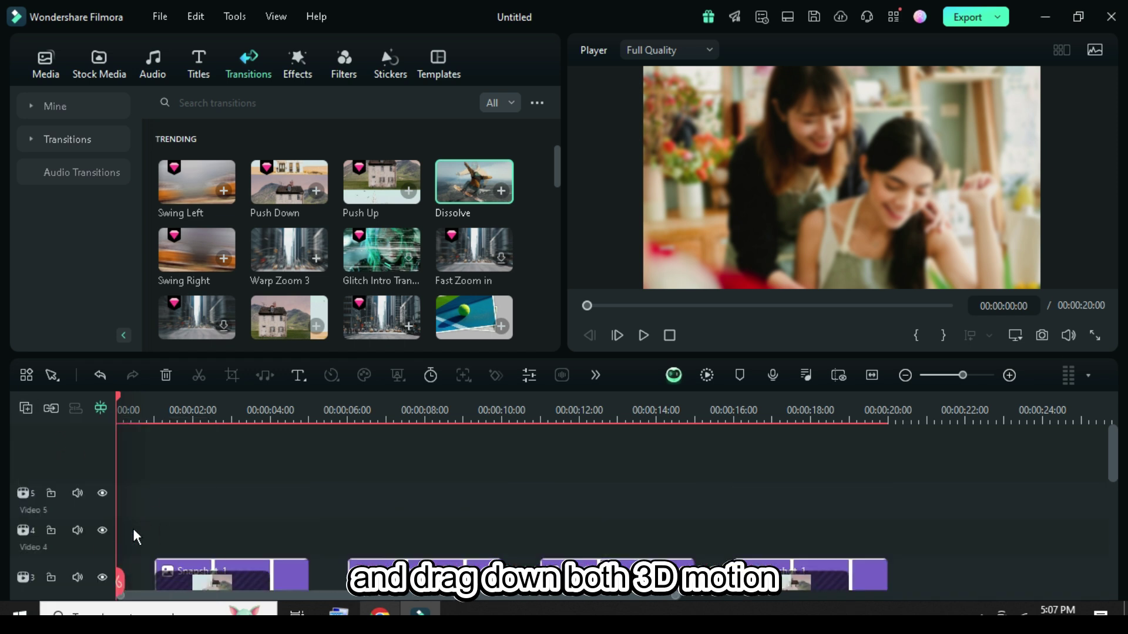
Search effects for '3d motion' and alternate 3D Motion Left and Right across Video 5
click(291, 75)
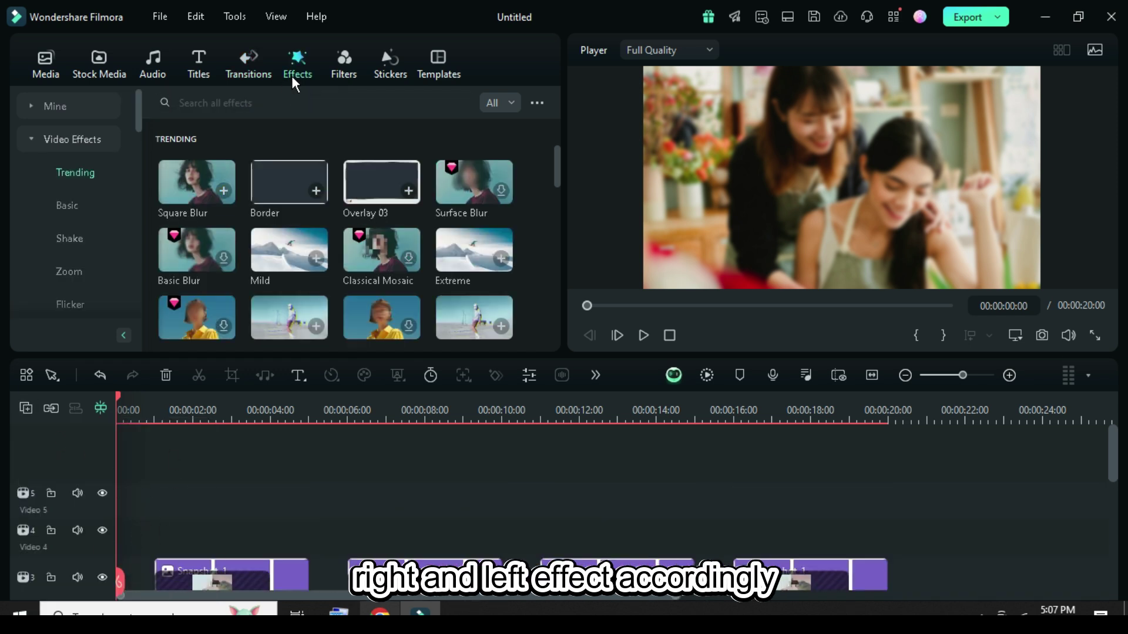
click(238, 103)
click(241, 149)
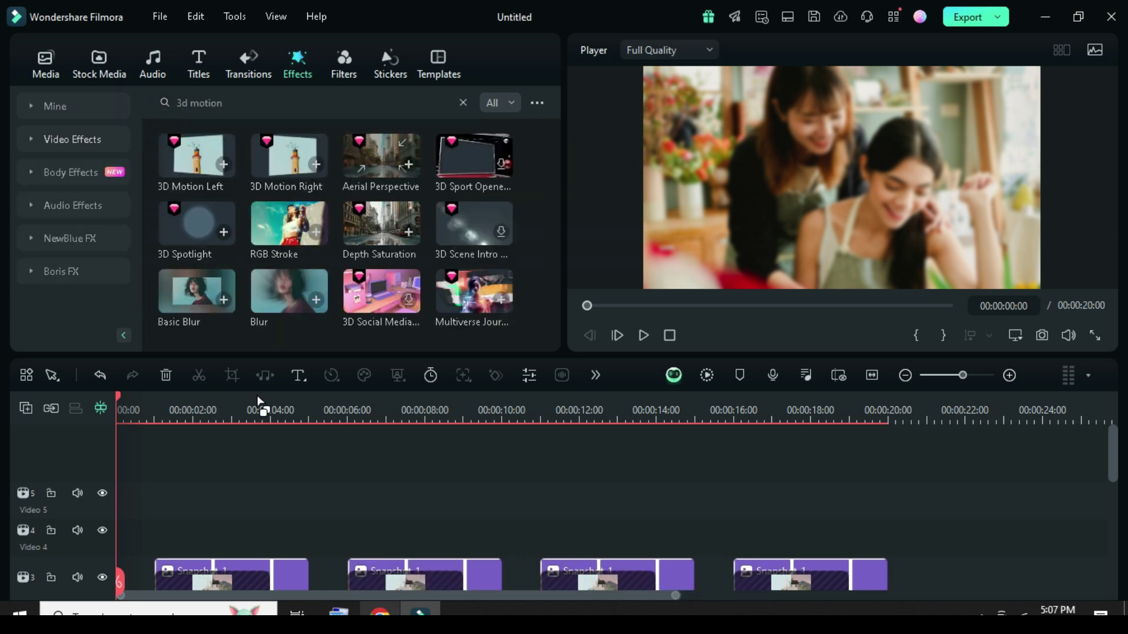
scroll(259, 402, down, 1)
drag(188, 160, 141, 471)
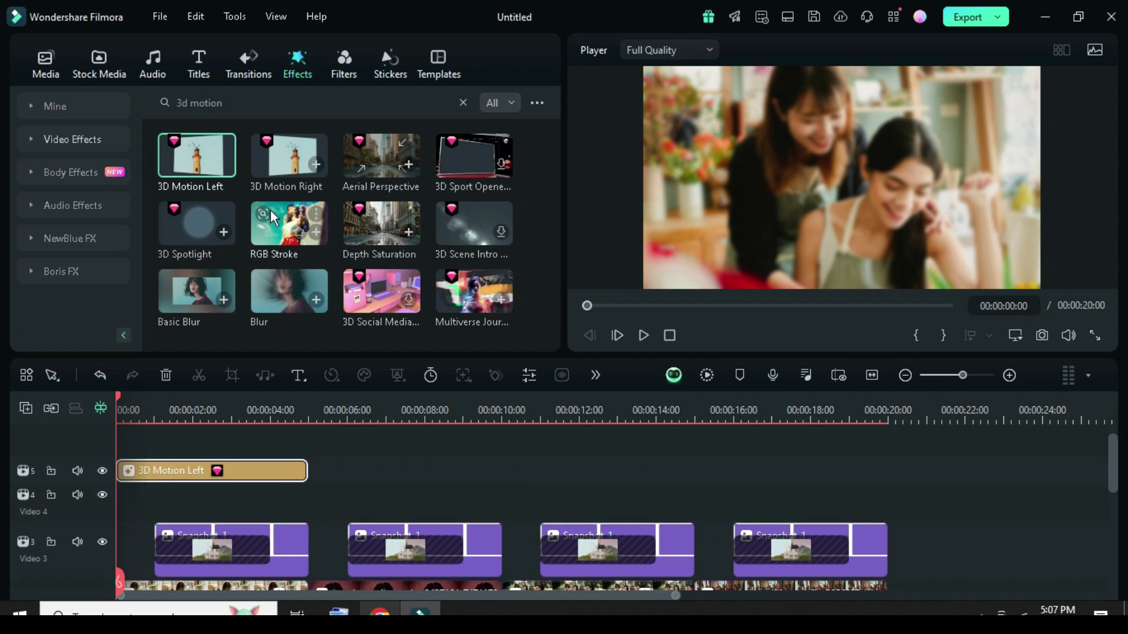
drag(316, 355, 328, 477)
drag(197, 155, 508, 486)
drag(276, 177, 734, 498)
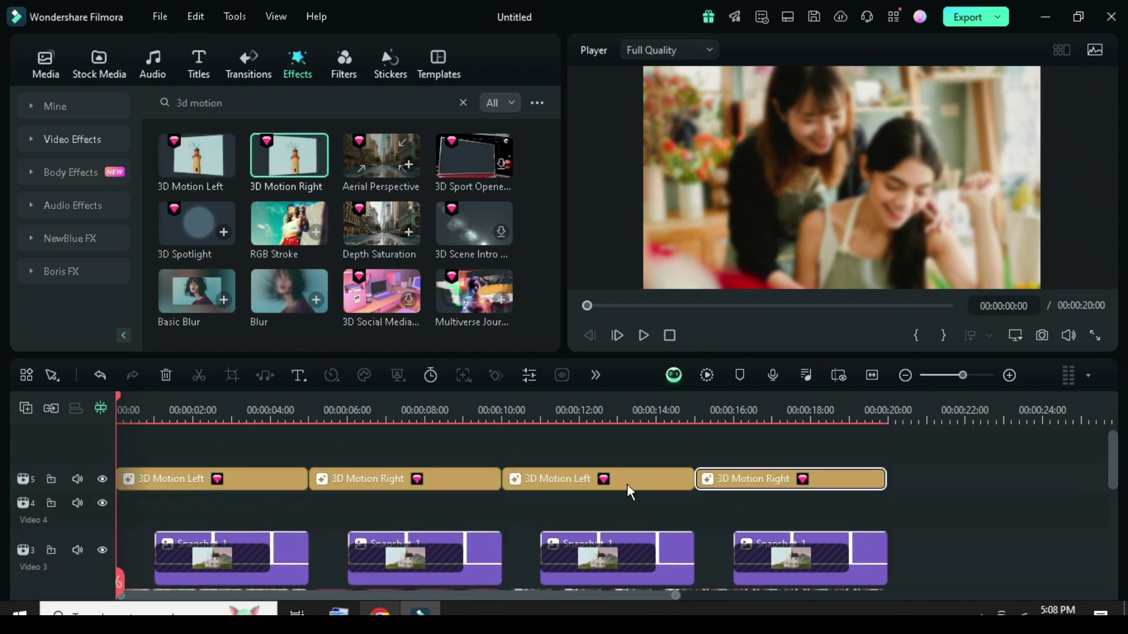
Set the first 3D Motion Left effect to Blur 0 and PositionX 5, then select PositionY
double_click(197, 478)
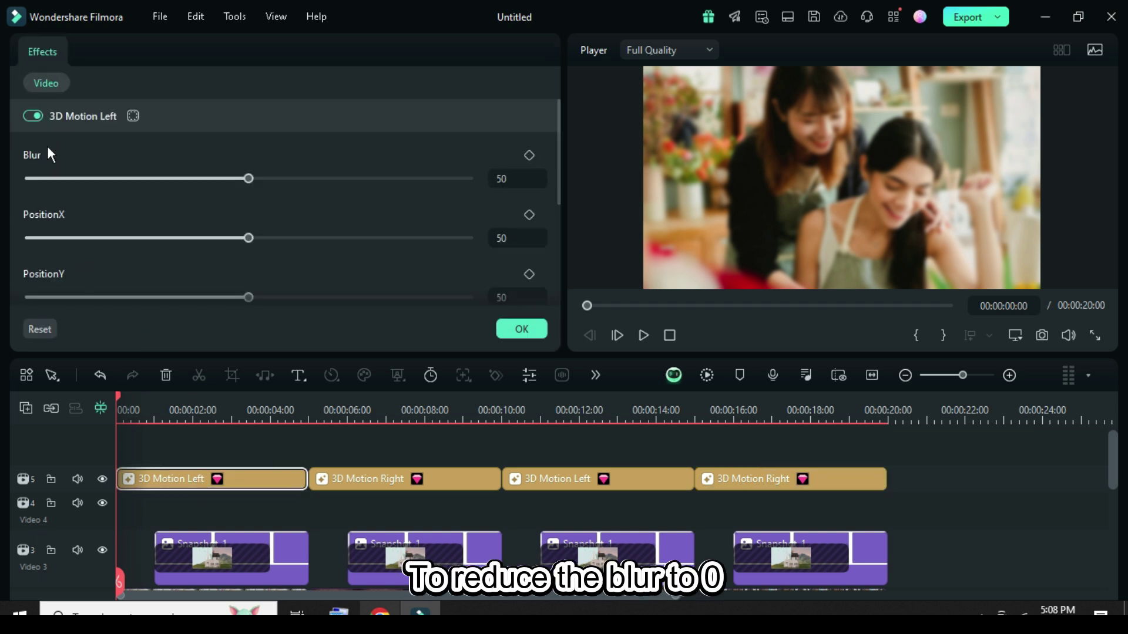
click(510, 177)
text(0)
key(Return)
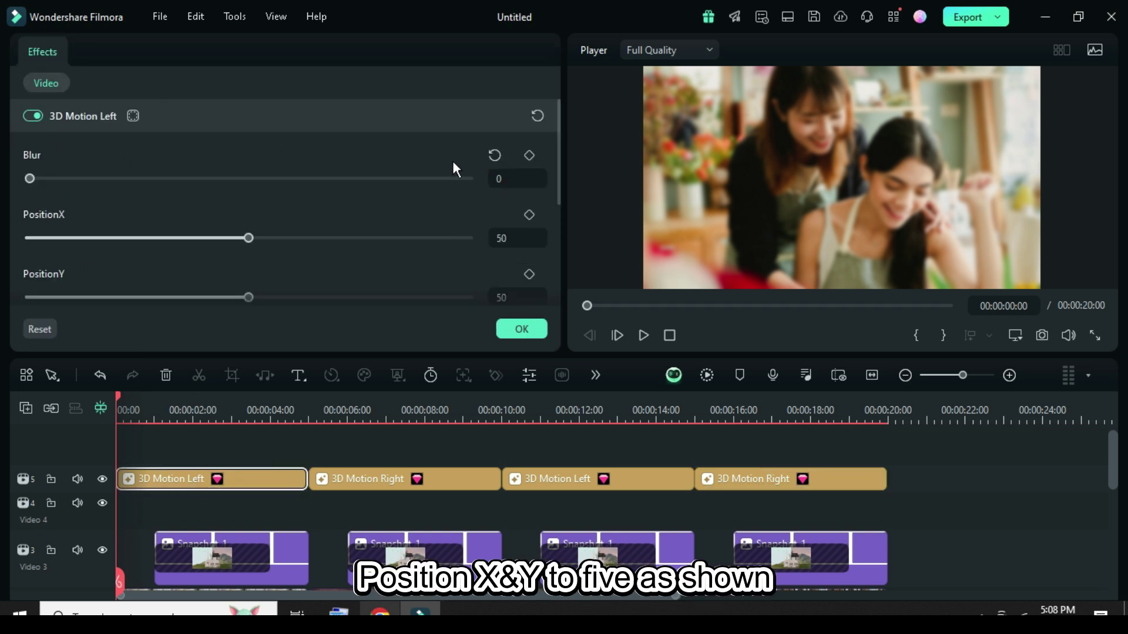
text(5)
key(Return)
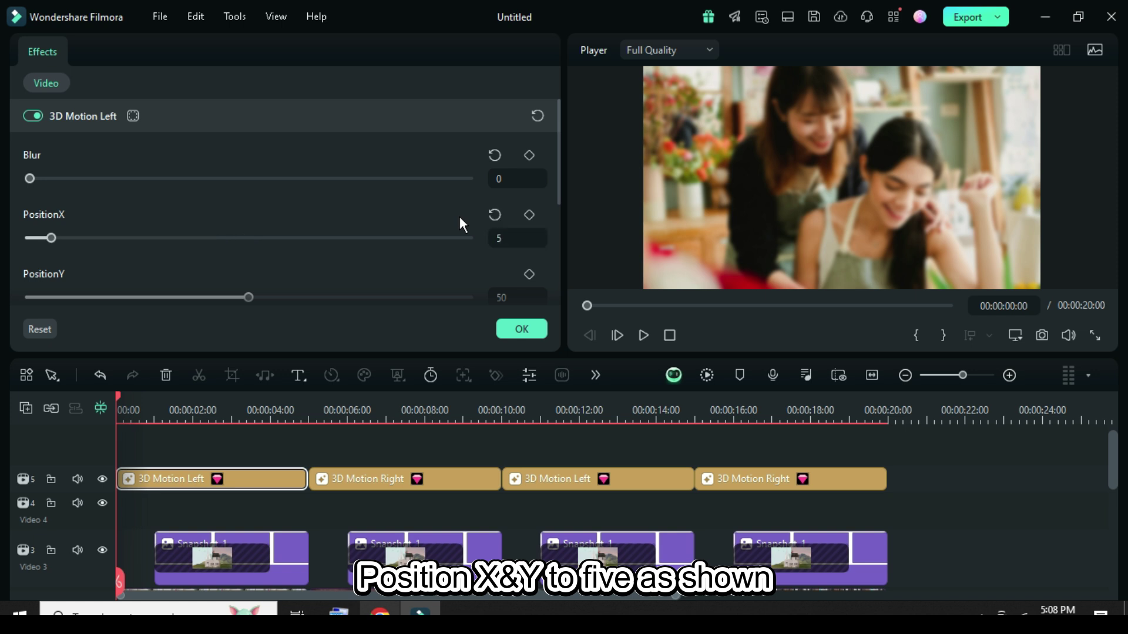
click(511, 297)
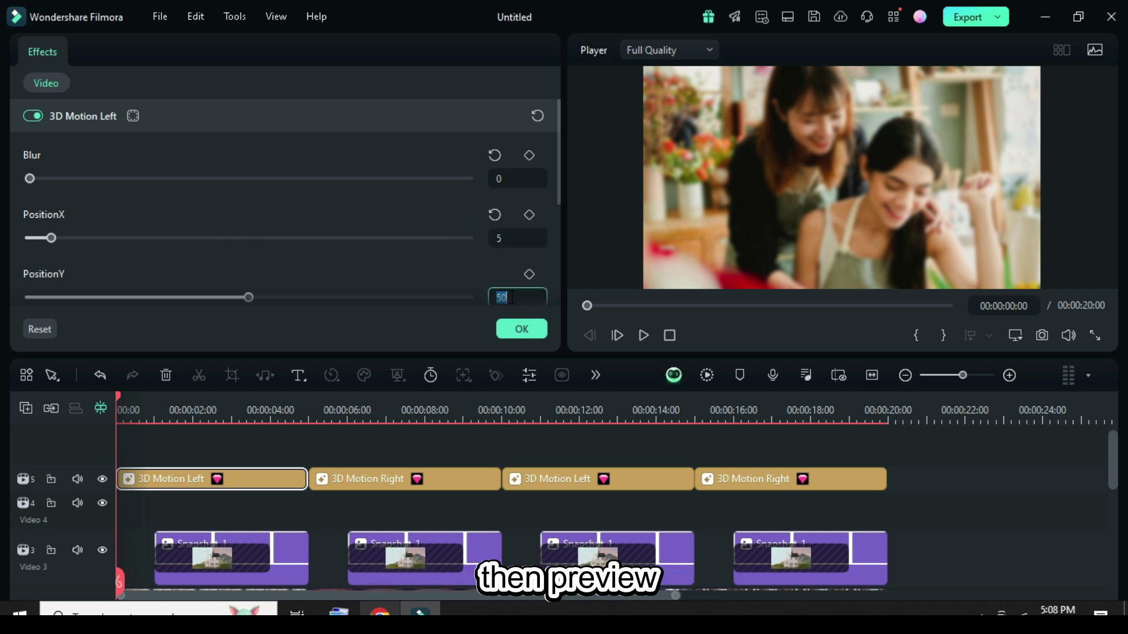
Give the remaining three 3D Motion effects Blur 0 and Position values of 5
click(370, 485)
text(0)
key(Return)
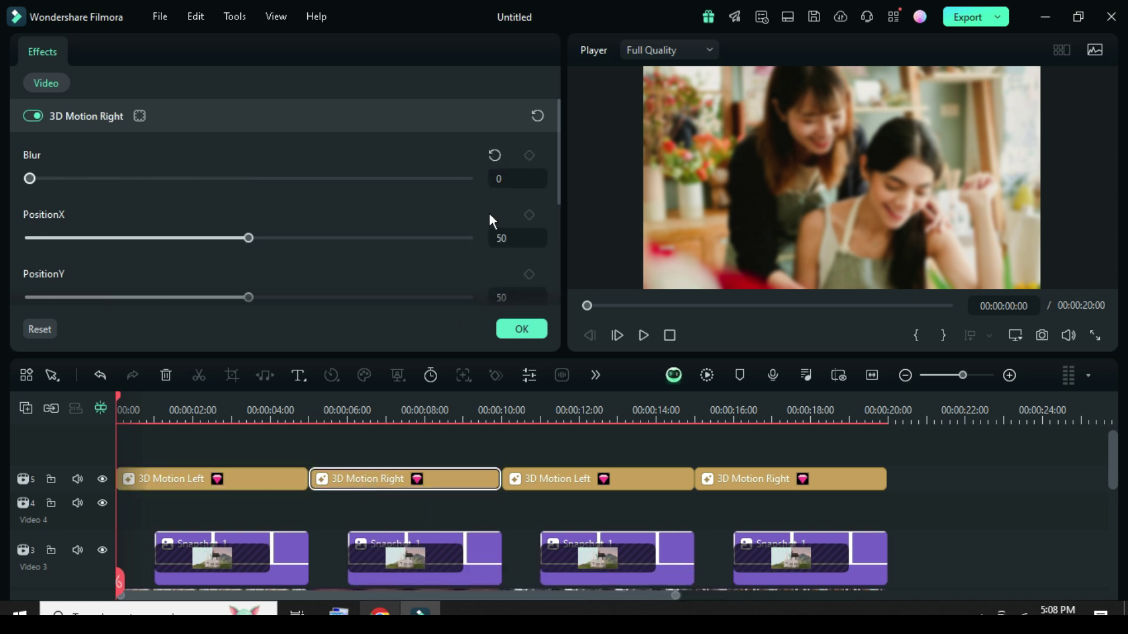
key(Return)
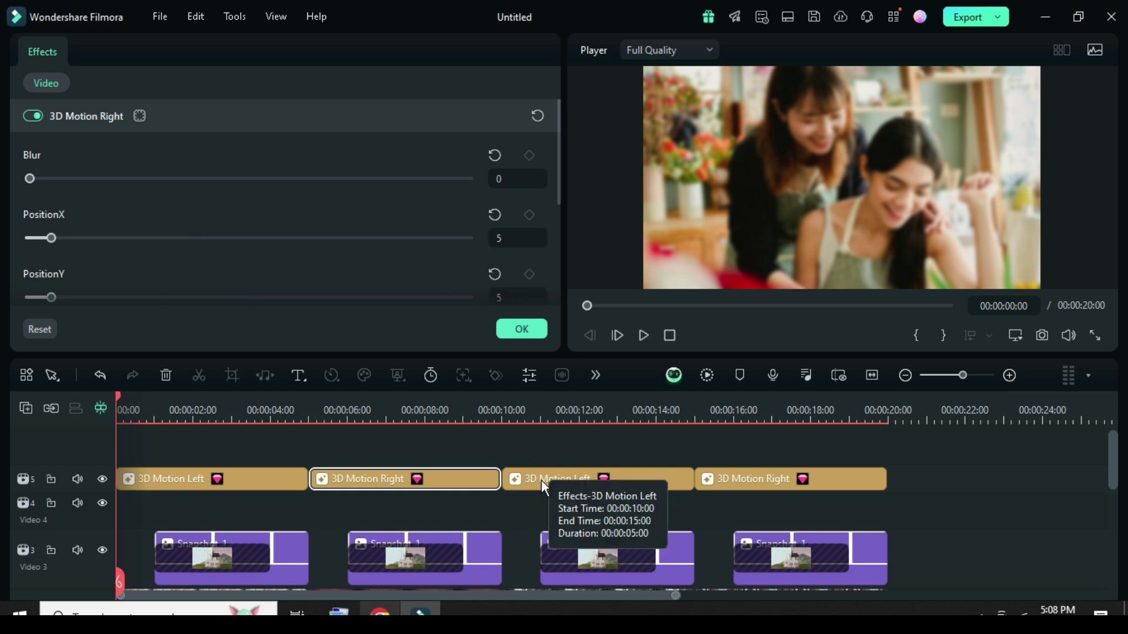
click(541, 480)
text(0)
key(Return)
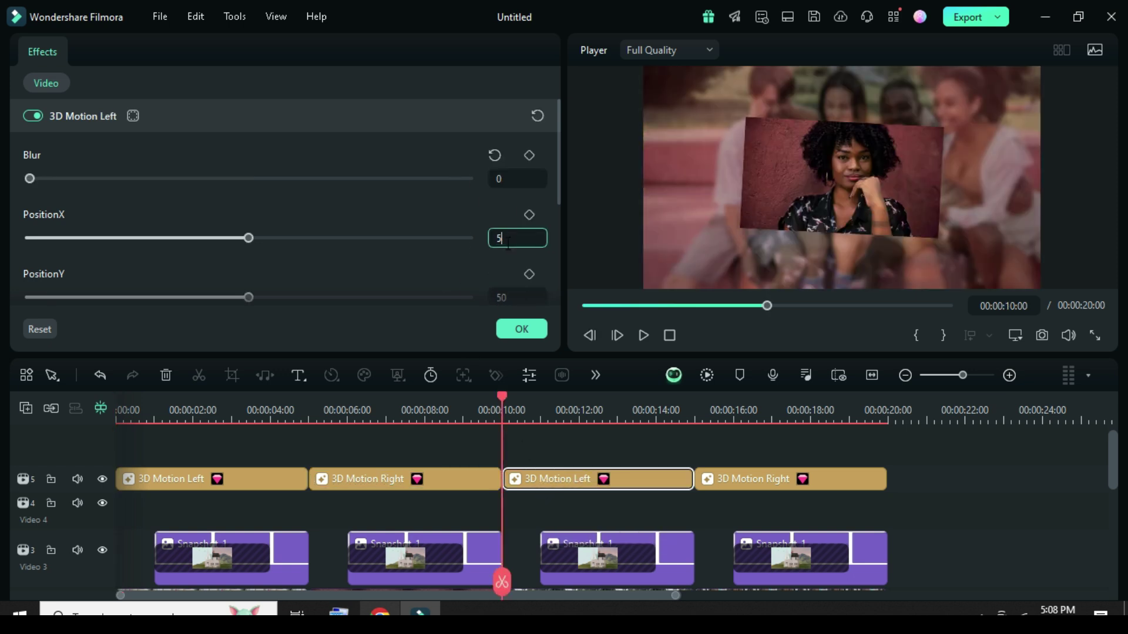
click(728, 479)
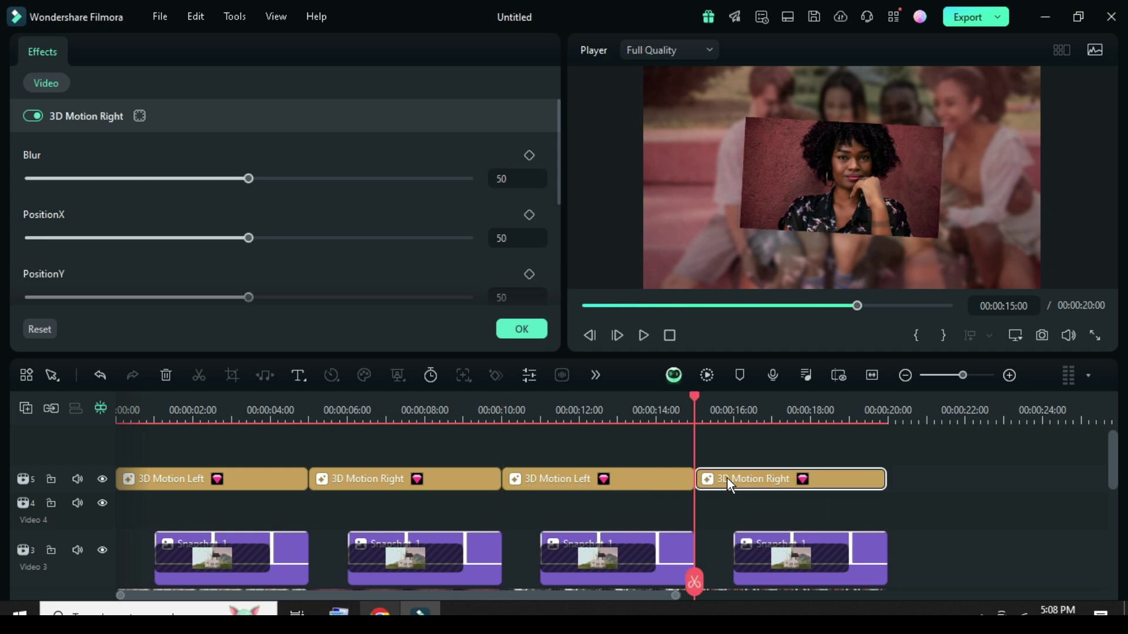
text(5)
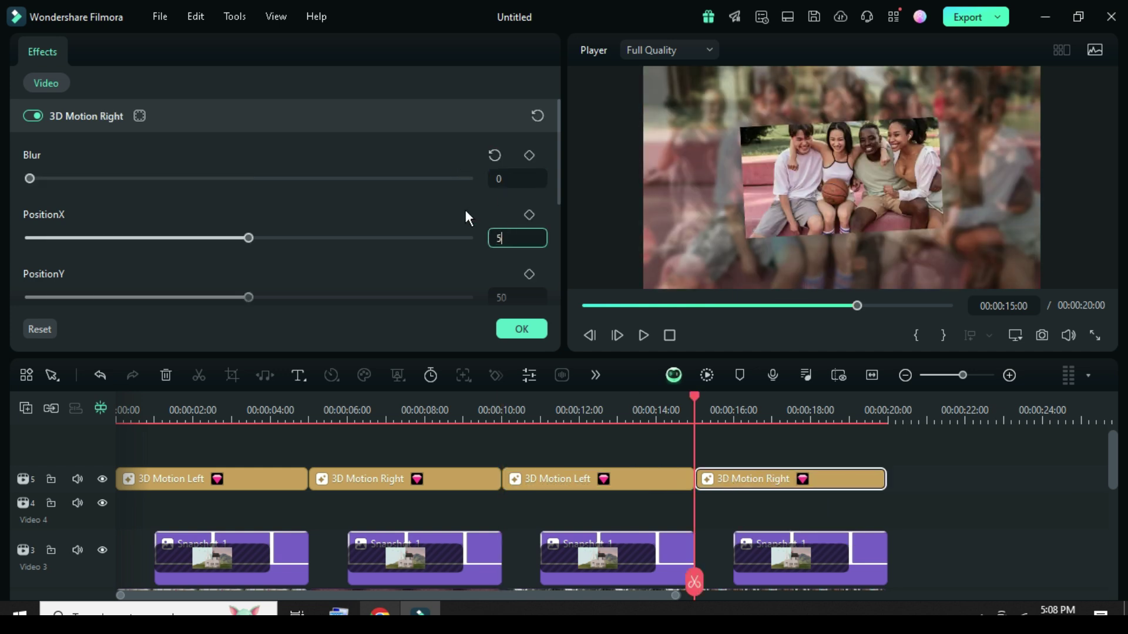
click(509, 293)
Enter PositionY 5 on the last effect and render a smooth-playback preview
text(5)
scroll(464, 453, down, 1)
click(583, 305)
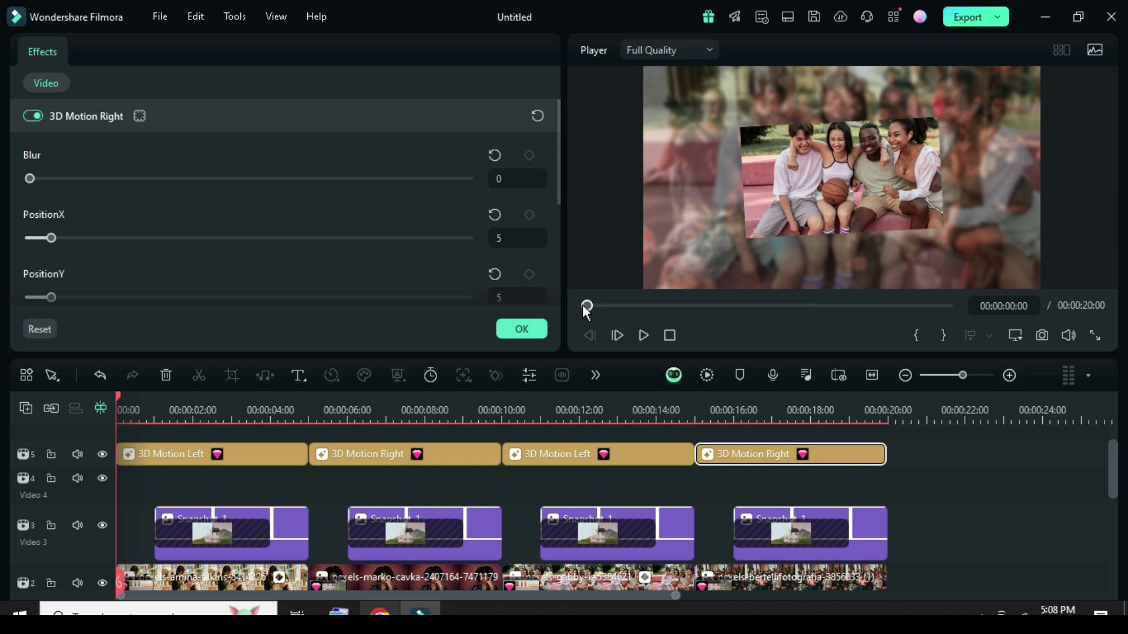
scroll(562, 464, down, 2)
scroll(562, 464, up, 3)
click(706, 375)
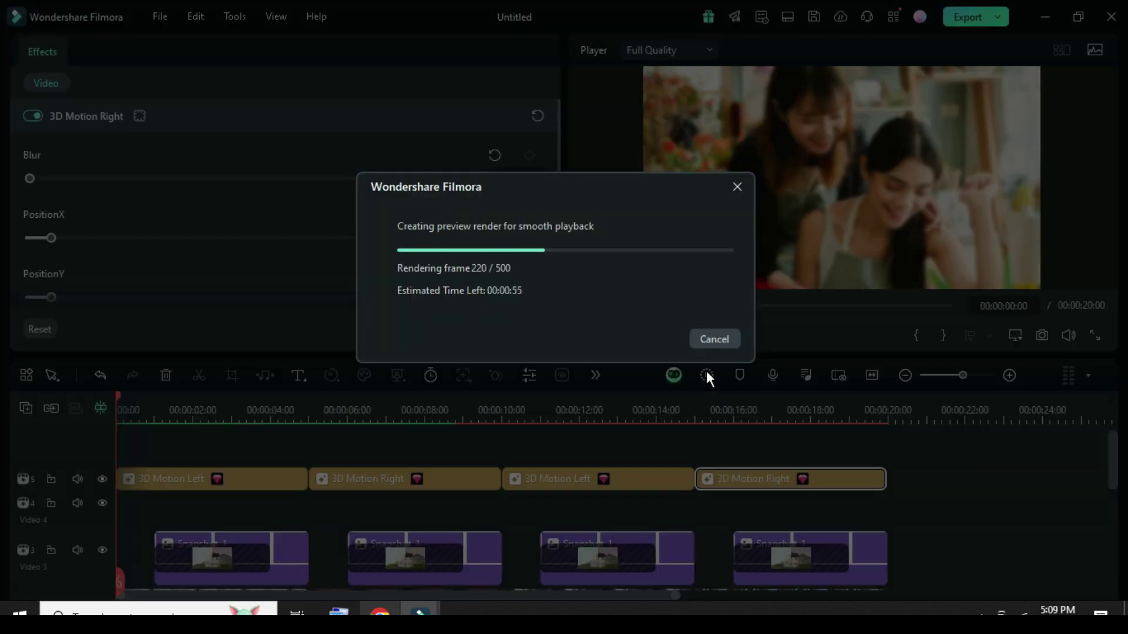
Play the slideshow from the start, then stop and zoom the timeline out
scroll(564, 503, down, 2)
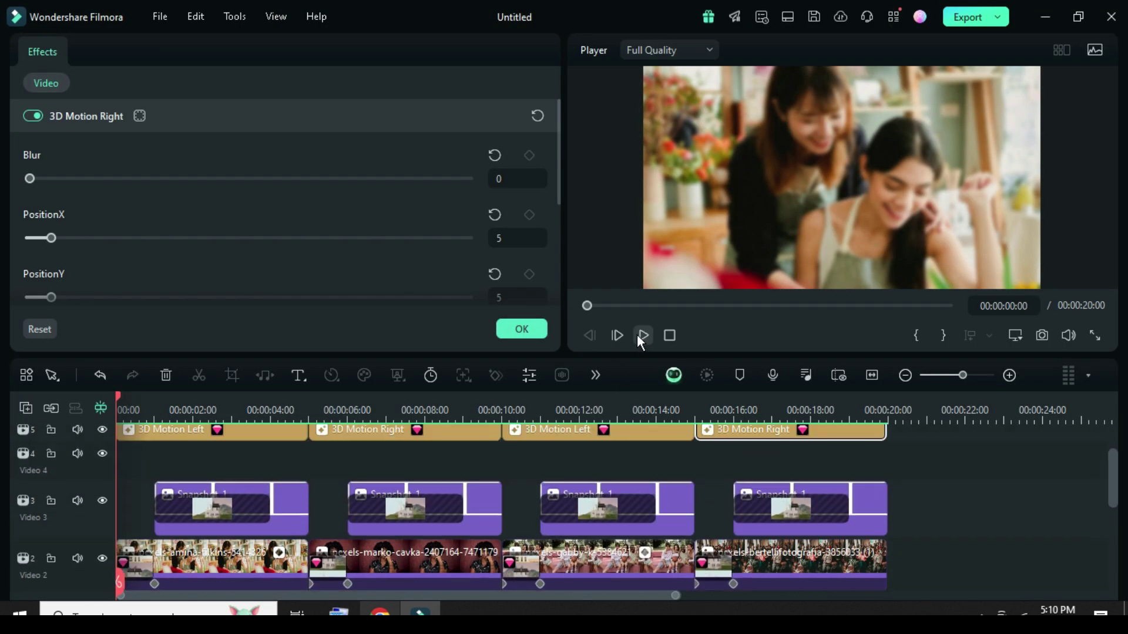
click(642, 335)
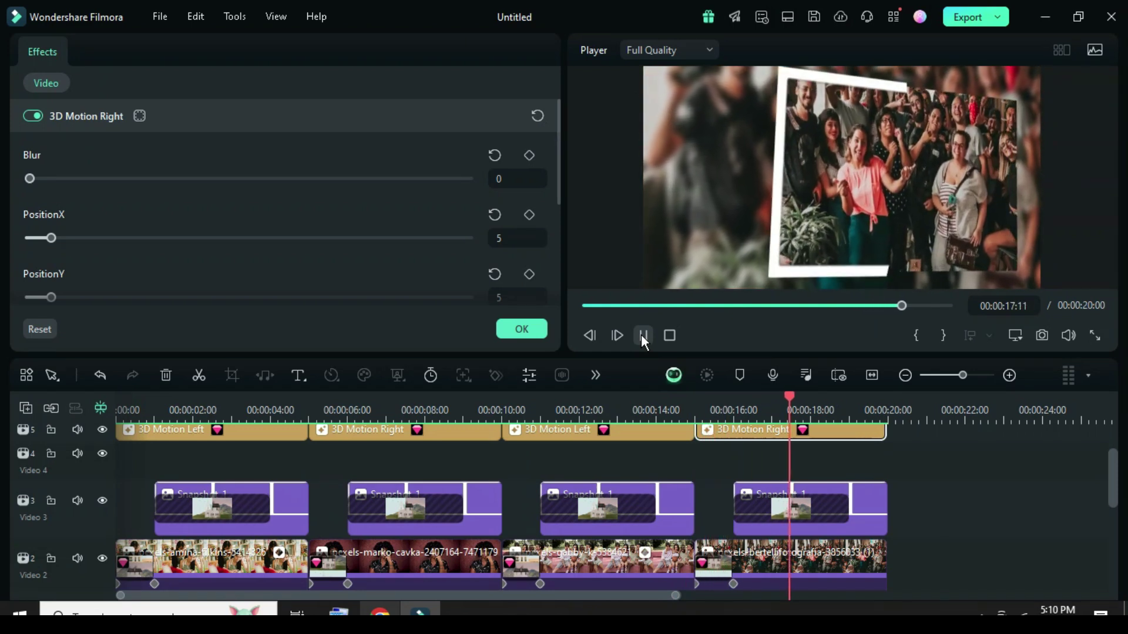
click(583, 306)
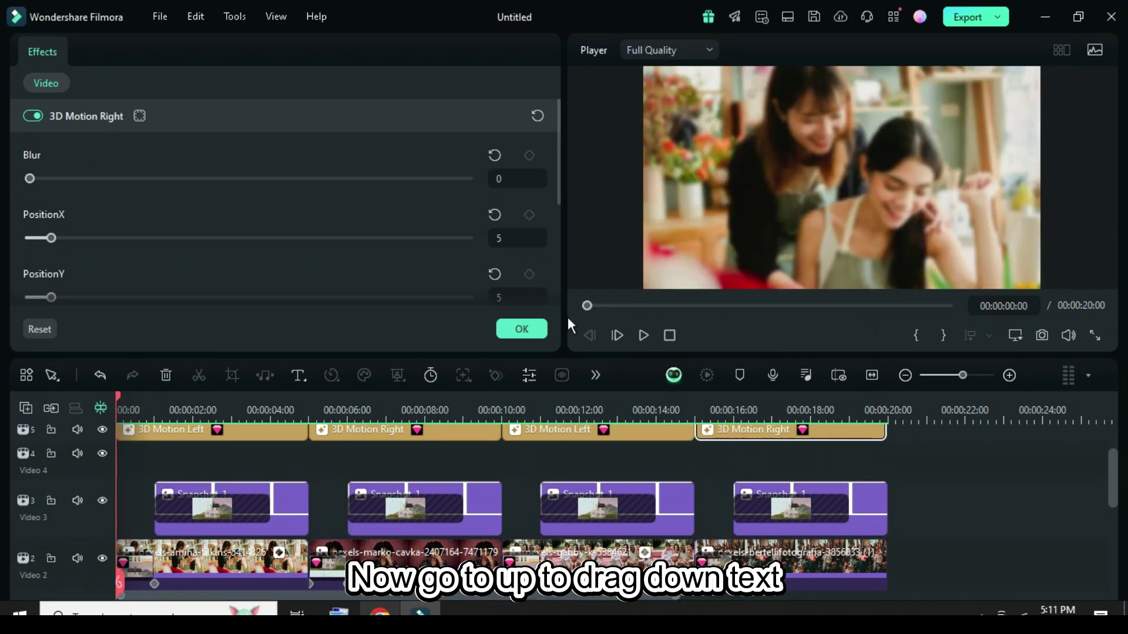
scroll(281, 502, down, 2)
scroll(213, 481, up, 3)
scroll(421, 407, down, 2)
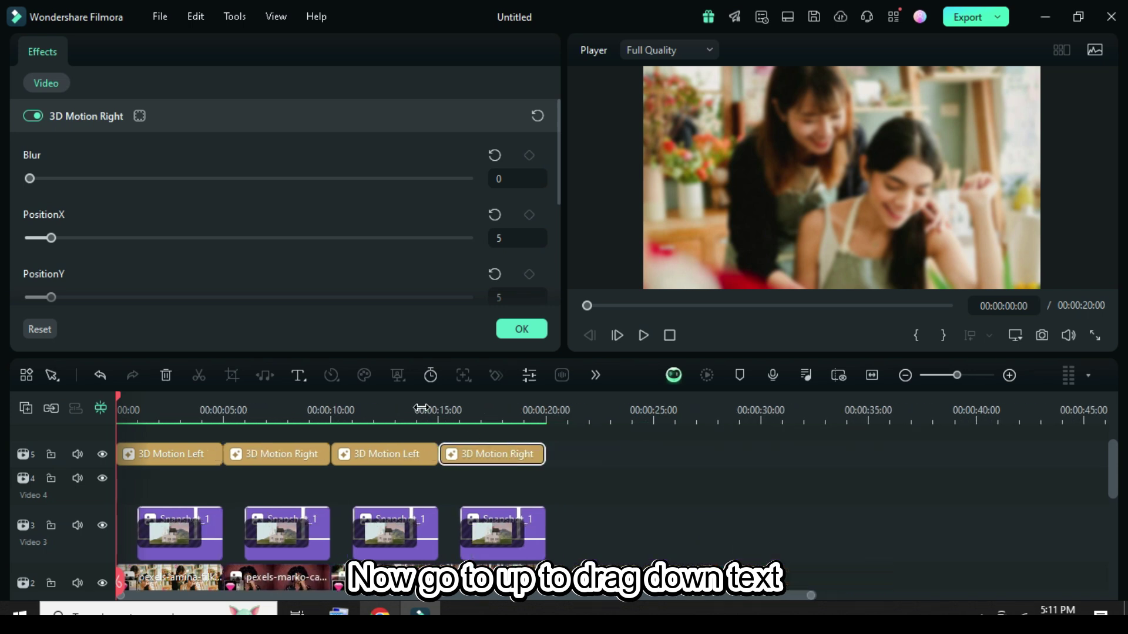
scroll(250, 502, down, 1)
Close the effect settings and add the default title to Video 4 at the start
click(508, 330)
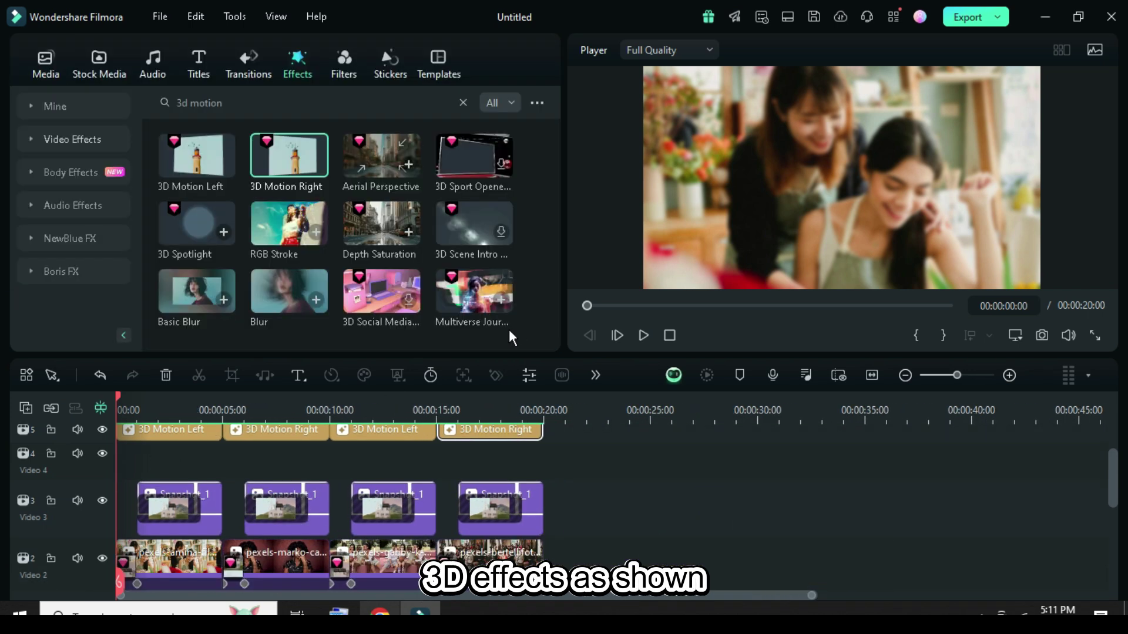
click(199, 65)
drag(200, 134, 159, 454)
double_click(161, 455)
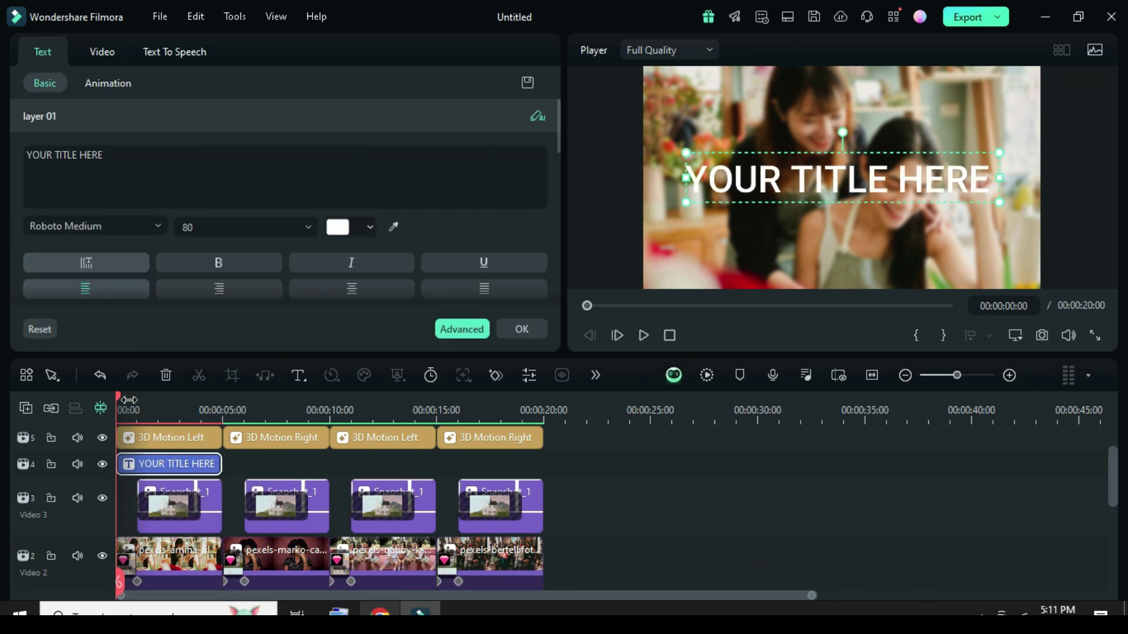
drag(146, 404, 167, 409)
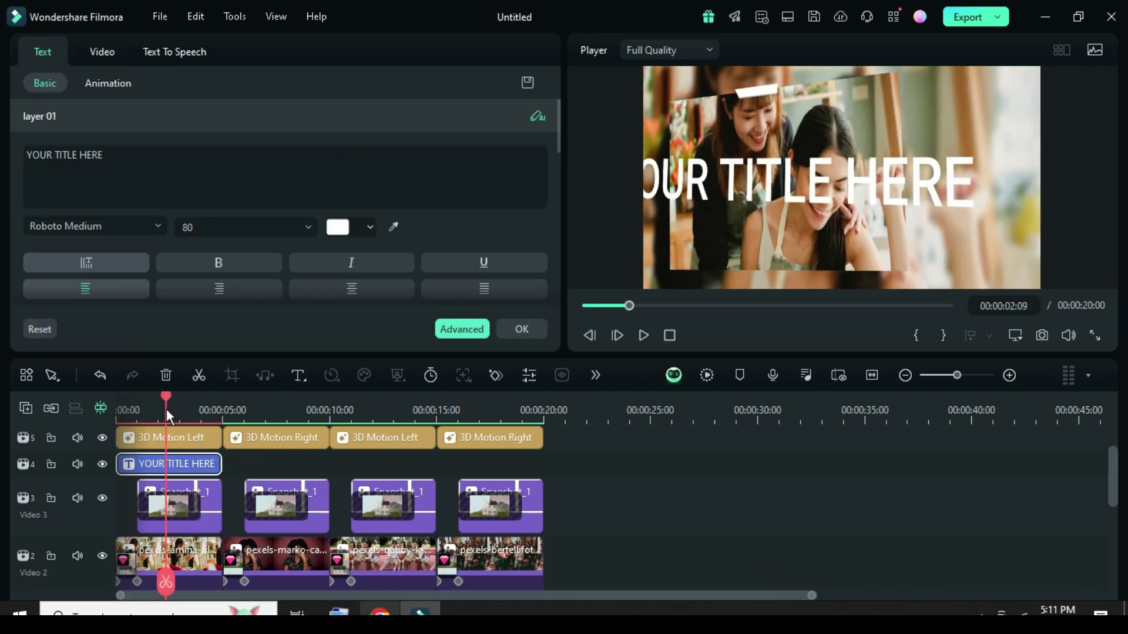
Retype the title as 'Text' and 'Here' on two lines with tighter line spacing
click(456, 330)
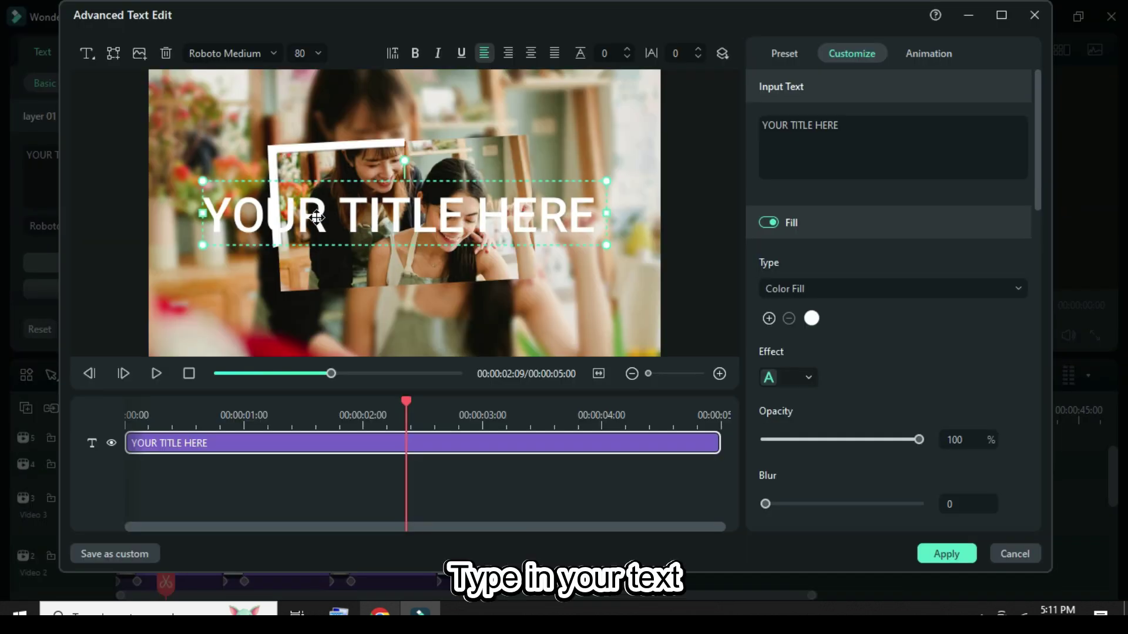
drag(464, 214, 216, 229)
text(Text)
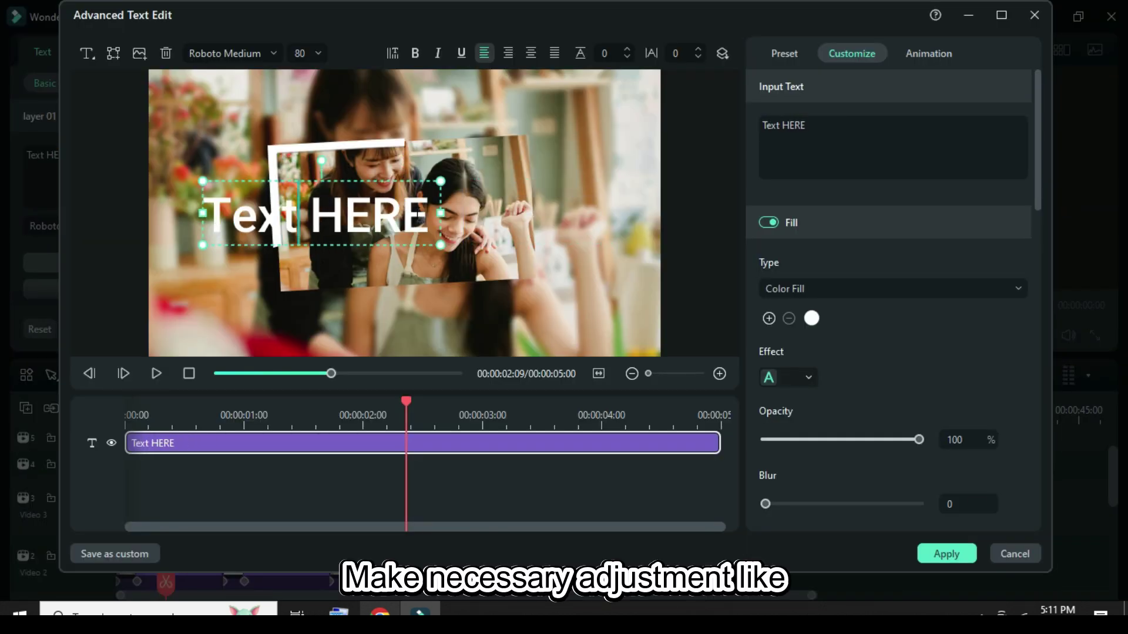
drag(426, 215, 313, 212)
text(Here)
key(Return)
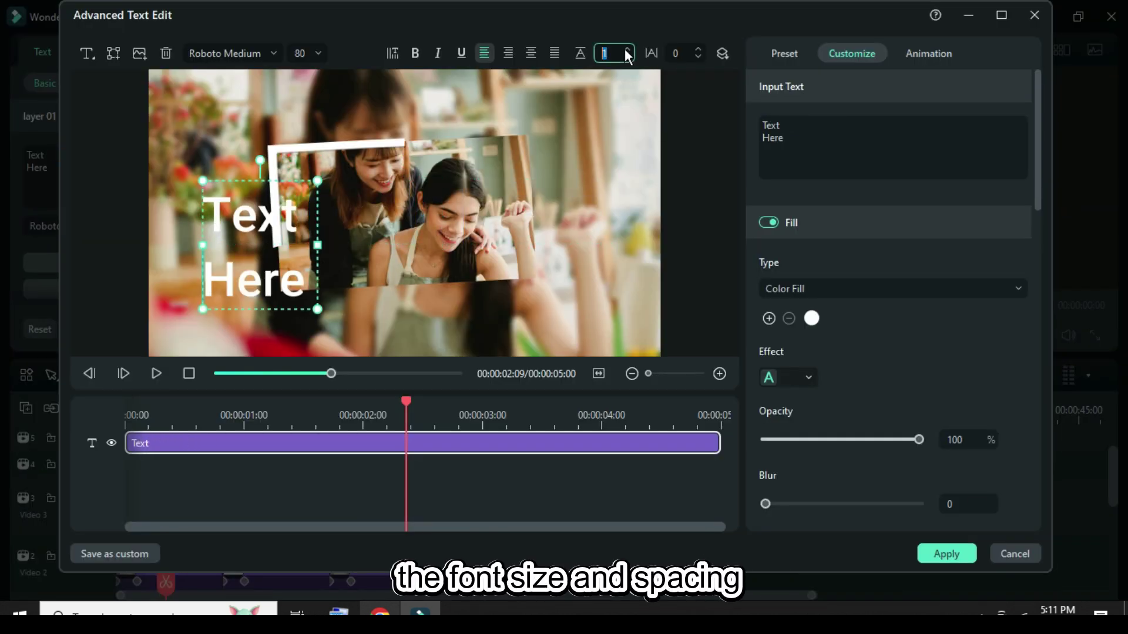
click(627, 58)
click(627, 57)
click(627, 57)
click(627, 57)
click(627, 58)
click(627, 58)
click(628, 58)
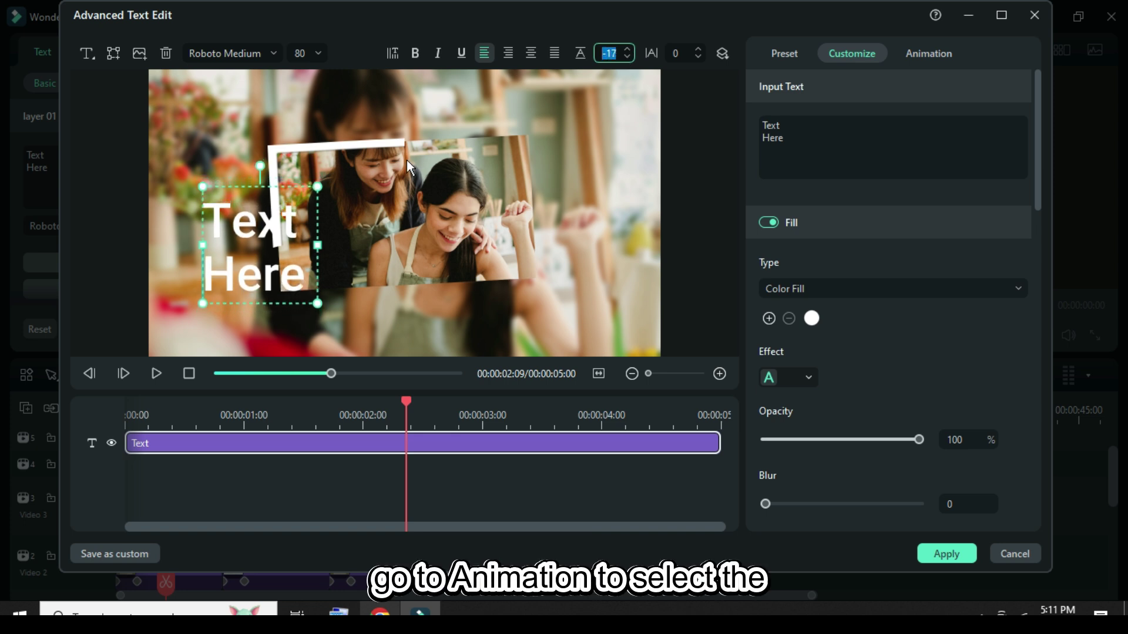
Move the title to the photo's right side and set it to size 40 Satisfy Regular
drag(259, 246, 580, 200)
click(300, 52)
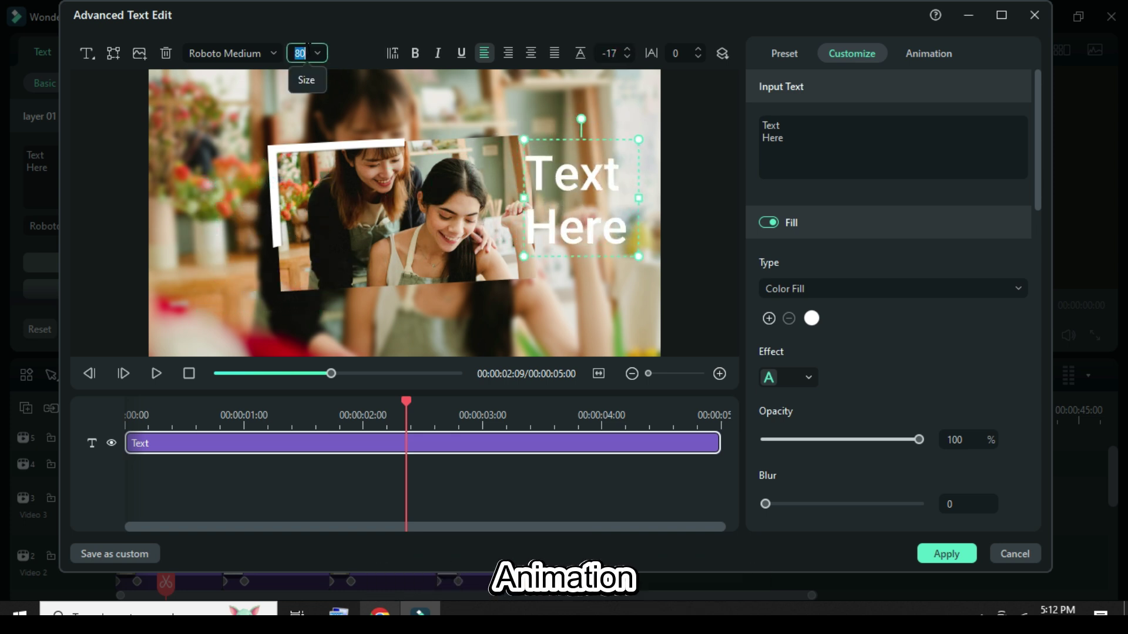
text(5)
text(40)
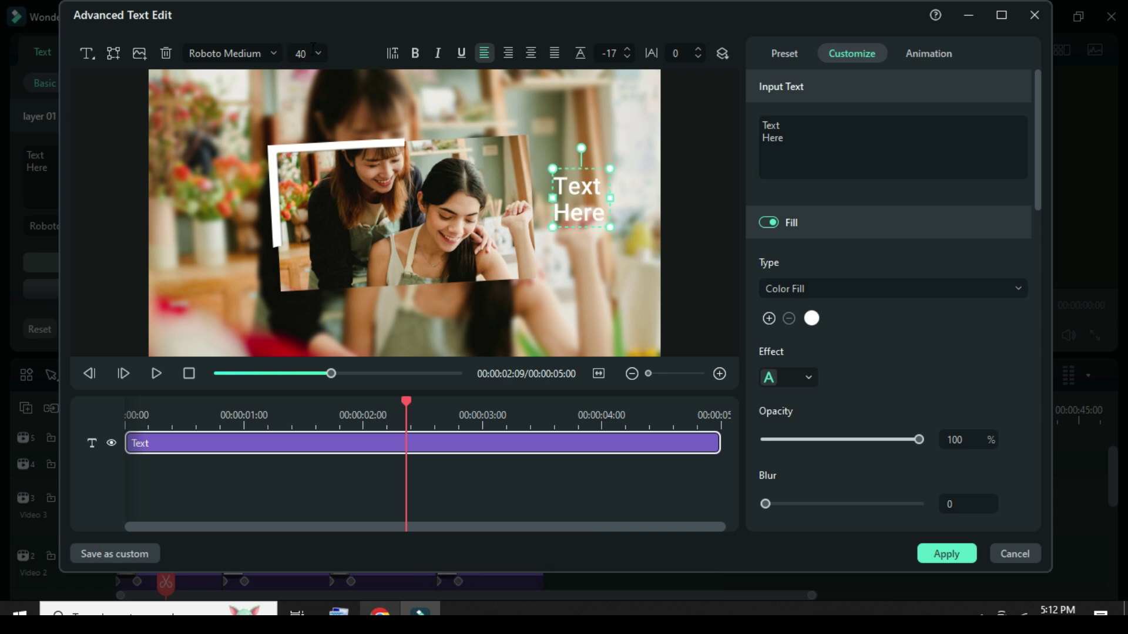
click(262, 53)
text(sat)
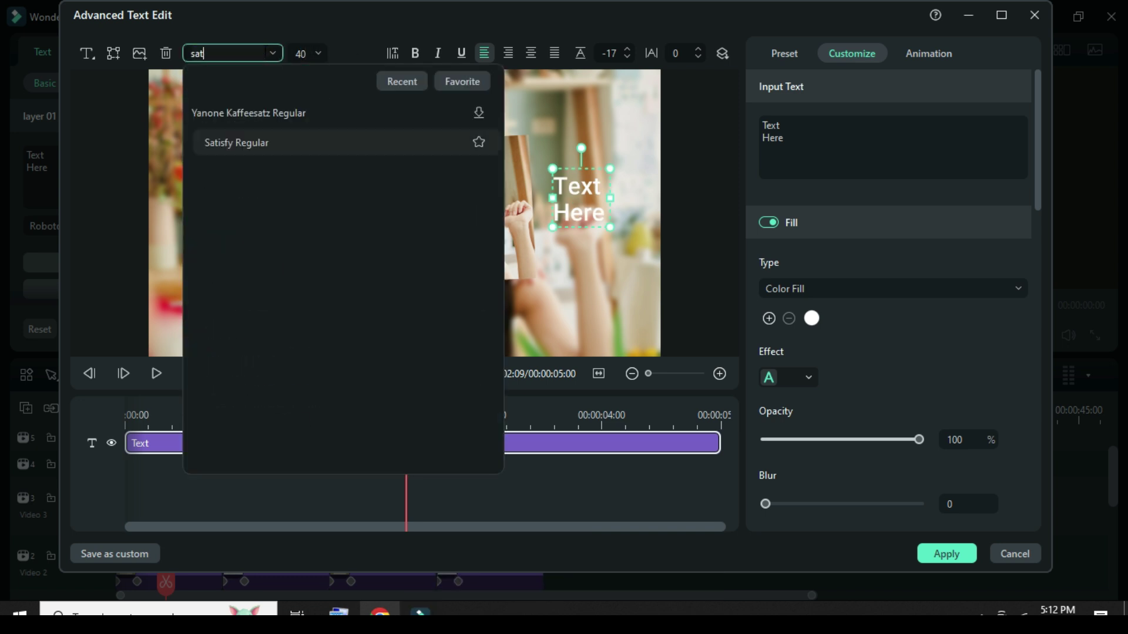
click(266, 146)
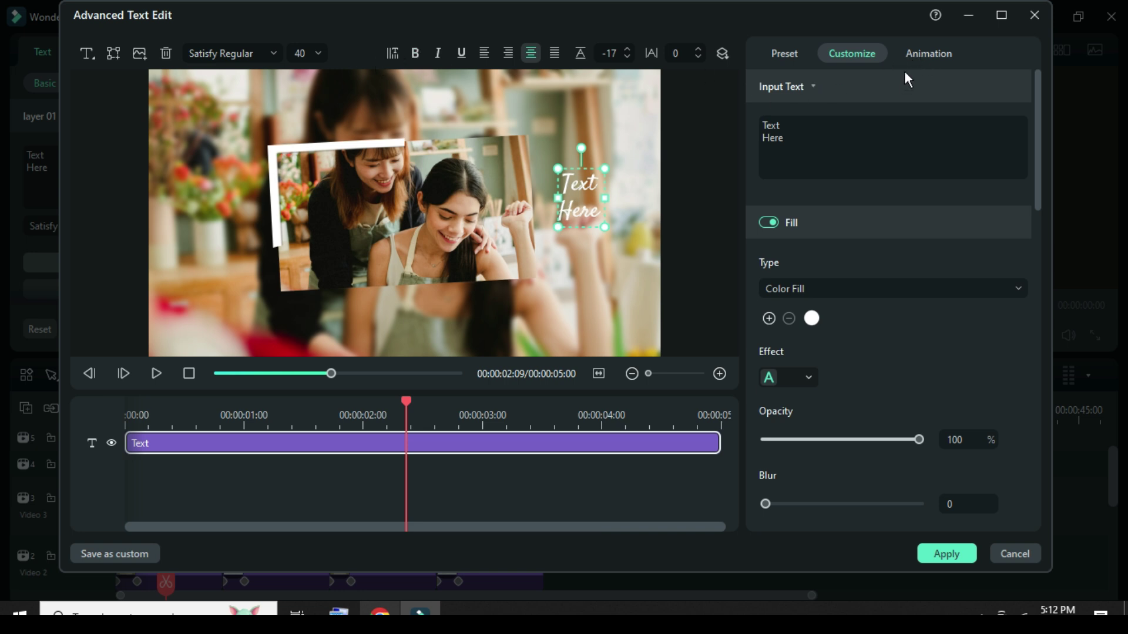
Apply the Typewriter In animation to the title and play it back to check
click(923, 57)
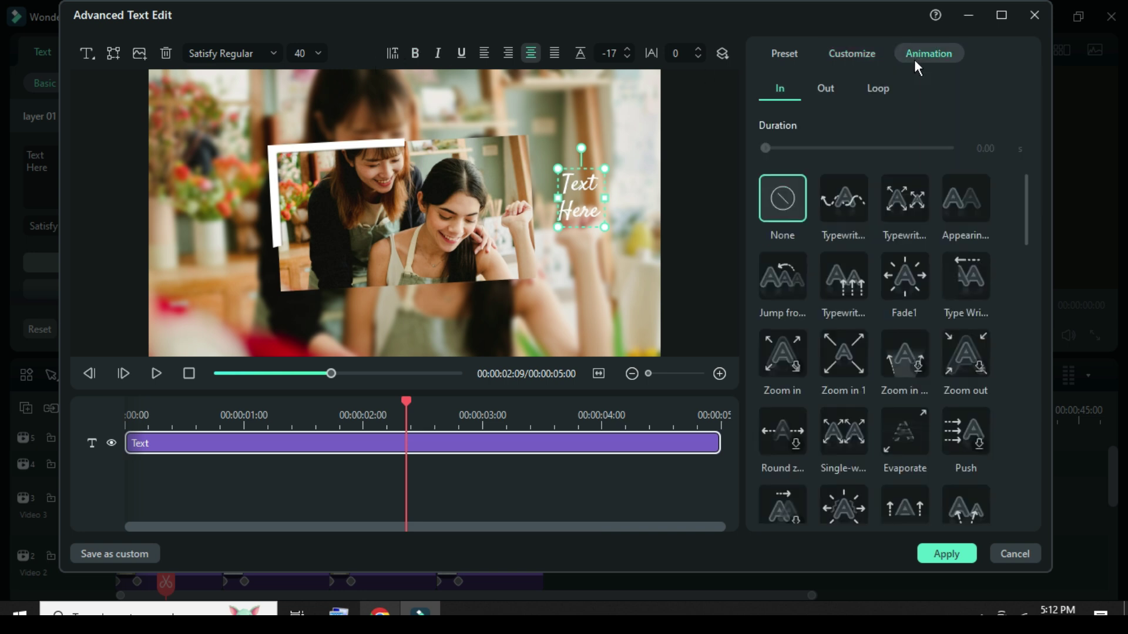
click(839, 286)
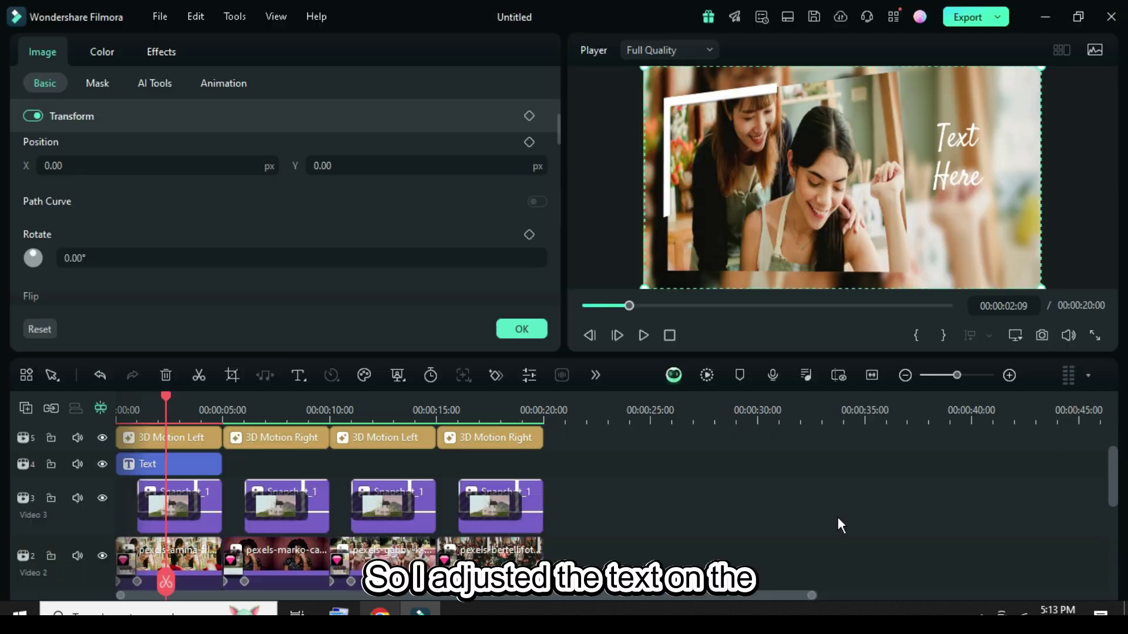
mouse_move(985, 165)
mouse_down()
mouse_move(1093, 132)
mouse_move(1078, 147)
mouse_move(983, 157)
mouse_up()
drag(167, 397, 119, 397)
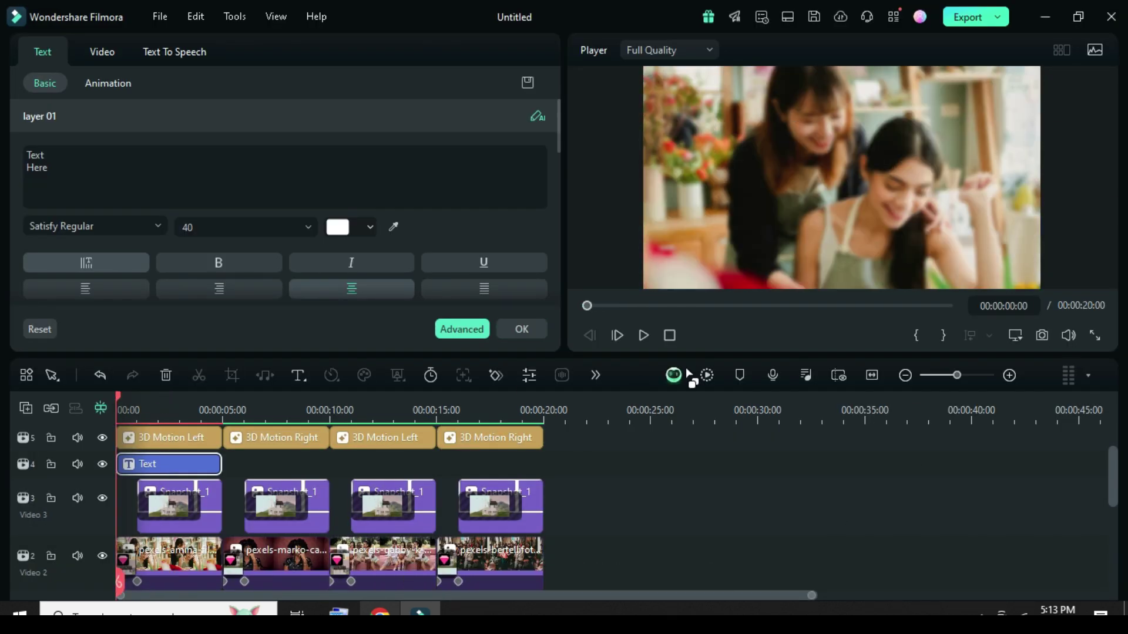
key(space)
key(space)
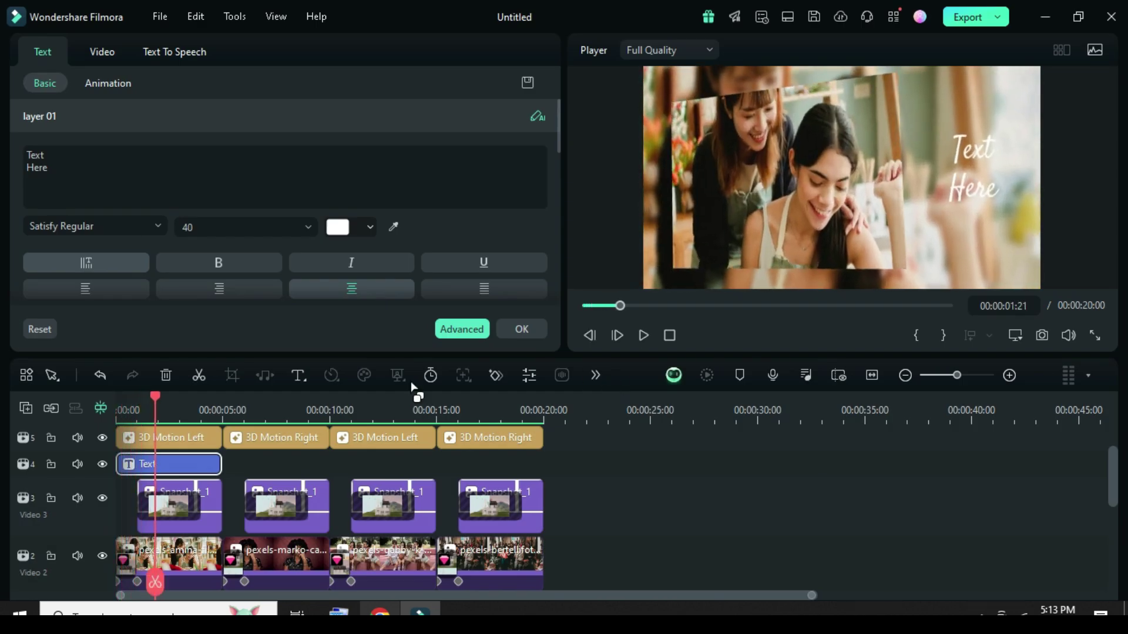
drag(163, 399, 118, 403)
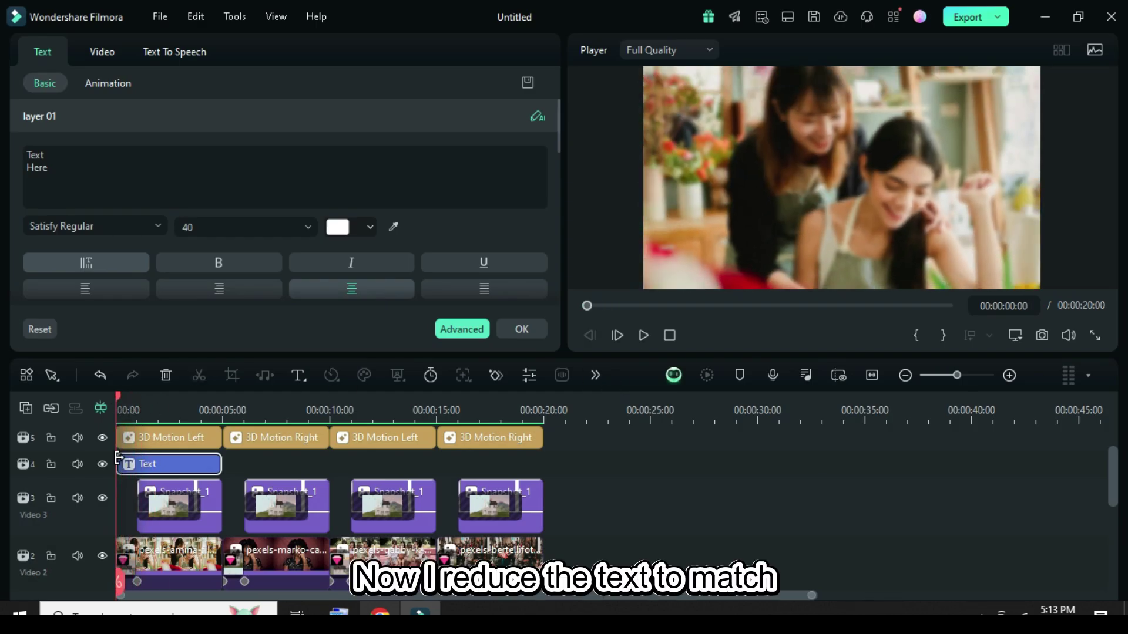
Trim the title to start at 1 second, render a preview, and nudge it higher
drag(122, 467, 139, 467)
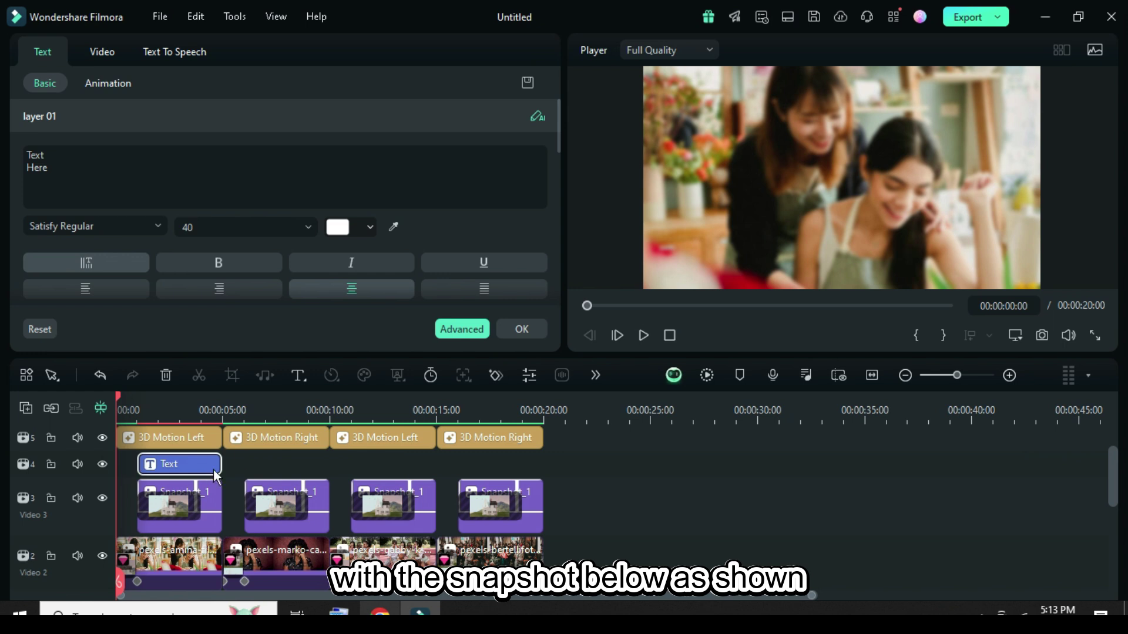
click(707, 376)
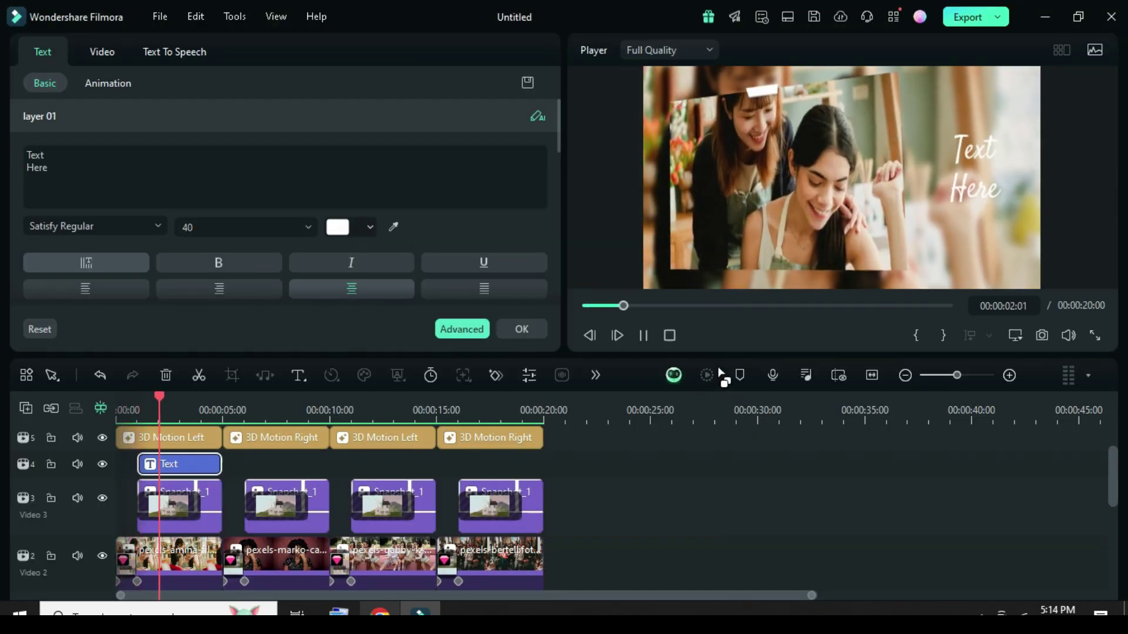
click(980, 186)
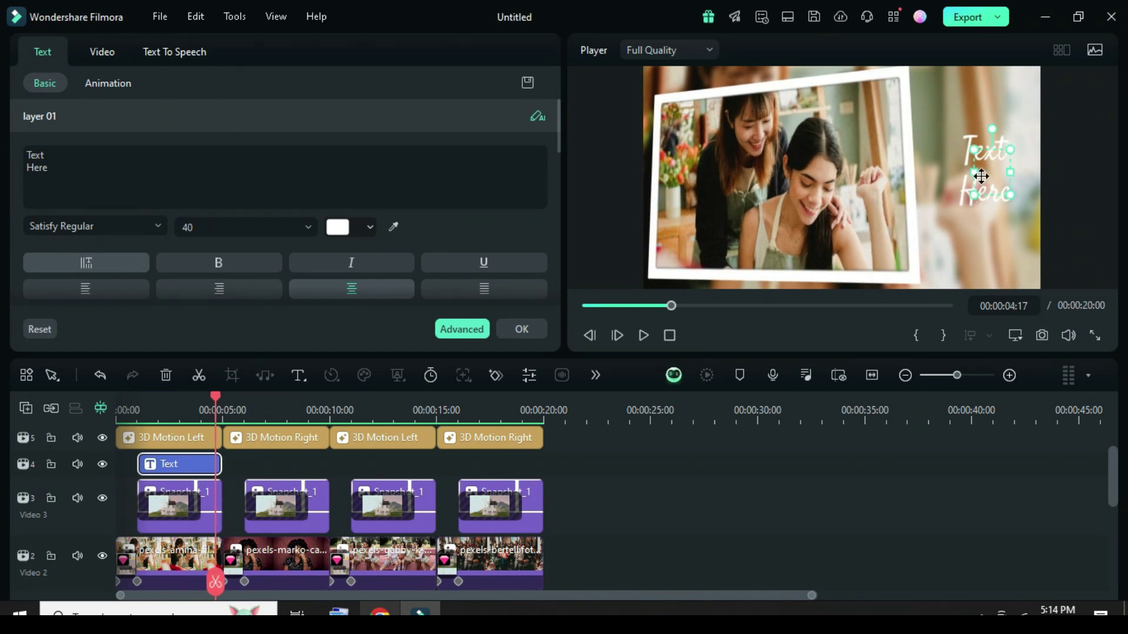
drag(982, 166, 972, 137)
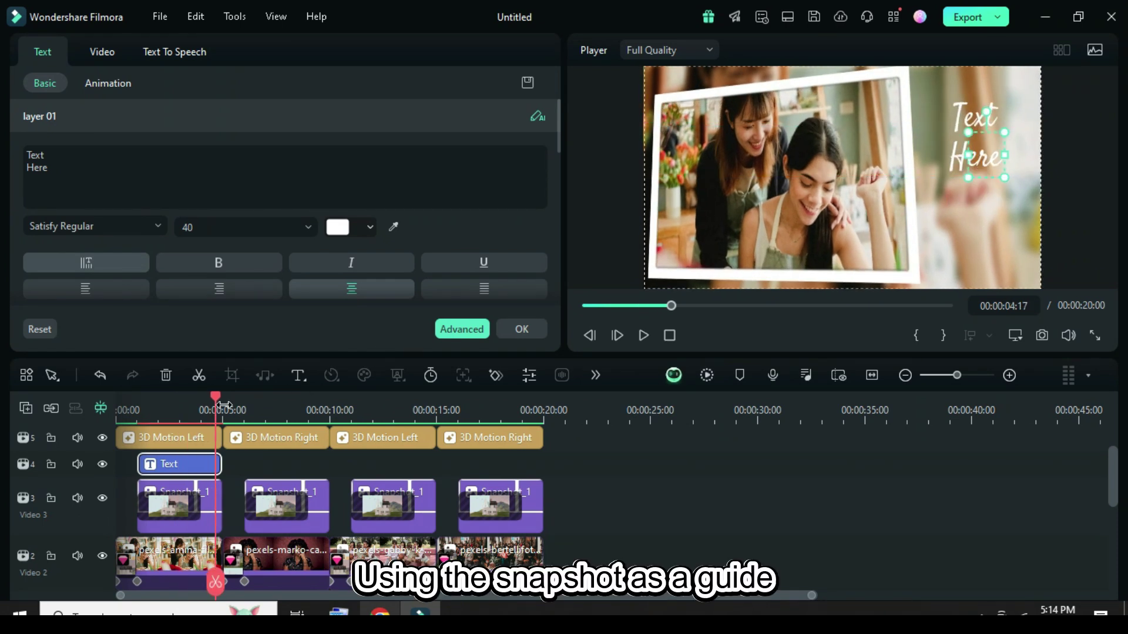
Copy the title clip and paste it on track 4 at 5s, 10s and 15s
click(311, 506)
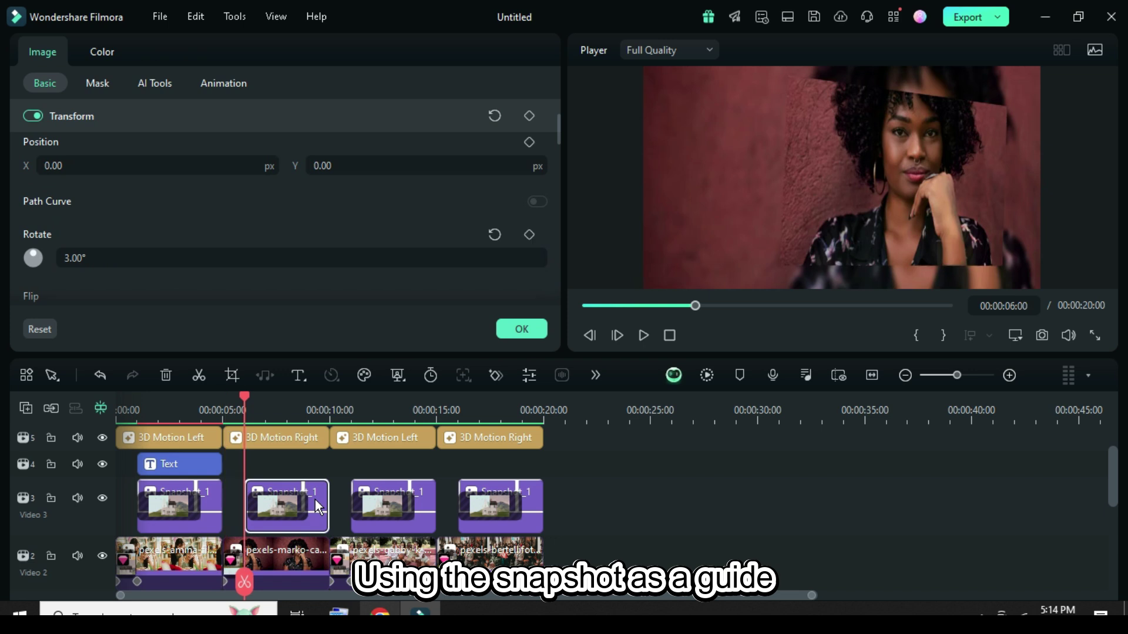
right_click(210, 465)
click(271, 39)
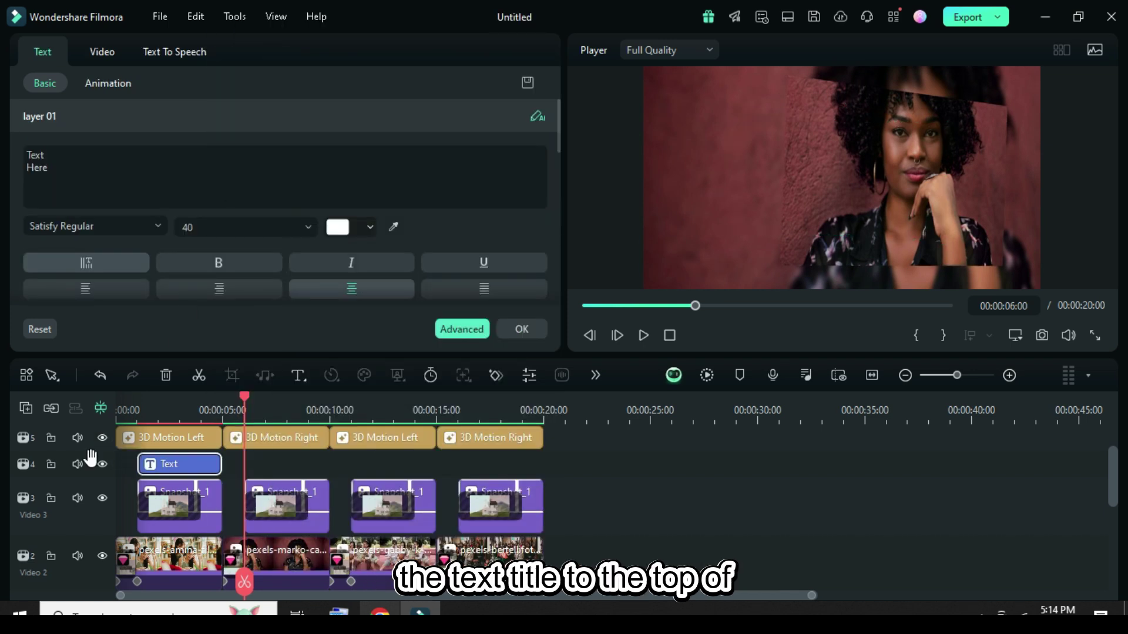
right_click(255, 464)
click(305, 58)
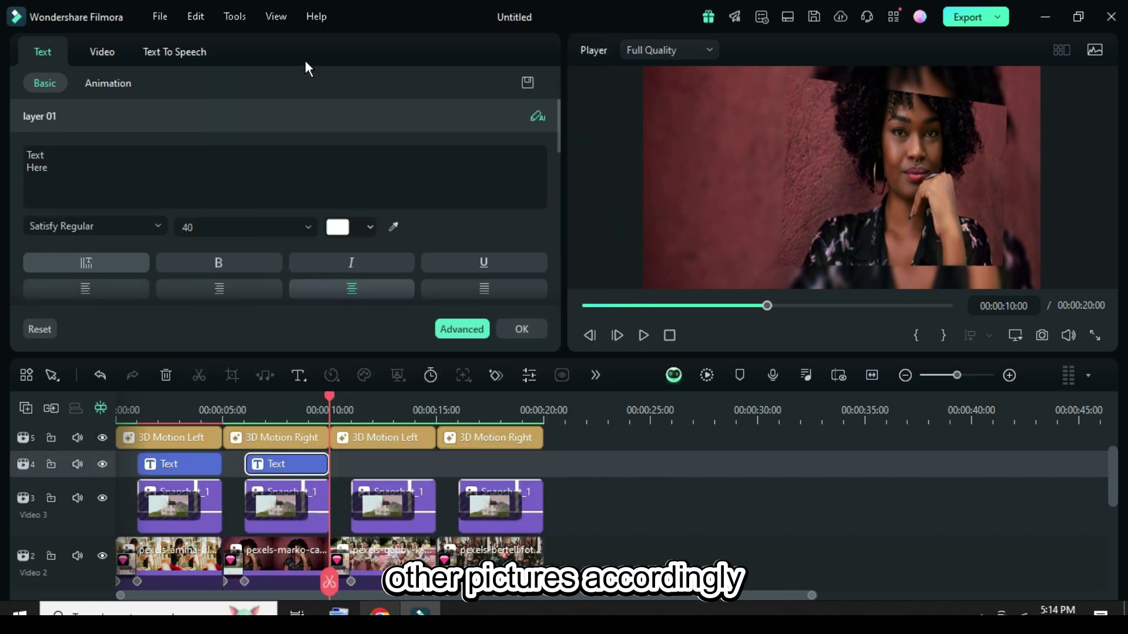
click(421, 499)
right_click(380, 464)
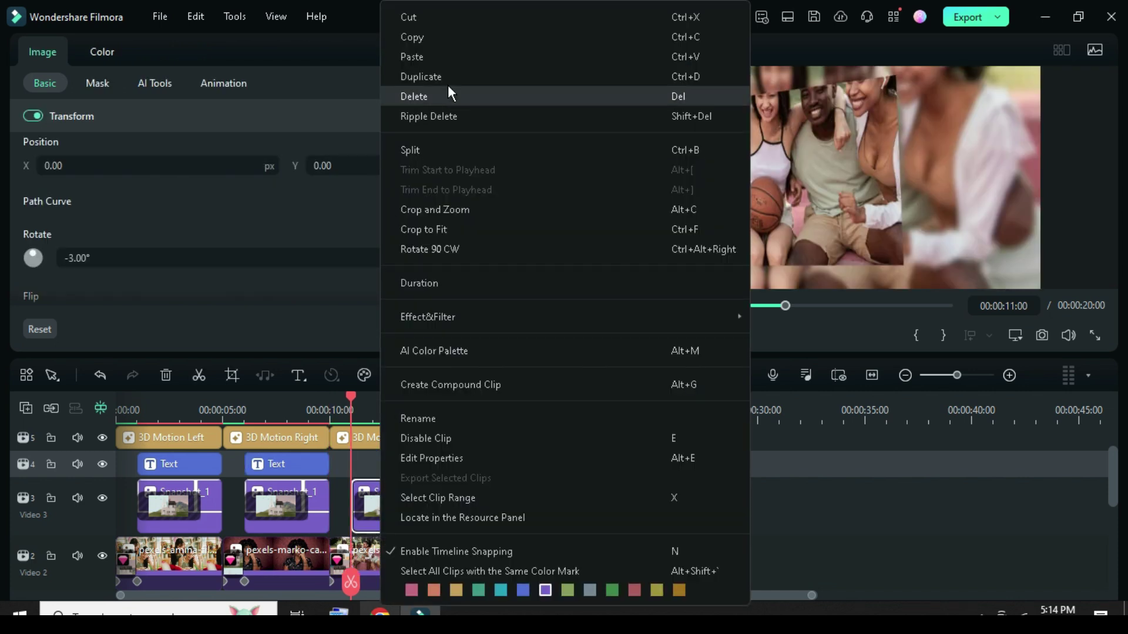
click(435, 56)
click(528, 504)
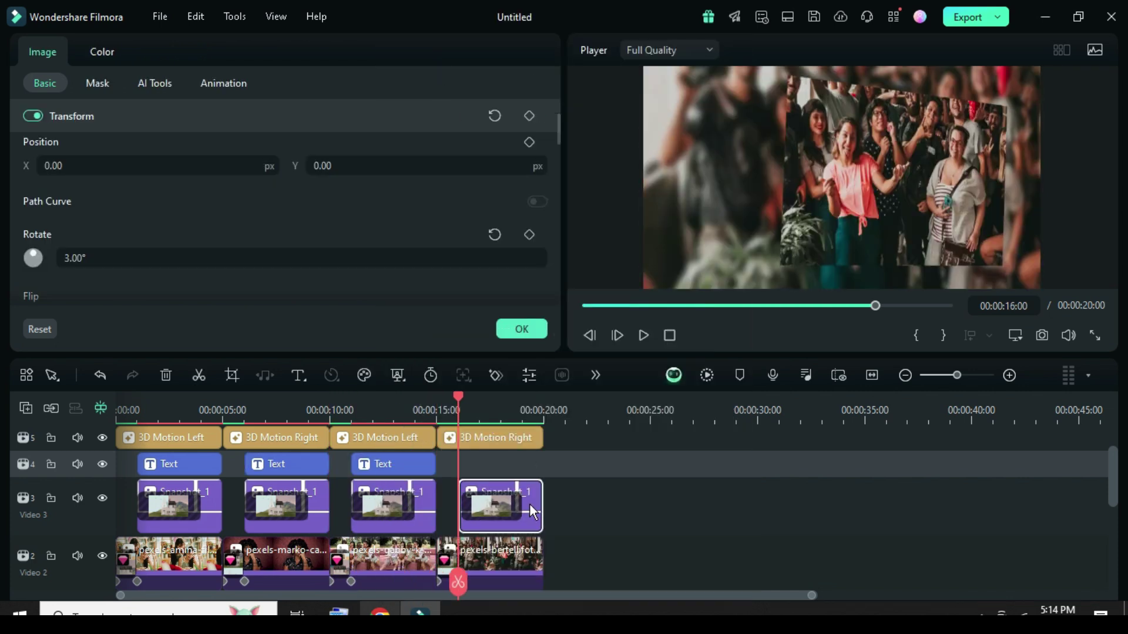
right_click(489, 459)
click(522, 59)
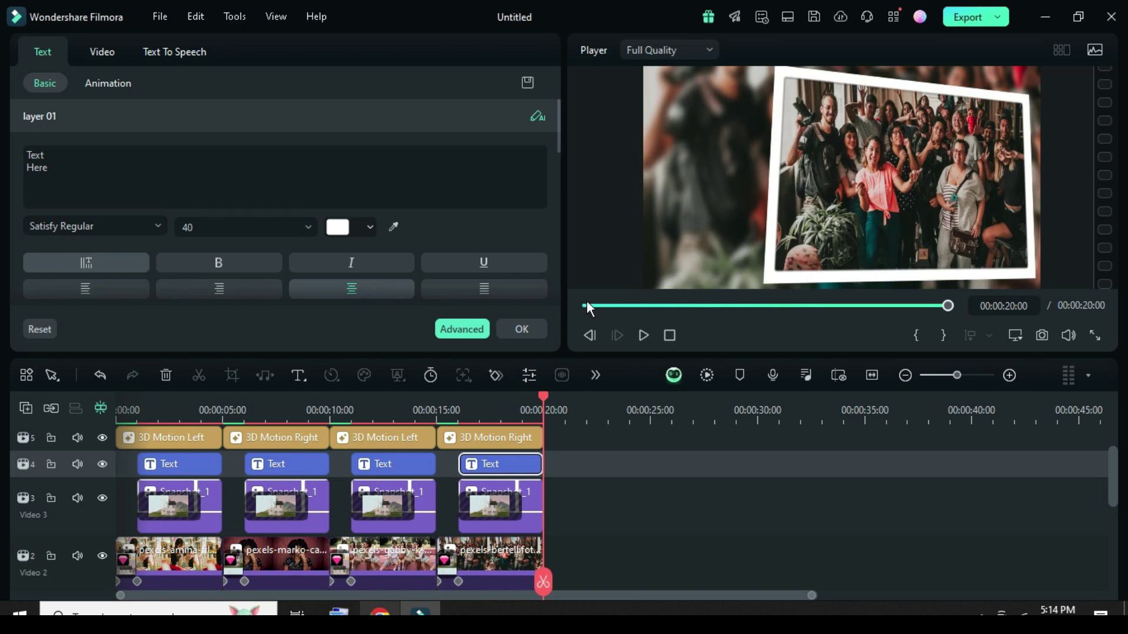
Move the second and fourth titles to the upper-left of their photos
drag(541, 399, 328, 437)
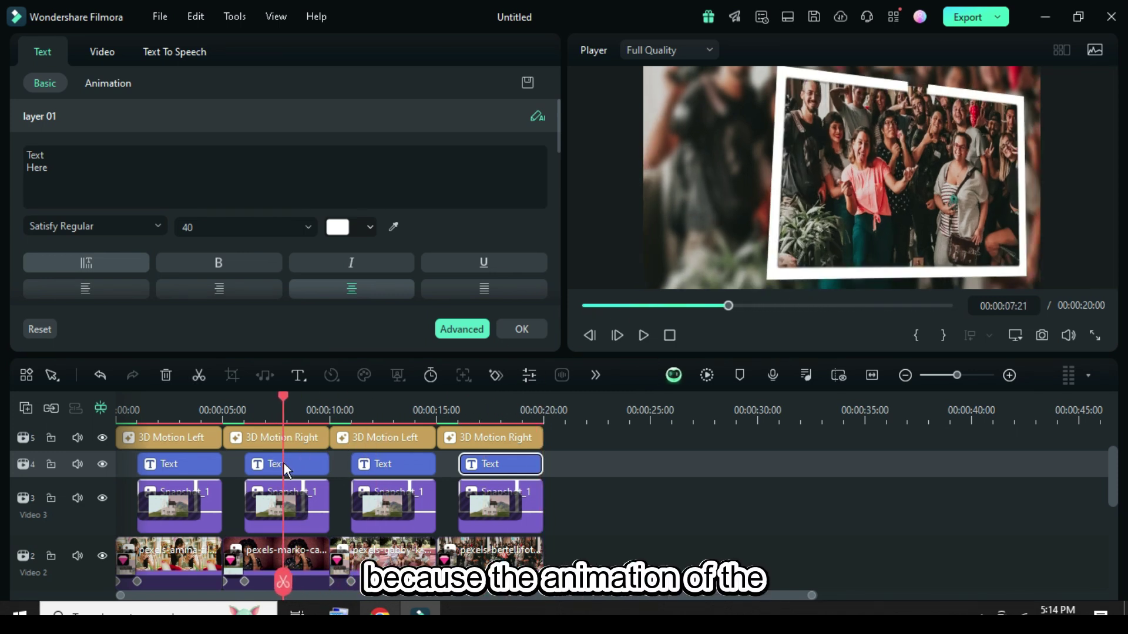
drag(283, 400, 294, 403)
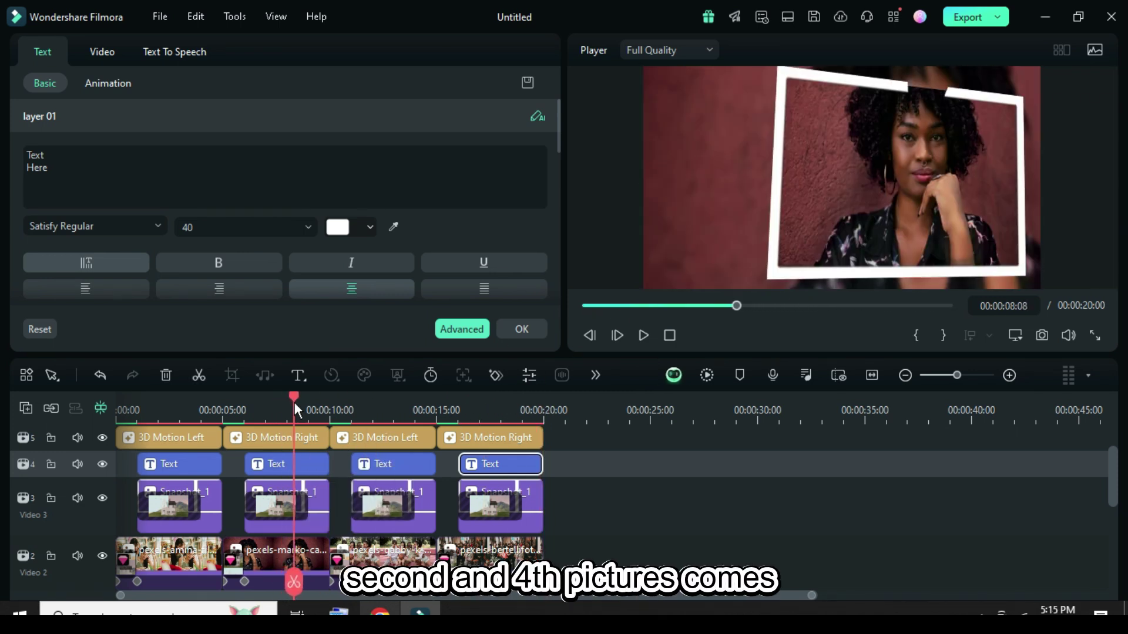
click(301, 468)
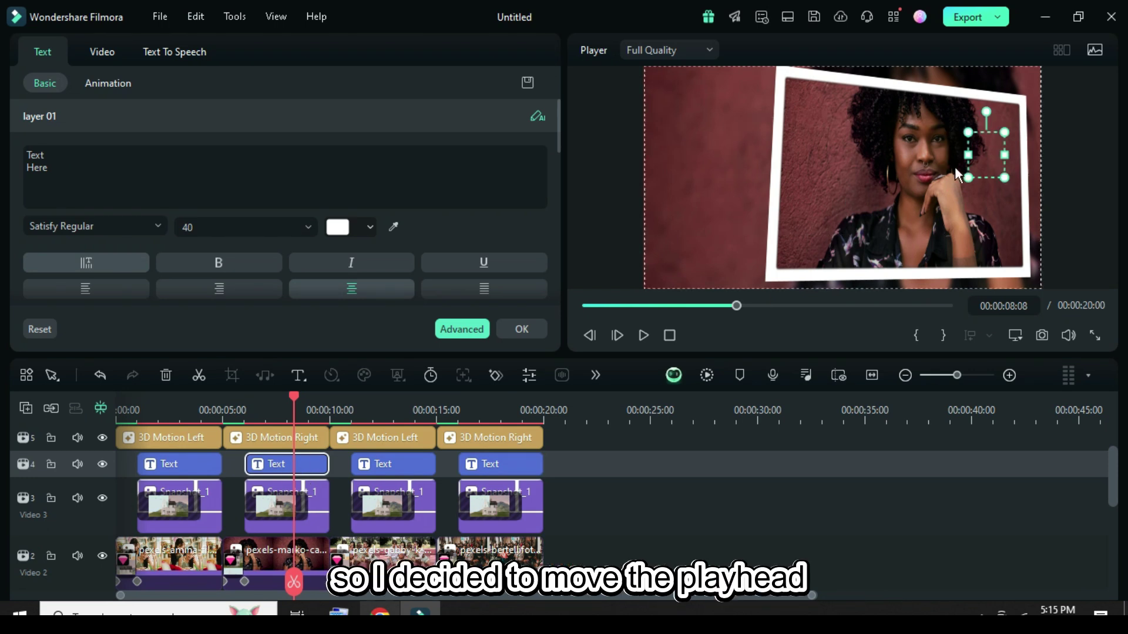
drag(973, 151, 689, 160)
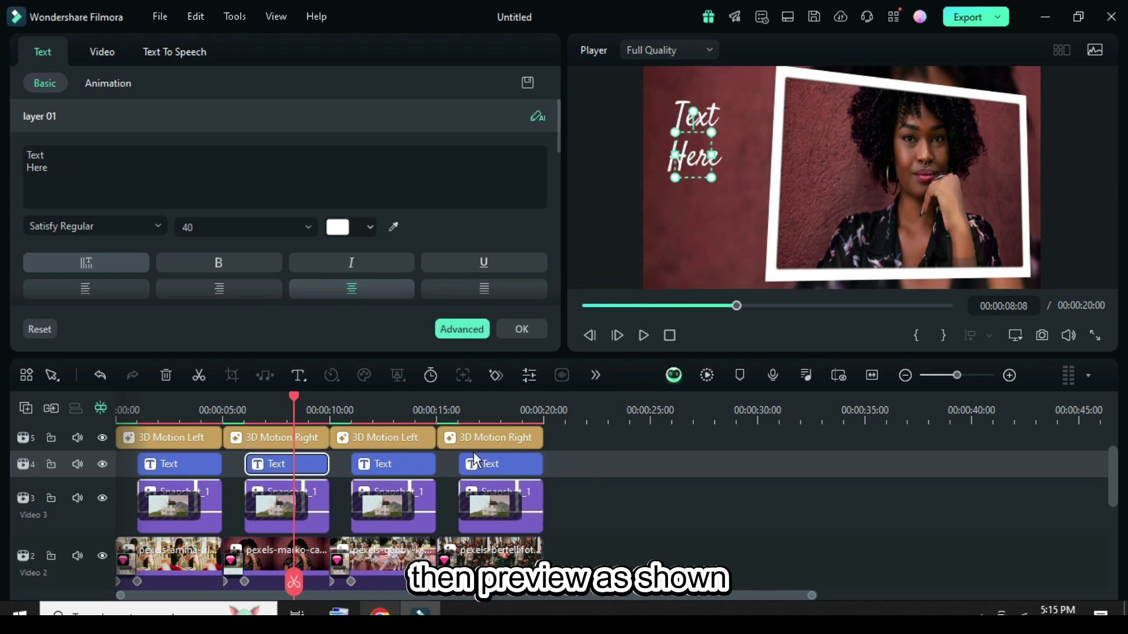
click(490, 461)
drag(1034, 147, 693, 155)
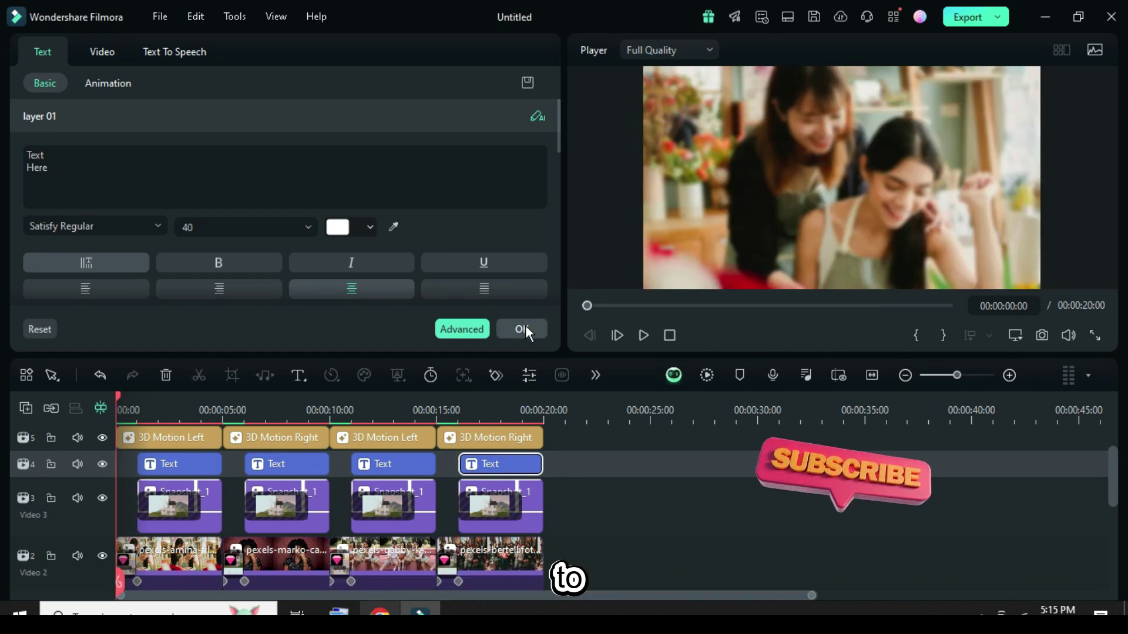
Close the title settings, show Media, render a preview and play the 20-second slideshow
click(522, 329)
click(45, 64)
click(707, 375)
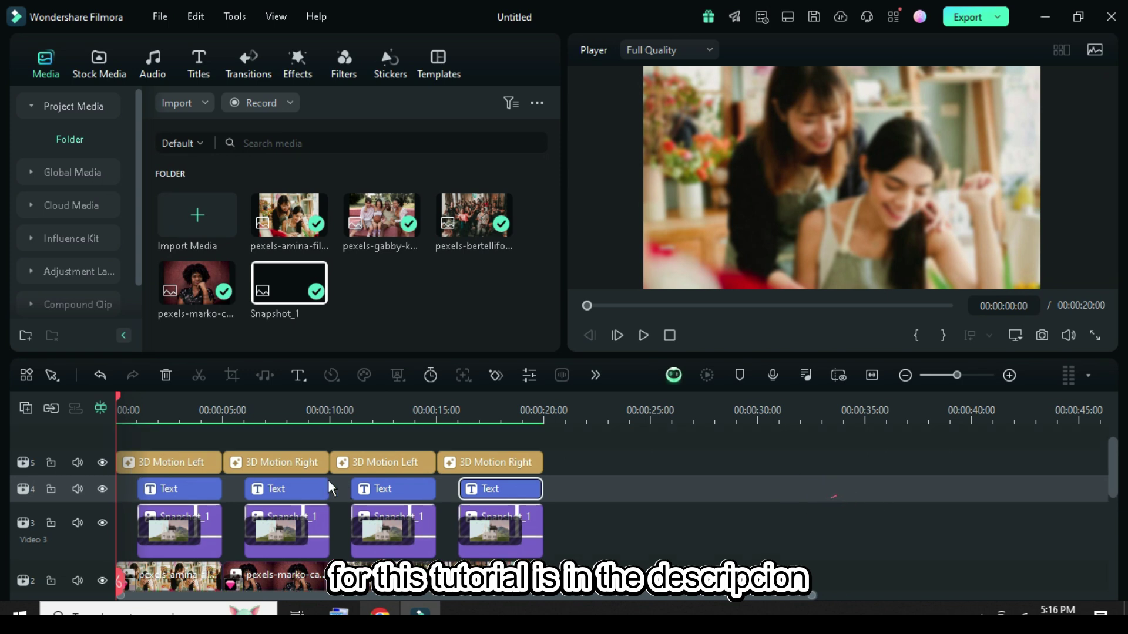
scroll(393, 511, down, 3)
scroll(393, 511, up, 3)
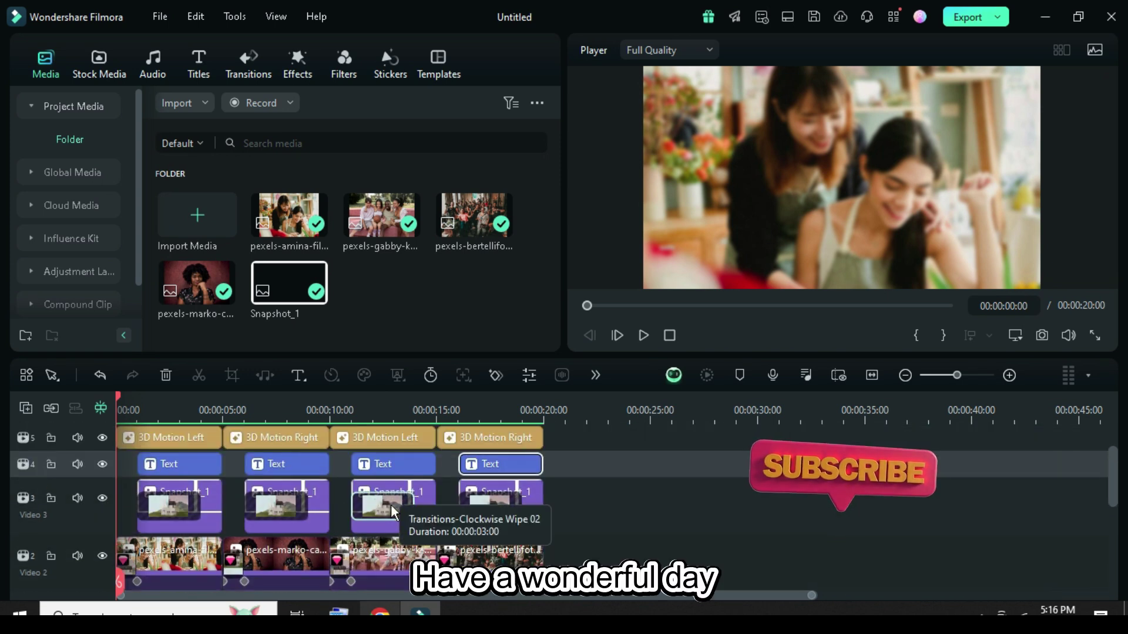
click(644, 335)
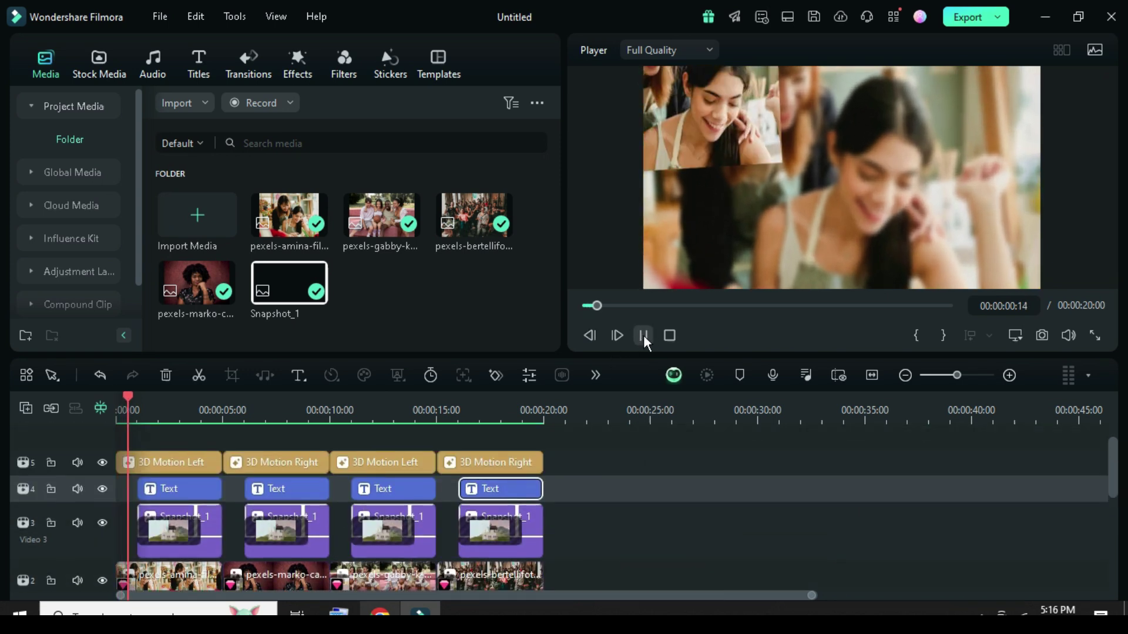